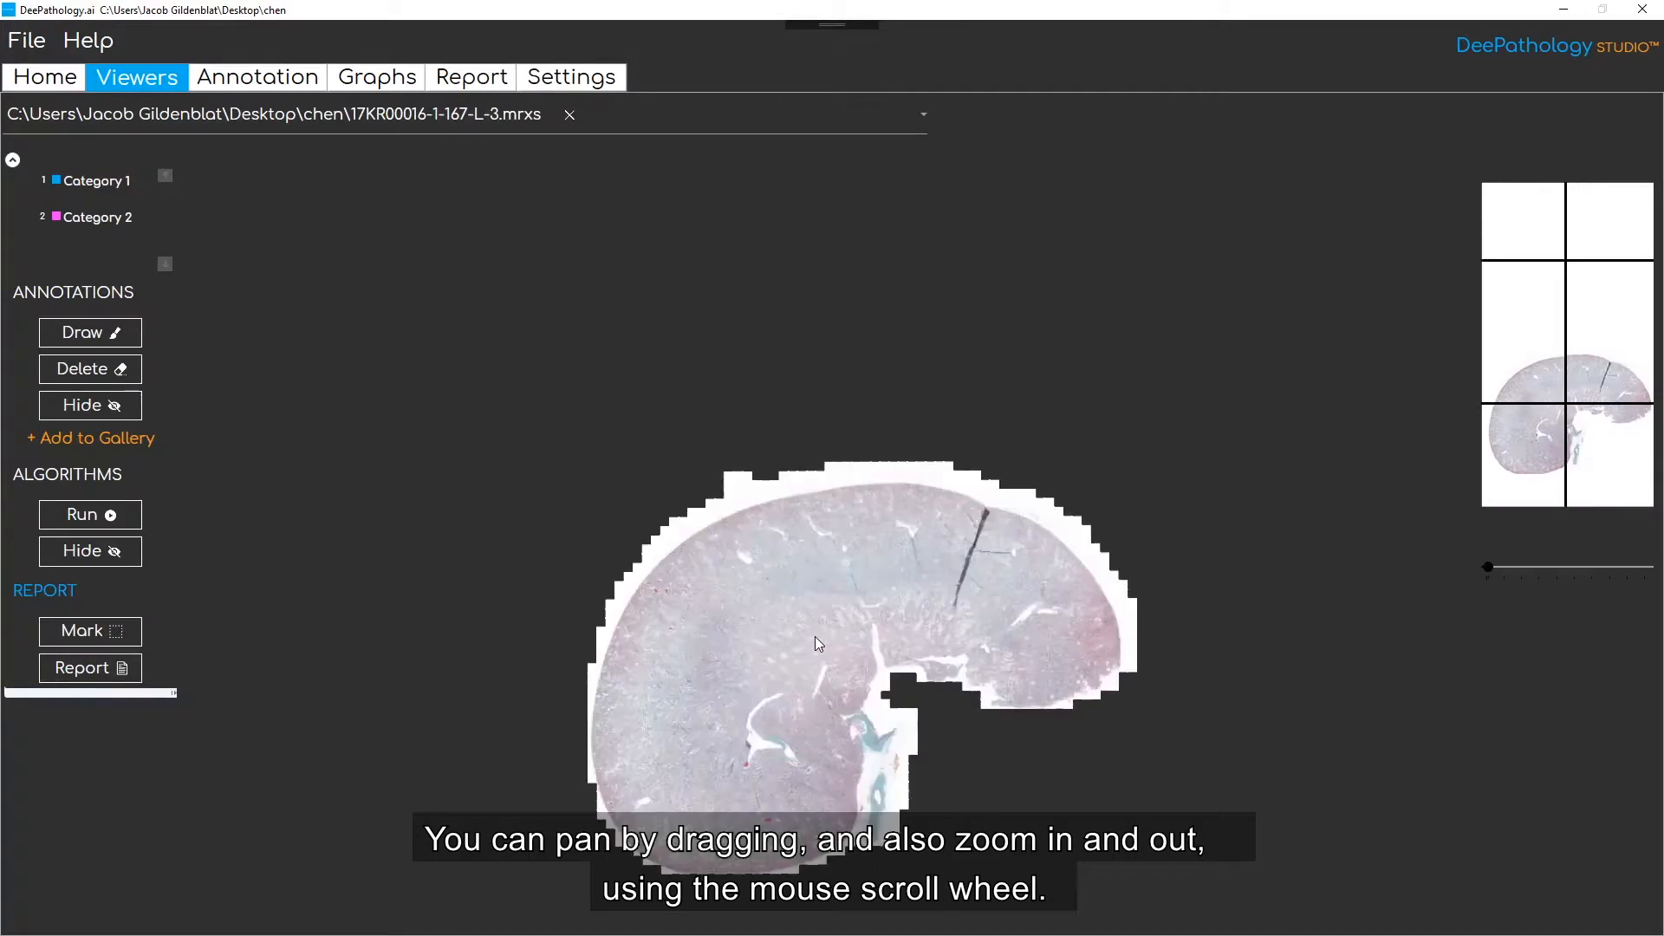
# Step: Examine the red blood cells in the tissue slide up close
pyautogui.scroll(5, 814, 636)
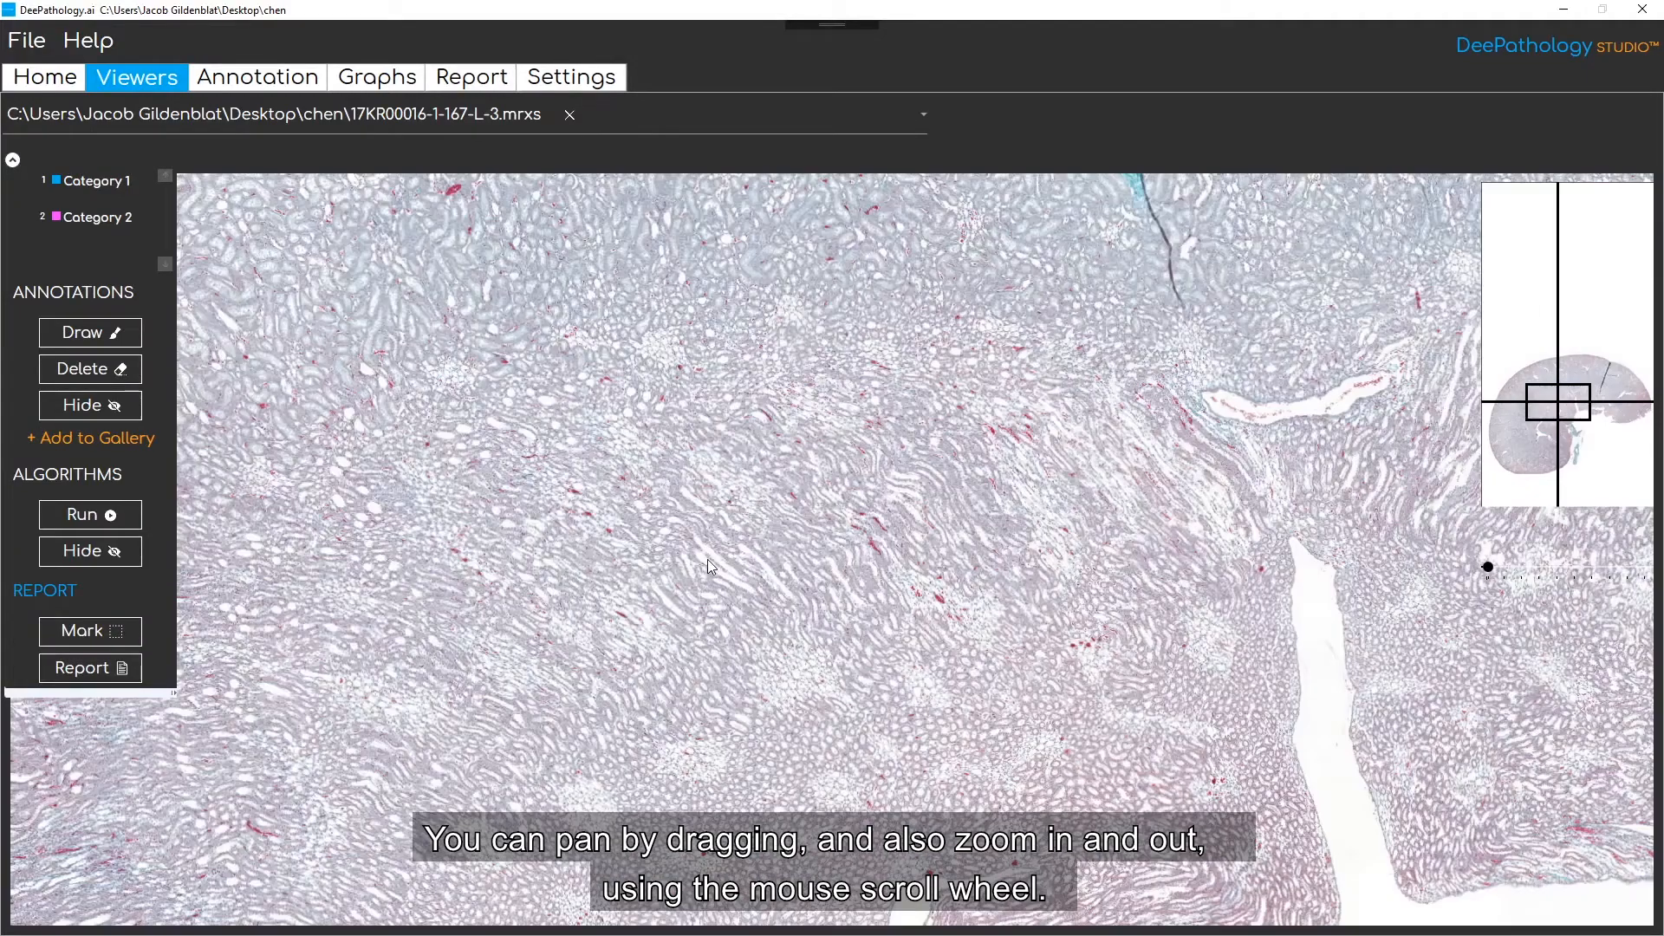
pyautogui.scroll(3, 705, 558)
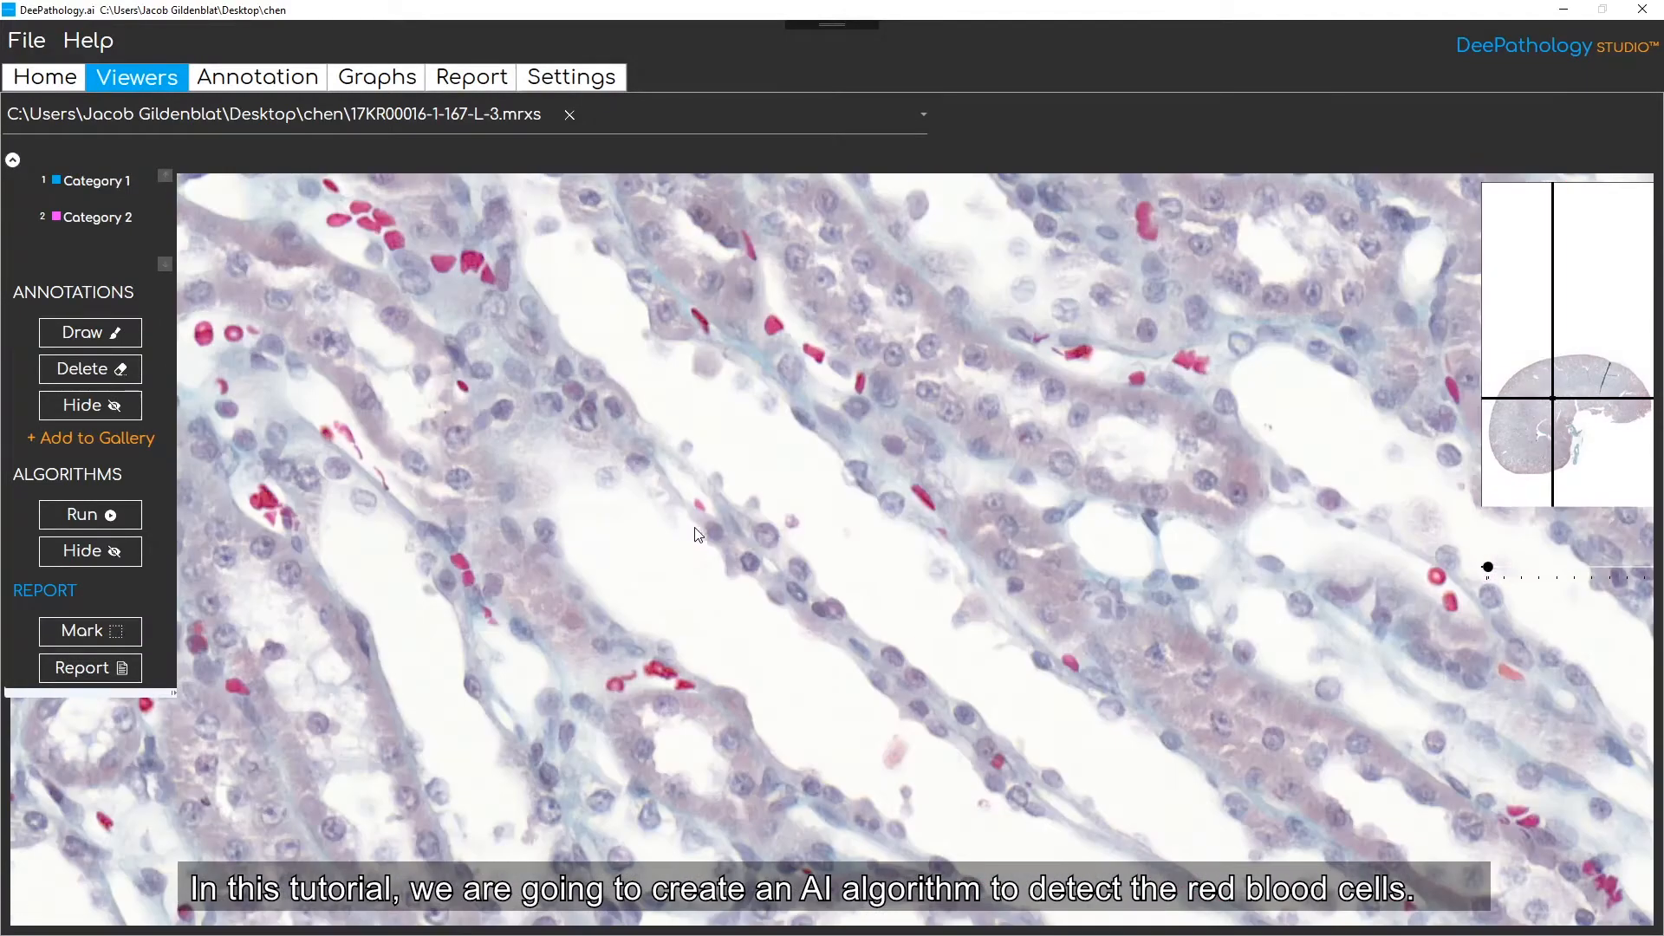
pyautogui.moveTo(710, 468); pyautogui.dragTo(759, 575)
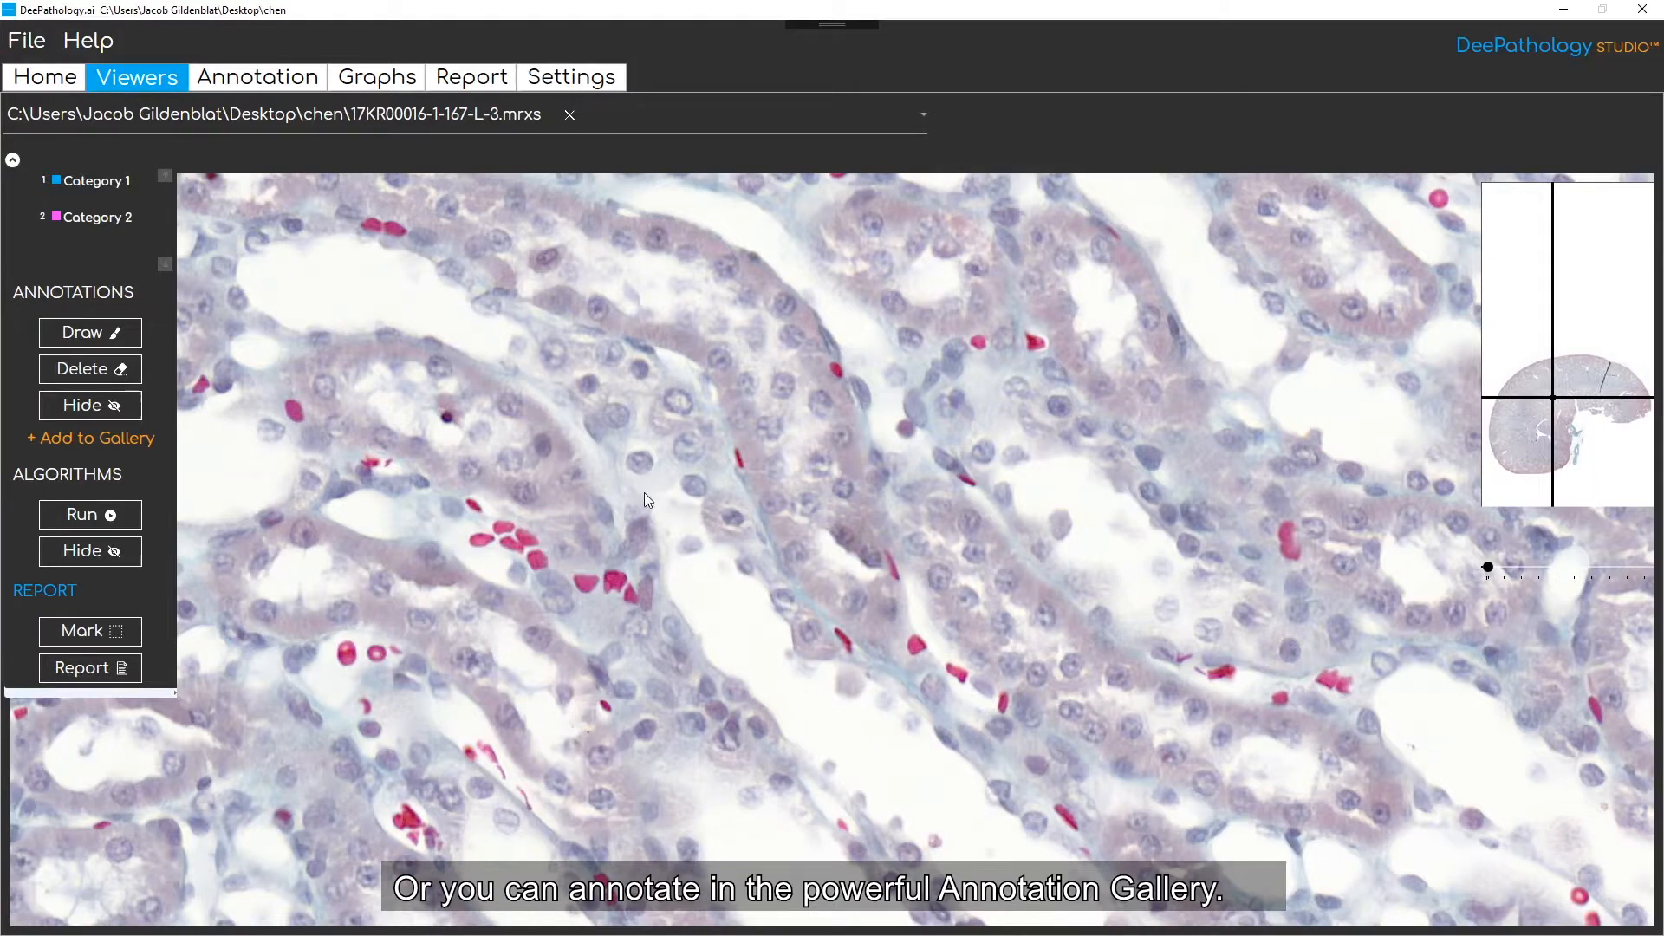
# Step: Open the annotation gallery and name the two categories Background and Blood Cell
pyautogui.click(274, 84)
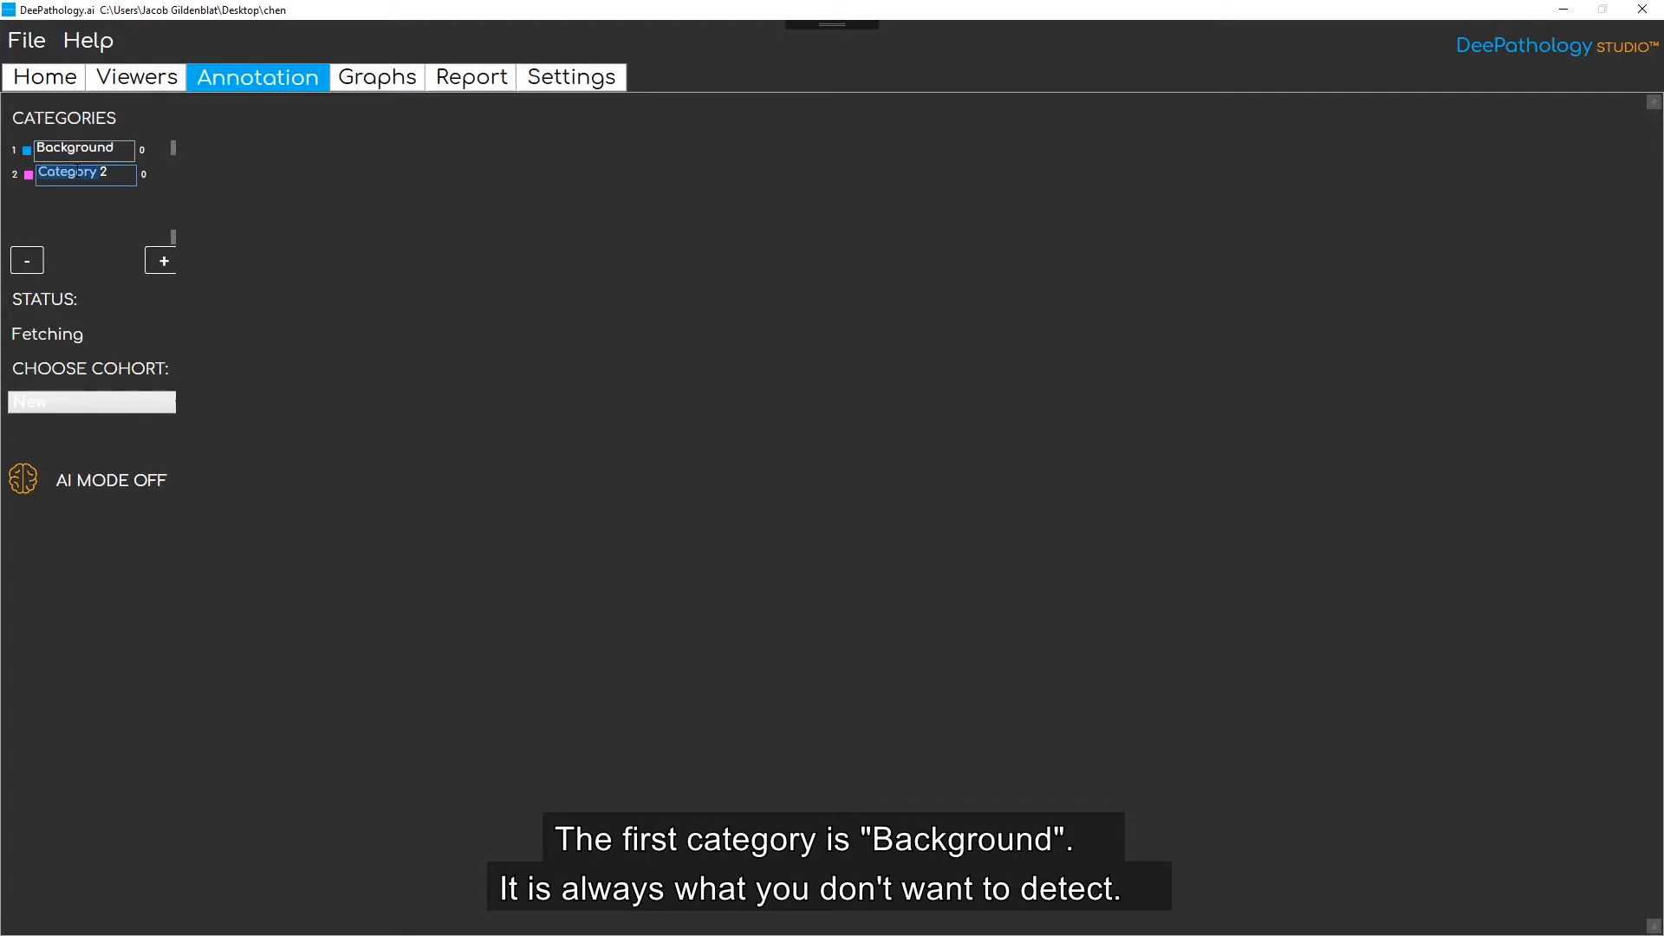
pyautogui.press('BackSpace')
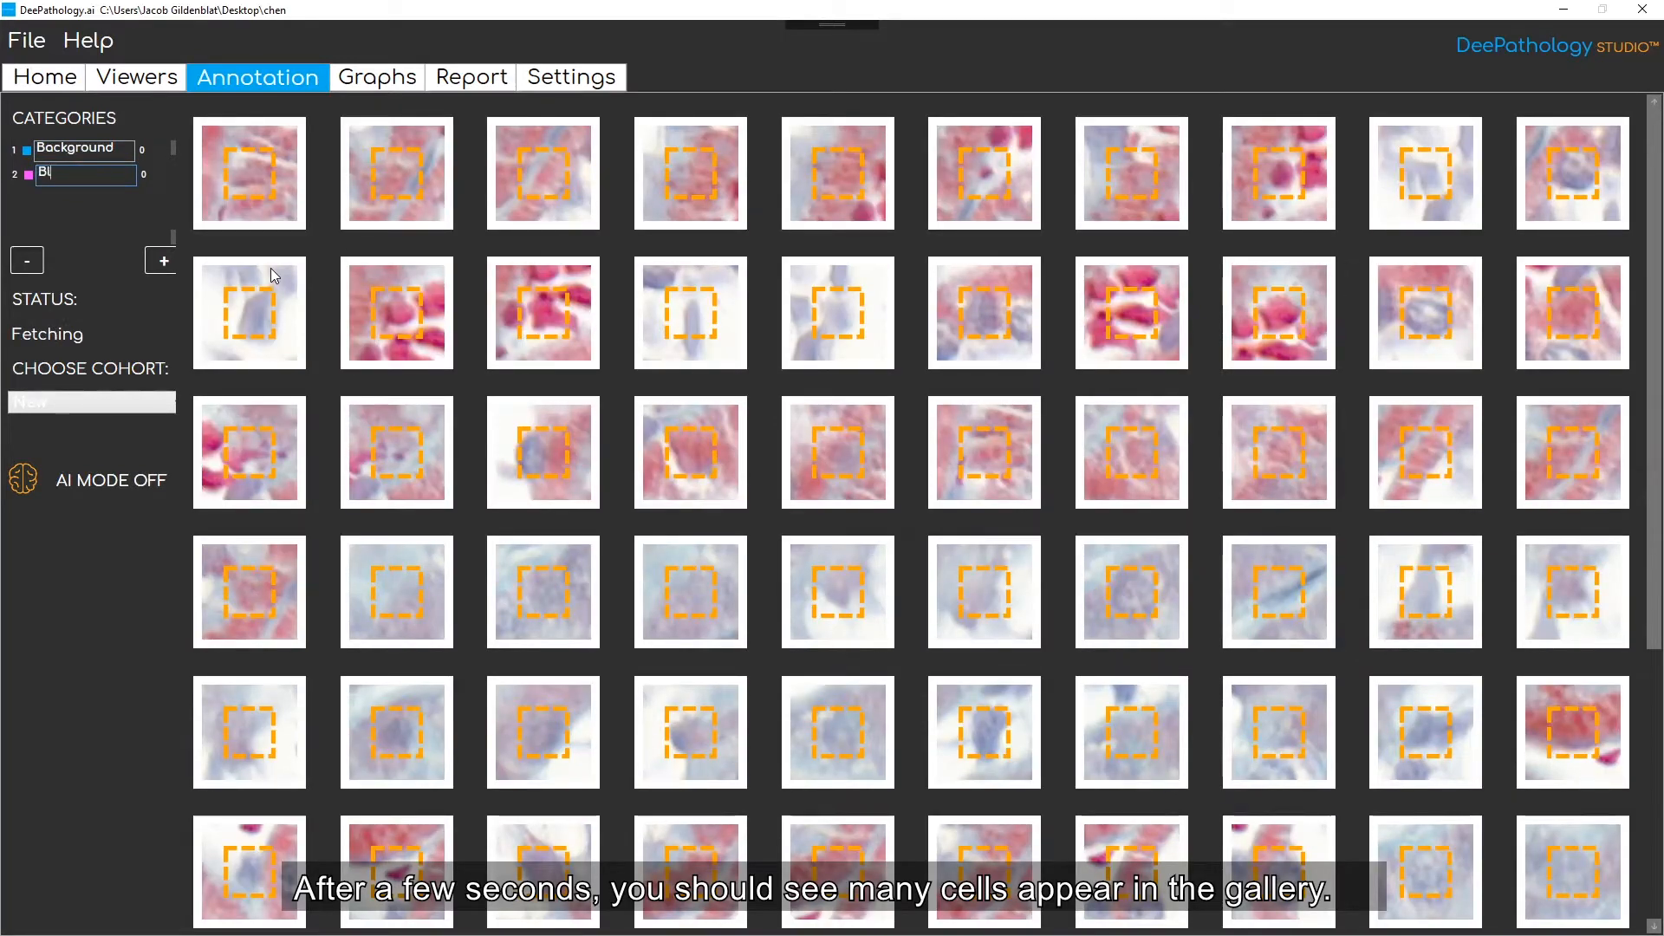
pyautogui.write('Blood Cell')
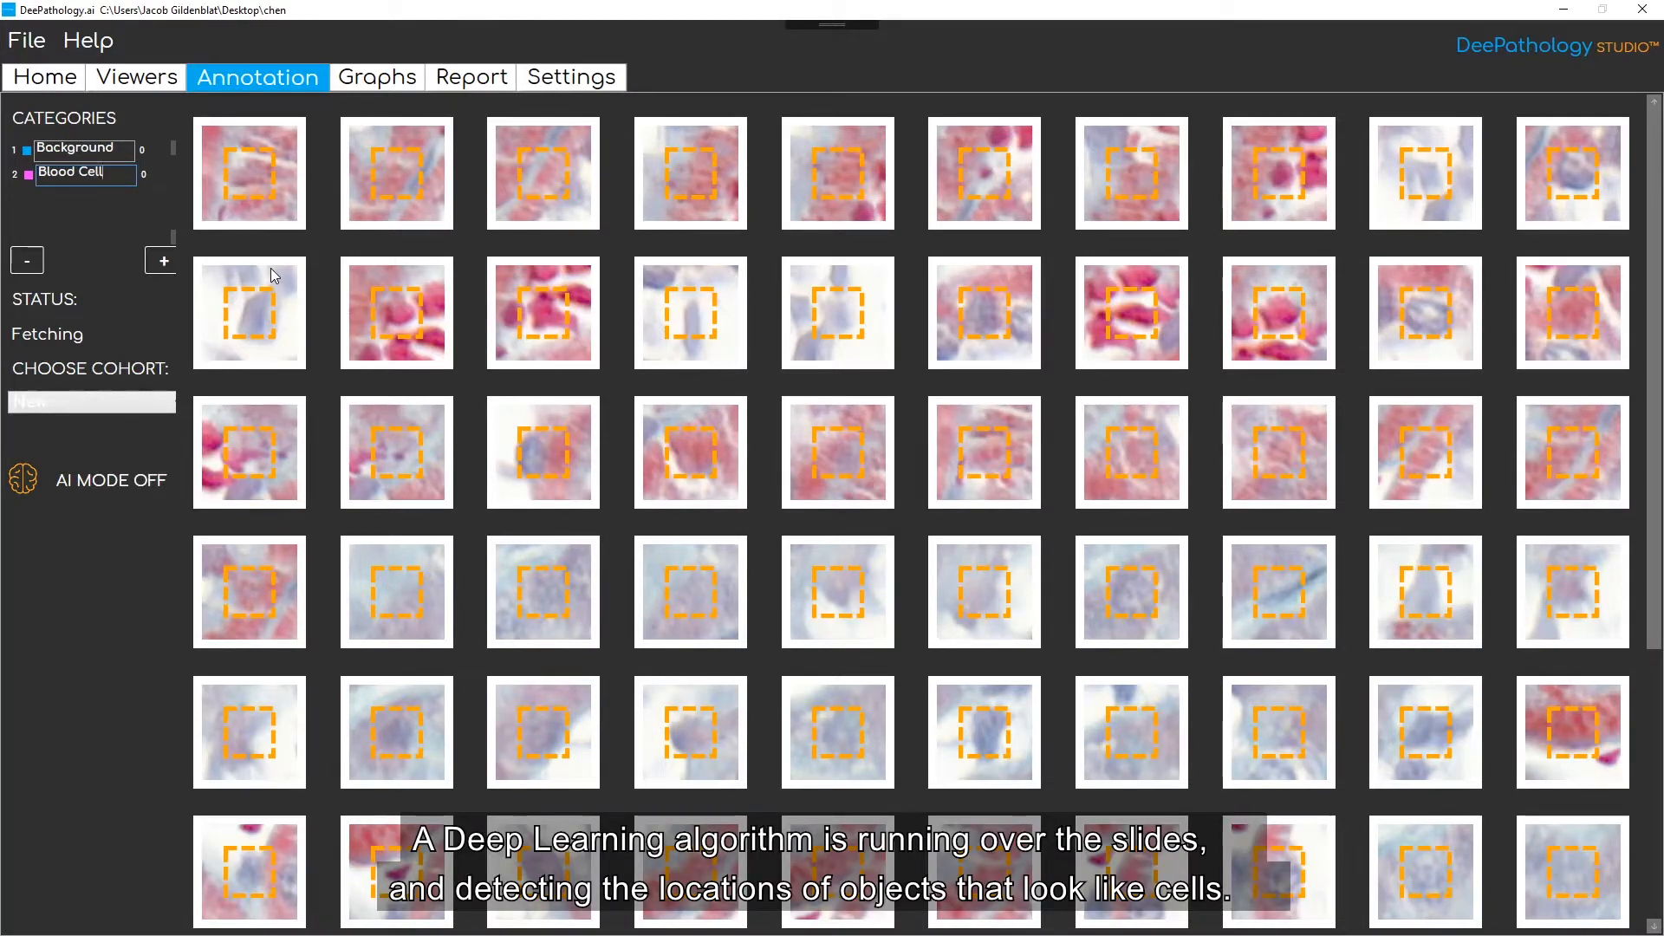
# Step: Label the first gallery row, marking the eighth crop as Blood Cell and the others as Background
pyautogui.click(236, 186)
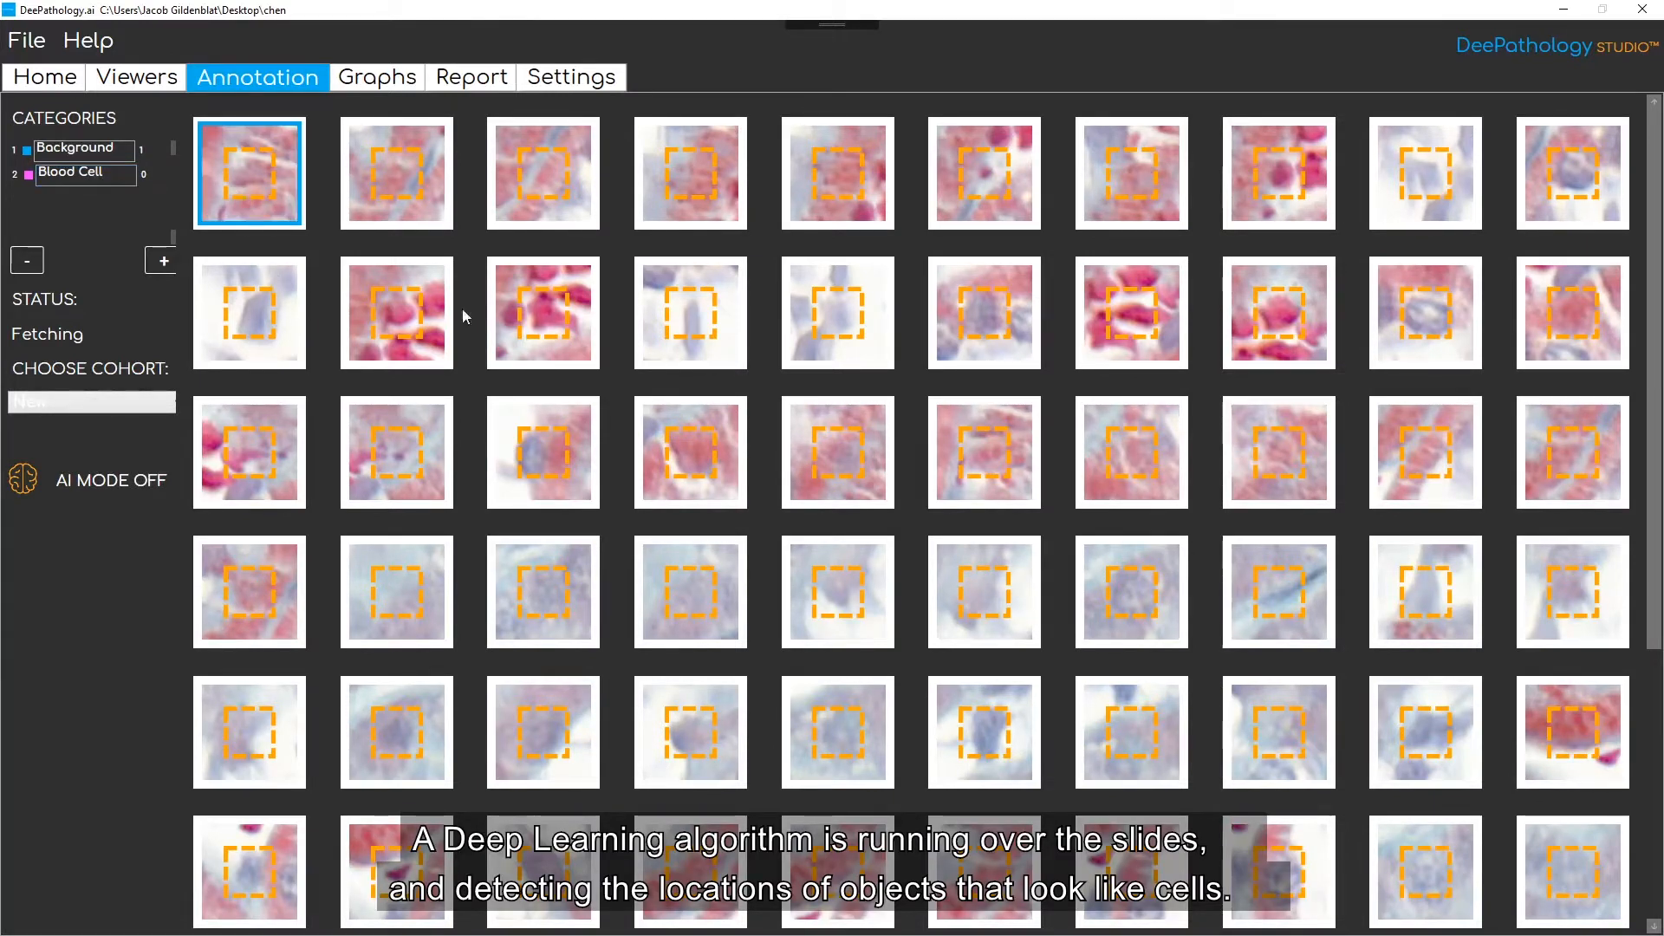
pyautogui.press('1')
pyautogui.press('1')
pyautogui.press('1')
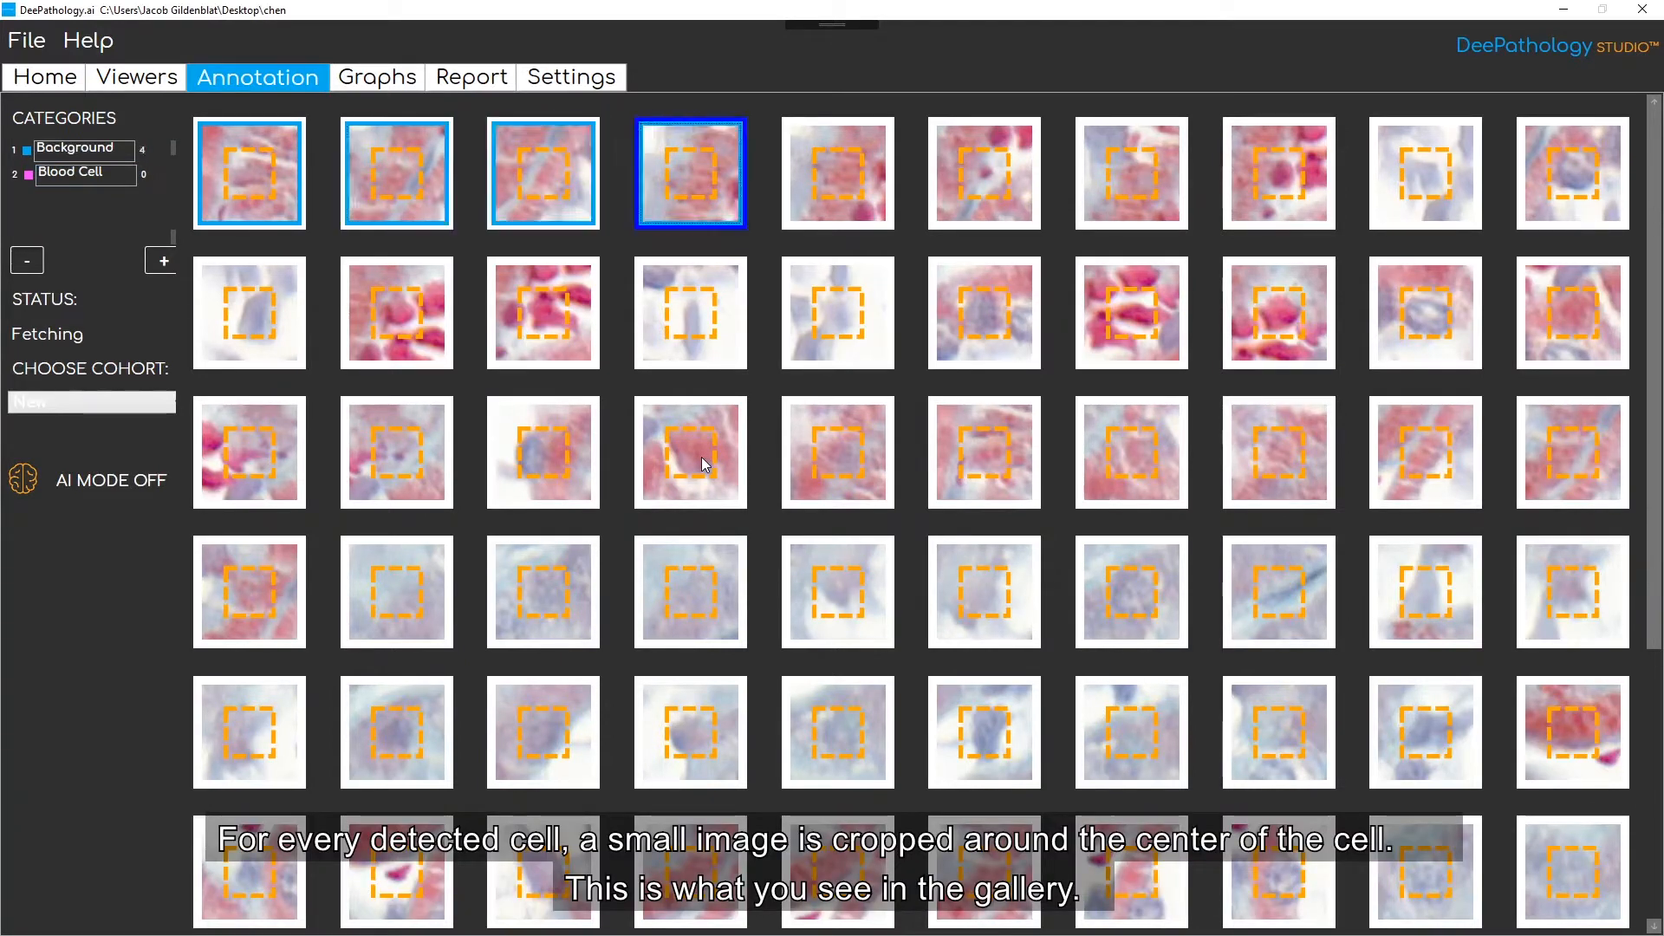
pyautogui.press('1')
pyautogui.press('1')
pyautogui.press('1')
pyautogui.press('2')
pyautogui.press('1')
pyautogui.press('1')
# Step: Label the second gallery row, marking the four bright red crops as Blood Cell and the rest as Background
pyautogui.press('1')
pyautogui.press('1')
pyautogui.press('2')
pyautogui.press('2')
pyautogui.press('1')
pyautogui.press('1')
pyautogui.press('1')
pyautogui.press('2')
pyautogui.press('2')
# Step: Label the third row's first crop as Blood Cell and the others as Background, skipping the sixth and tenth
pyautogui.press('Down')
pyautogui.press('2')
pyautogui.press('1')
pyautogui.press('1')
pyautogui.press('1')
pyautogui.press('1')
pyautogui.press('Right')
pyautogui.press('1')
pyautogui.press('1')
pyautogui.press('1')
# Step: Label the fourth row's crops as Background, skipping the first and seventh
pyautogui.press('Down')
pyautogui.press('1')
pyautogui.press('1')
pyautogui.press('1')
pyautogui.press('Left')
pyautogui.press('1')
pyautogui.press('1')
pyautogui.press('1')
pyautogui.press('1')
pyautogui.press('1')
# Step: Label the fifth row's crops as Background, leaving the sixth one unlabelled
pyautogui.press('Down')
pyautogui.press('1')
pyautogui.press('1')
pyautogui.press('1')
pyautogui.press('1')
pyautogui.press('1')
pyautogui.press('Right')
pyautogui.press('1')
pyautogui.press('1')
pyautogui.press('1')
# Step: Label the sixth row's second crop as Blood Cell and the others as Background, skipping the sixth
pyautogui.press('Down')
pyautogui.press('1')
pyautogui.press('1')
pyautogui.press('1')
pyautogui.press('1')
pyautogui.press('Left')
pyautogui.press('Left')
pyautogui.press('1')
pyautogui.press('Left')
pyautogui.press('1')
pyautogui.press('Left')
pyautogui.press('2')
pyautogui.press('Left')
pyautogui.press('1')
# Step: Label the seventh row's crops as Background, leaving the fifth one unlabelled
pyautogui.press('Down')
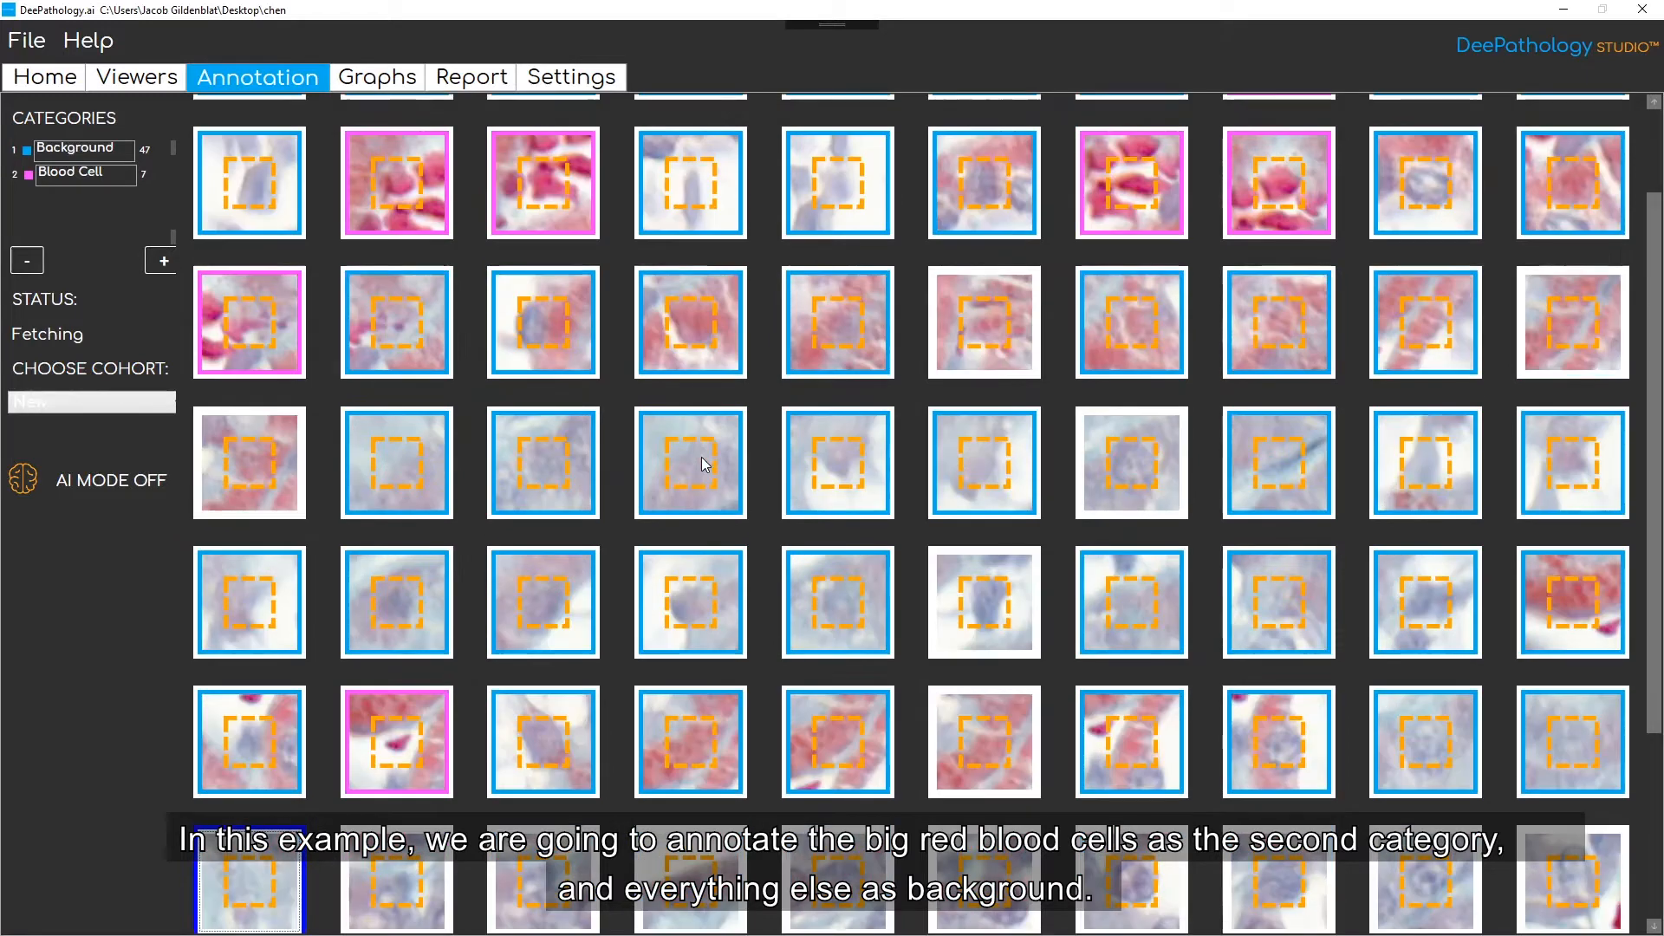
pyautogui.press('1')
pyautogui.press('1')
pyautogui.press('1')
pyautogui.press('1')
pyautogui.press('Right')
pyautogui.press('1')
pyautogui.press('1')
pyautogui.press('1')
pyautogui.press('1')
pyautogui.press('1')
# Step: Label the eighth row's second crop as Blood Cell and the others as Background, skipping the fifth
pyautogui.press('Down')
pyautogui.press('1')
pyautogui.press('Left')
pyautogui.press('1')
pyautogui.press('Left')
pyautogui.press('1')
pyautogui.press('Left')
pyautogui.press('1')
pyautogui.press('Left')
pyautogui.press('1')
pyautogui.press('Left')
pyautogui.press('1')
pyautogui.press('Left')
pyautogui.press('1')
pyautogui.press('Left')
pyautogui.press('1')
pyautogui.press('Left')
pyautogui.press('Left')
pyautogui.press('1')
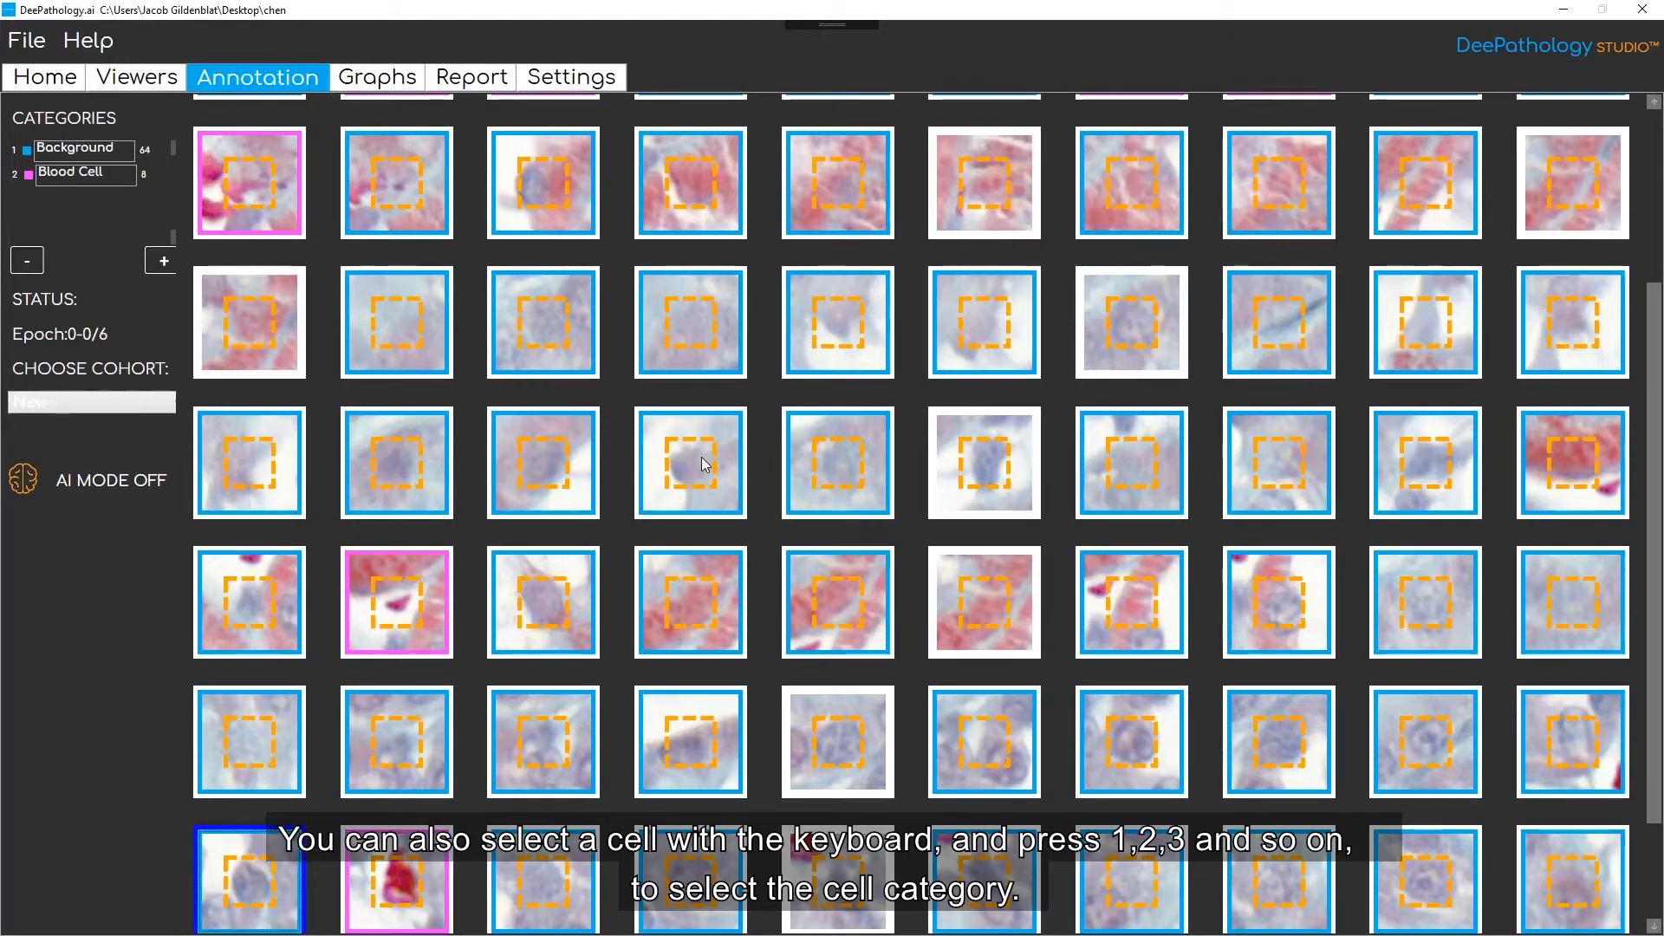
# Step: Label the ninth row's crops as Background, leaving the fifth one unlabelled
pyautogui.press('Down')
pyautogui.press('1')
pyautogui.press('Right')
pyautogui.press('1')
pyautogui.press('Right')
pyautogui.press('1')
pyautogui.press('Right')
pyautogui.press('1')
pyautogui.press('Right')
pyautogui.press('1')
pyautogui.press('Right')
pyautogui.press('1')
pyautogui.press('Right')
pyautogui.press('1')
pyautogui.press('Right')
pyautogui.press('1')
pyautogui.press('Right')
pyautogui.press('1')
pyautogui.press('Right')
pyautogui.press('1')
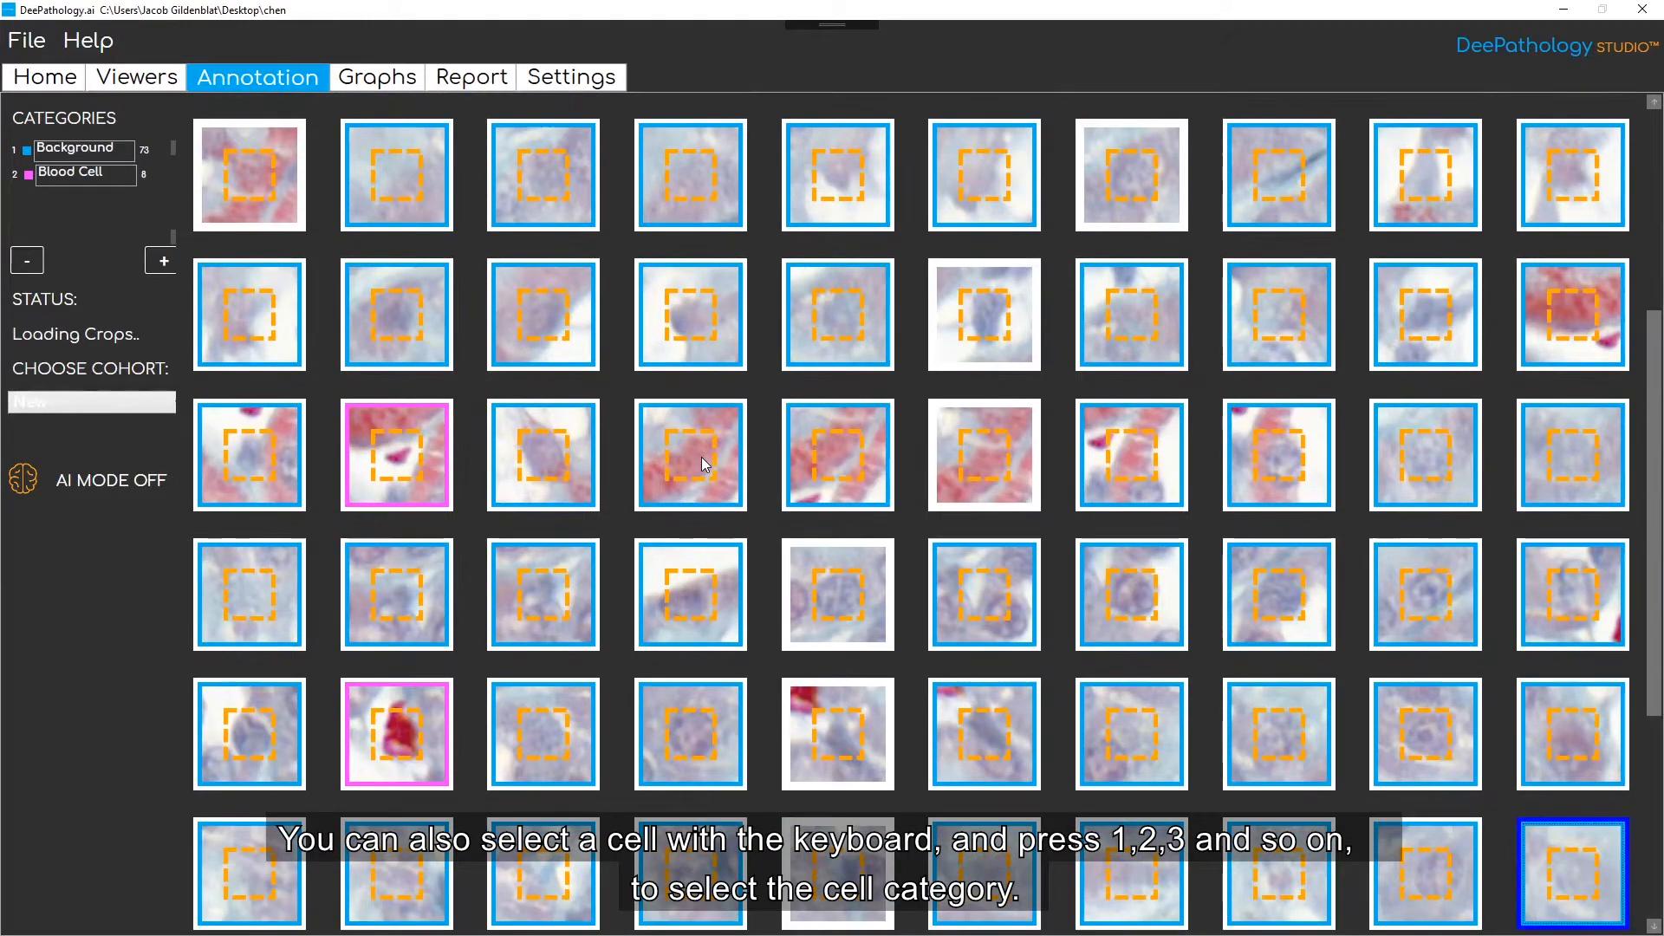
# Step: Label the tenth row's crops as Background, leaving the uncertain sixth one unlabelled
pyautogui.press('Down')
pyautogui.press('1')
pyautogui.press('Left')
pyautogui.press('1')
pyautogui.press('Left')
pyautogui.press('Left')
pyautogui.press('1')
pyautogui.press('Left')
pyautogui.press('Left')
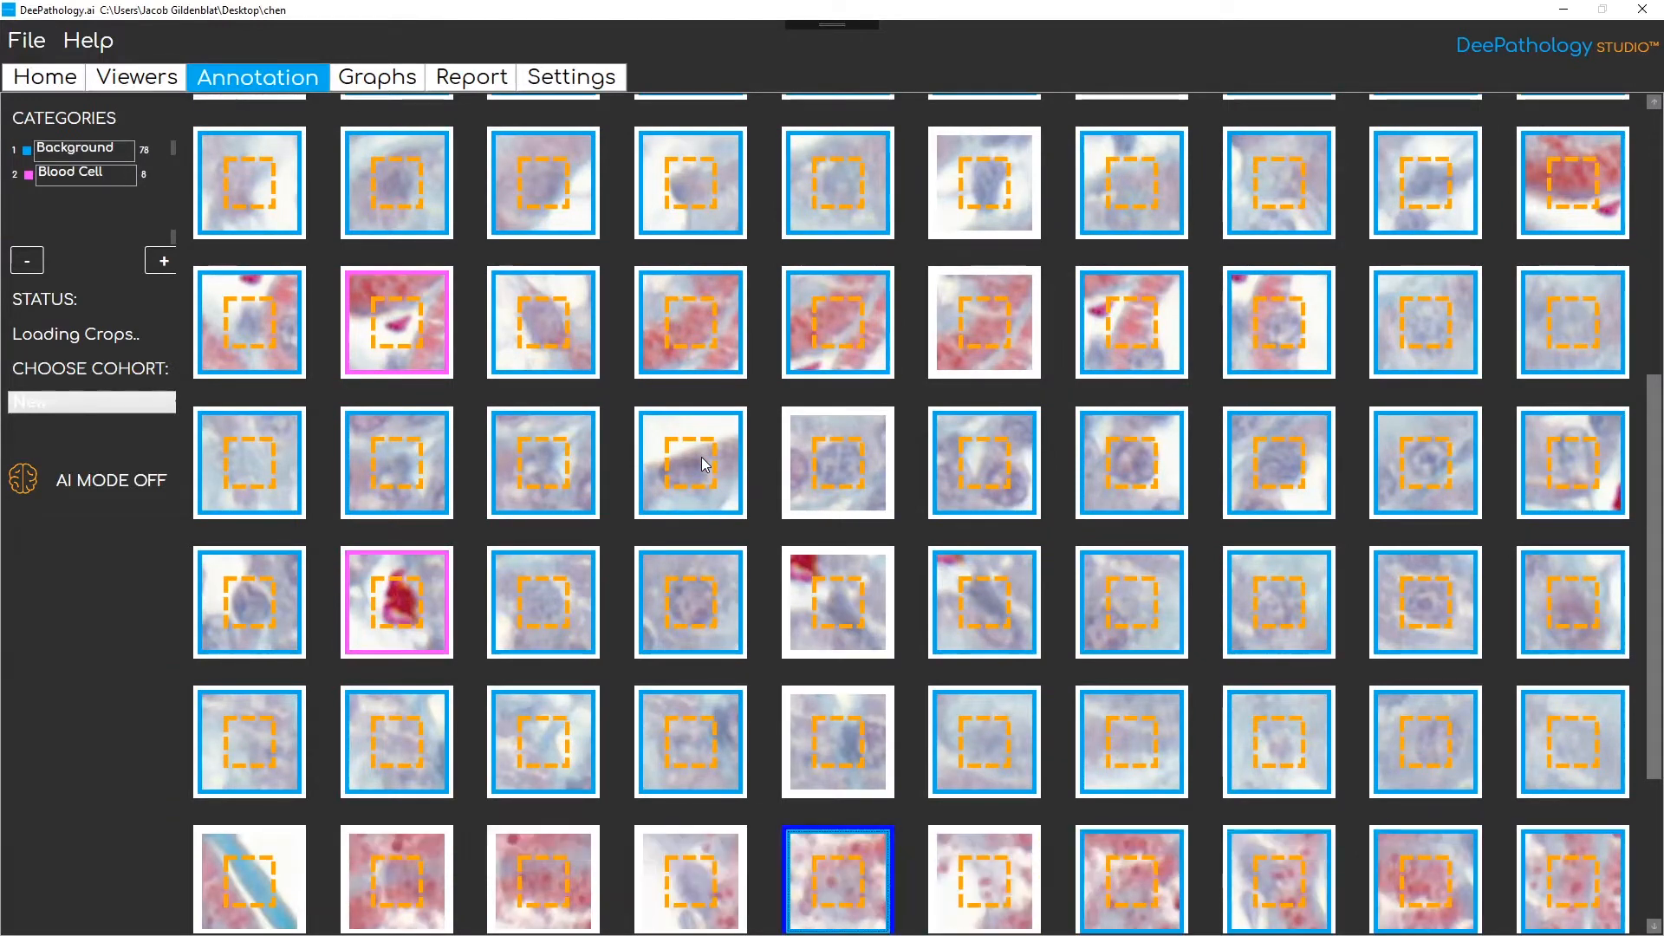
pyautogui.press('1')
pyautogui.press('Left')
pyautogui.press('1')
pyautogui.press('Left')
pyautogui.press('1')
pyautogui.press('Left')
pyautogui.press('1')
pyautogui.press('Left')
pyautogui.press('1')
# Step: Label the eleventh row's second, fifth, sixth and tenth crops as Blood Cell and the others as Background
pyautogui.press('Down')
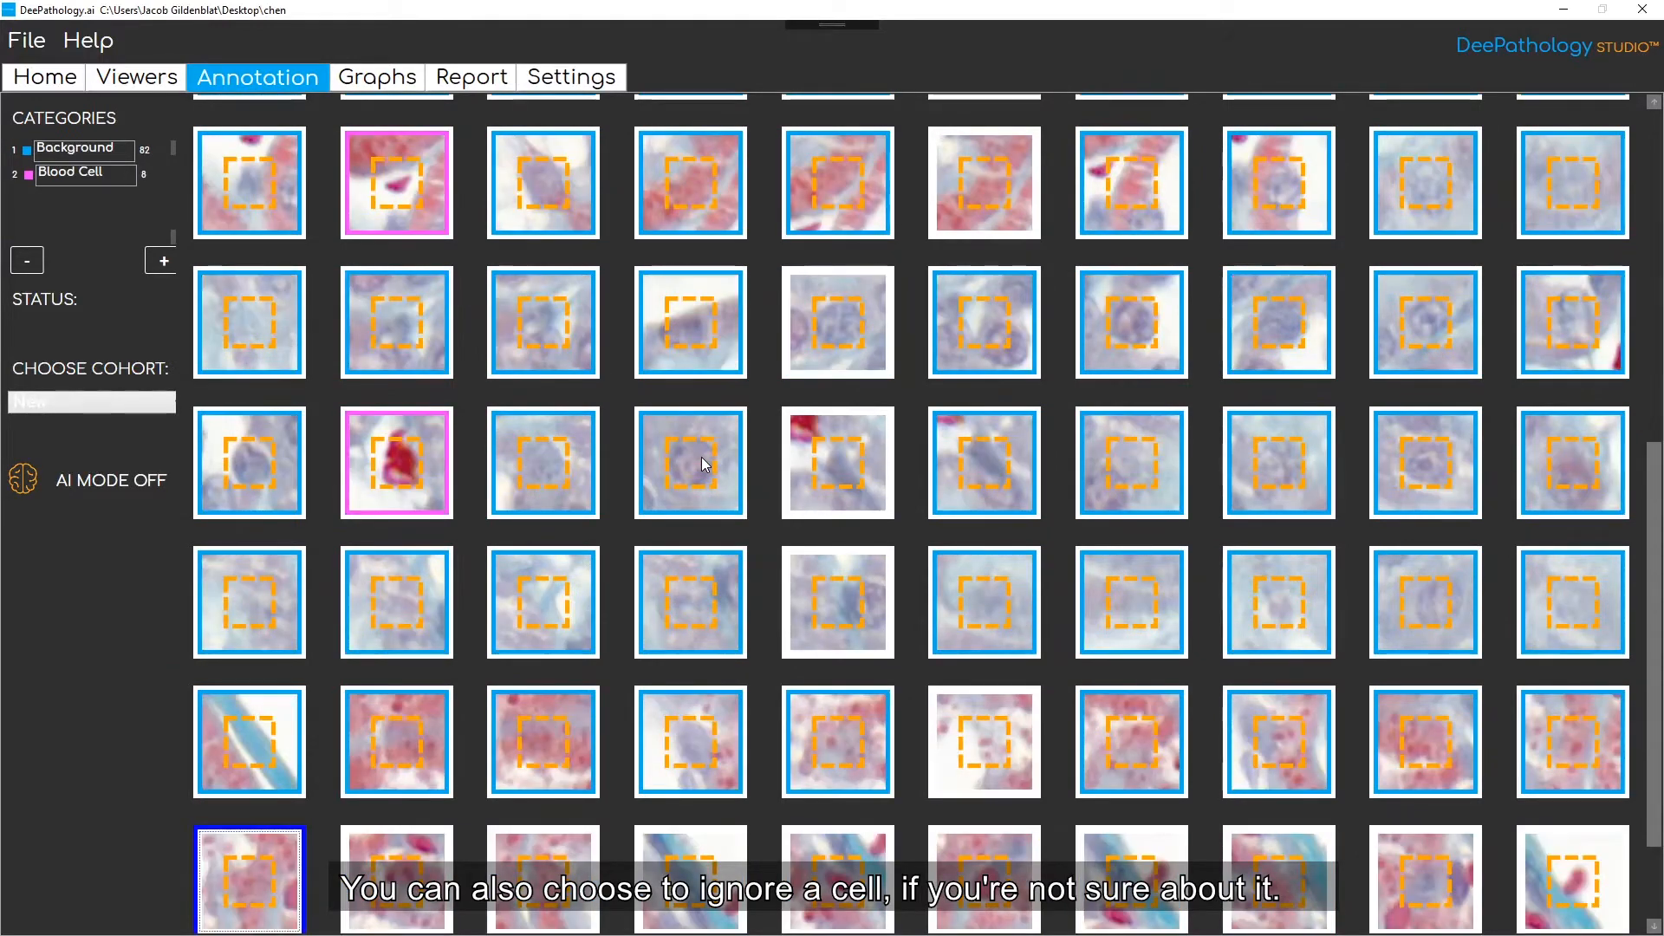
pyautogui.press('1')
pyautogui.press('Right')
pyautogui.press('2')
pyautogui.press('Right')
pyautogui.press('Right')
pyautogui.press('1')
pyautogui.press('Right')
pyautogui.press('2')
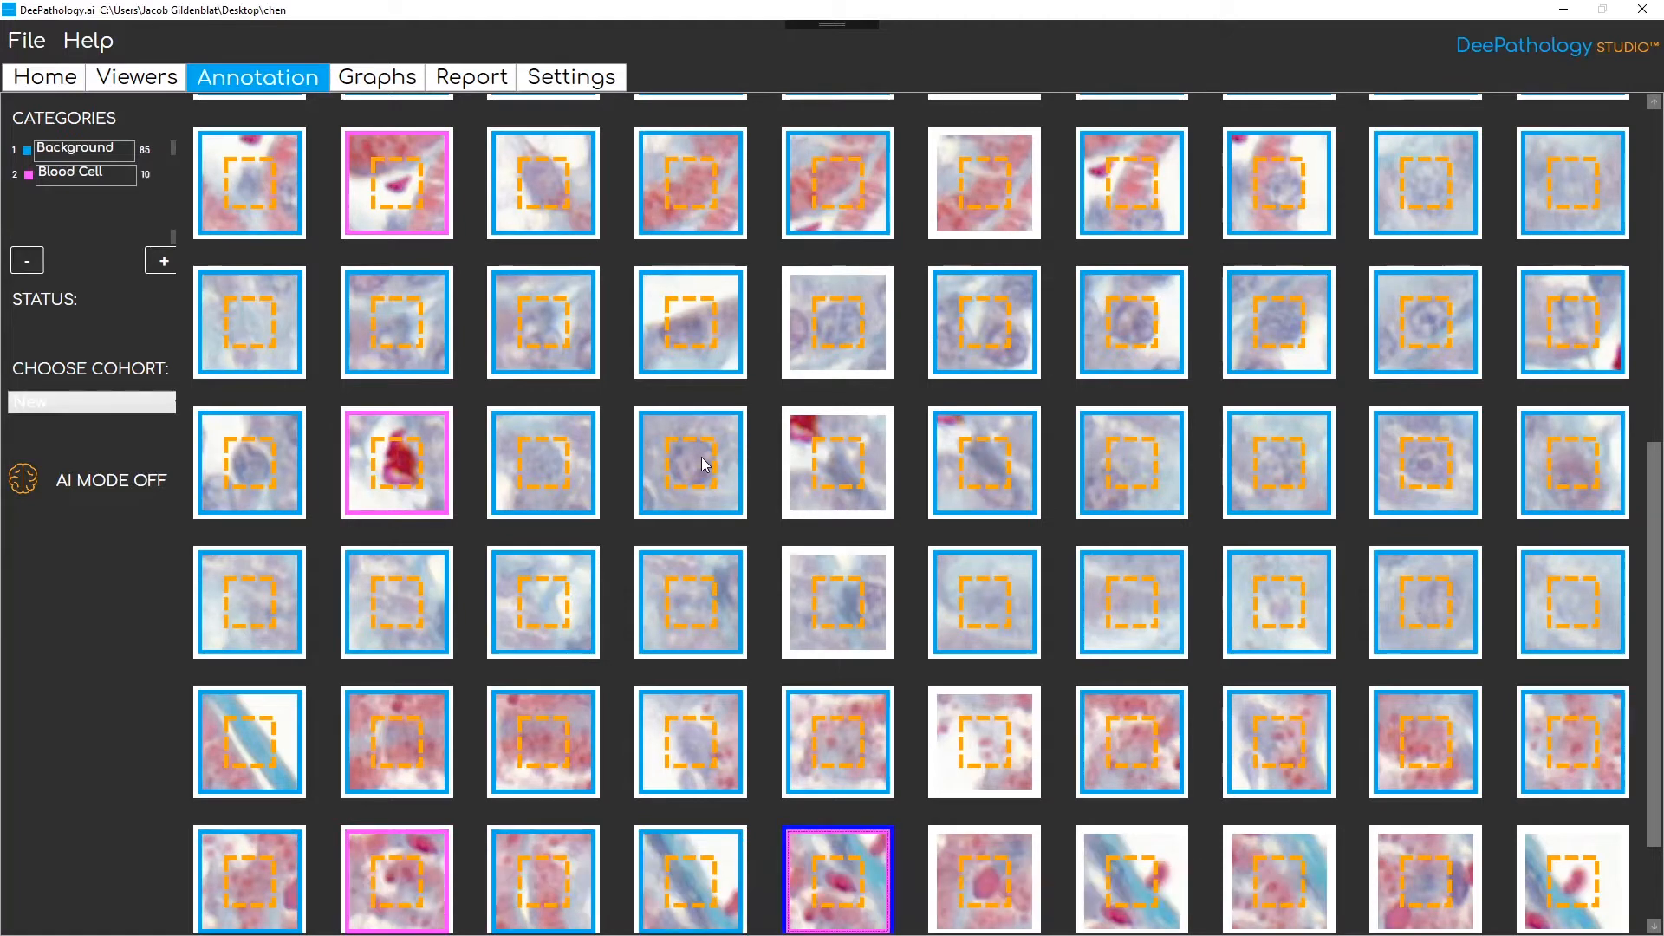
pyautogui.press('Right')
pyautogui.press('2')
pyautogui.press('Right')
pyautogui.press('1')
pyautogui.press('Right')
pyautogui.press('1')
pyautogui.press('Right')
pyautogui.press('1')
pyautogui.press('Right')
pyautogui.press('2')
# Step: Label the twelfth row's third crop as Blood Cell and the others as Background, skipping the sixth
pyautogui.press('Down')
pyautogui.press('1')
pyautogui.press('Left')
pyautogui.press('1')
pyautogui.press('Left')
pyautogui.press('1')
pyautogui.press('Left')
pyautogui.press('1')
pyautogui.press('Left')
pyautogui.press('2')
pyautogui.press('Left')
pyautogui.press('1')
pyautogui.press('Left')
pyautogui.press('1')
pyautogui.press('Left')
pyautogui.press('Left')
pyautogui.press('1')
pyautogui.press('Left')
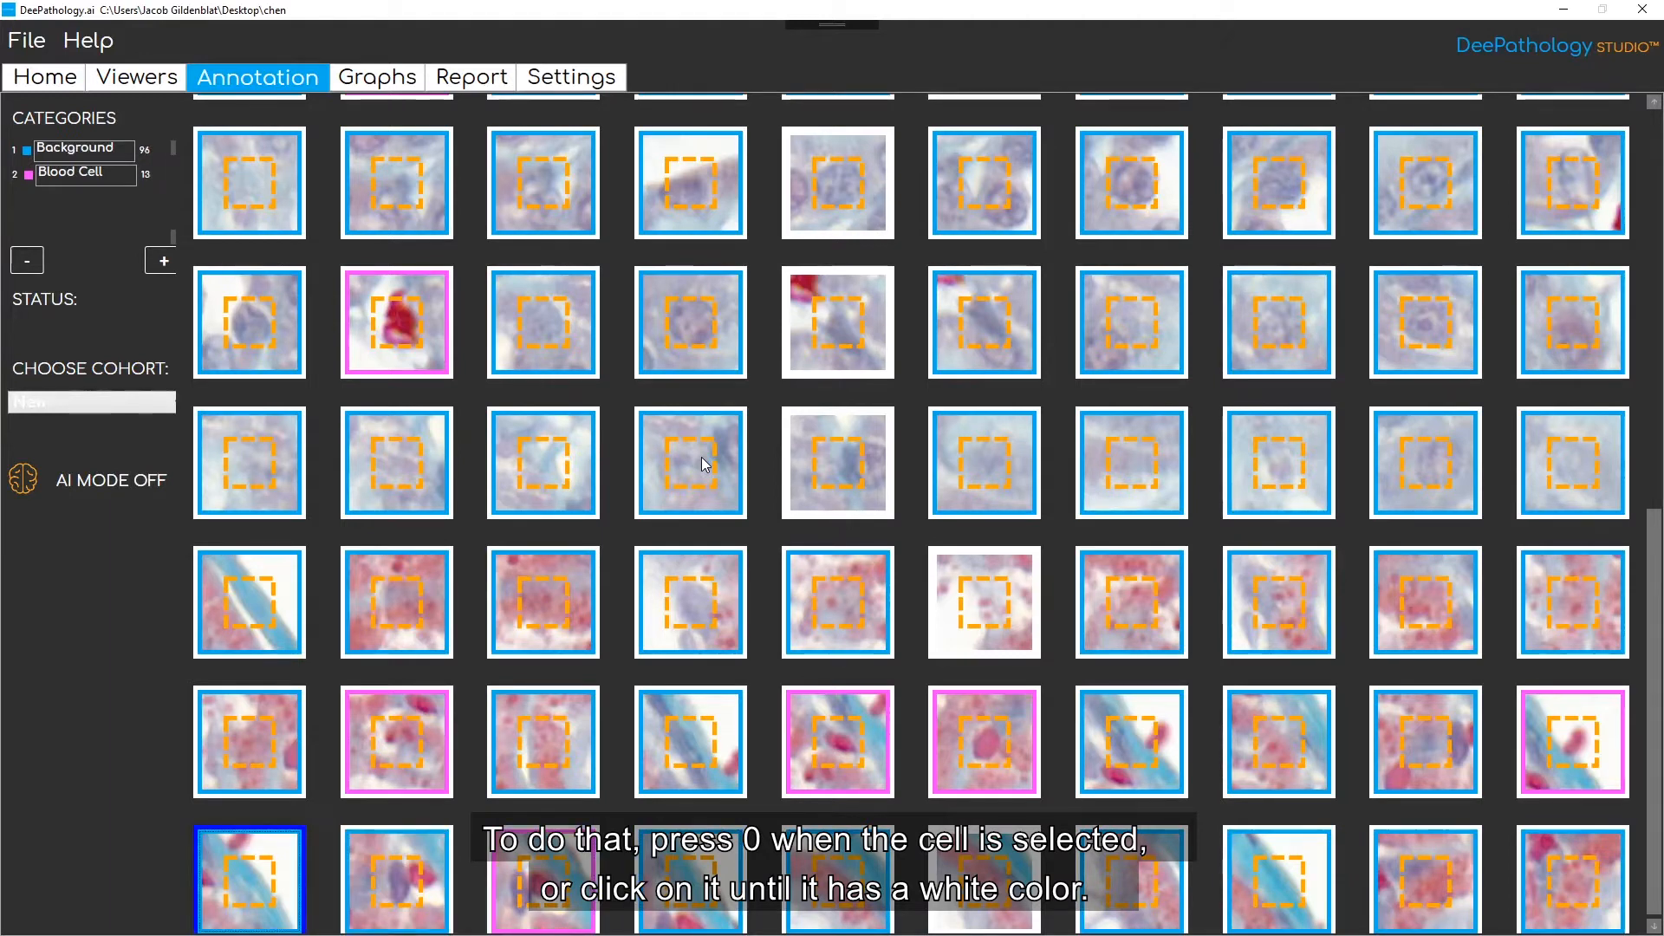
pyautogui.press('1')
# Step: Label the thirteenth row's crops as Background, leaving the ninth one unlabelled
pyautogui.press('Down')
pyautogui.press('1')
pyautogui.press('Right')
pyautogui.press('1')
pyautogui.press('Right')
pyautogui.press('1')
pyautogui.press('Right')
pyautogui.press('1')
pyautogui.press('Right')
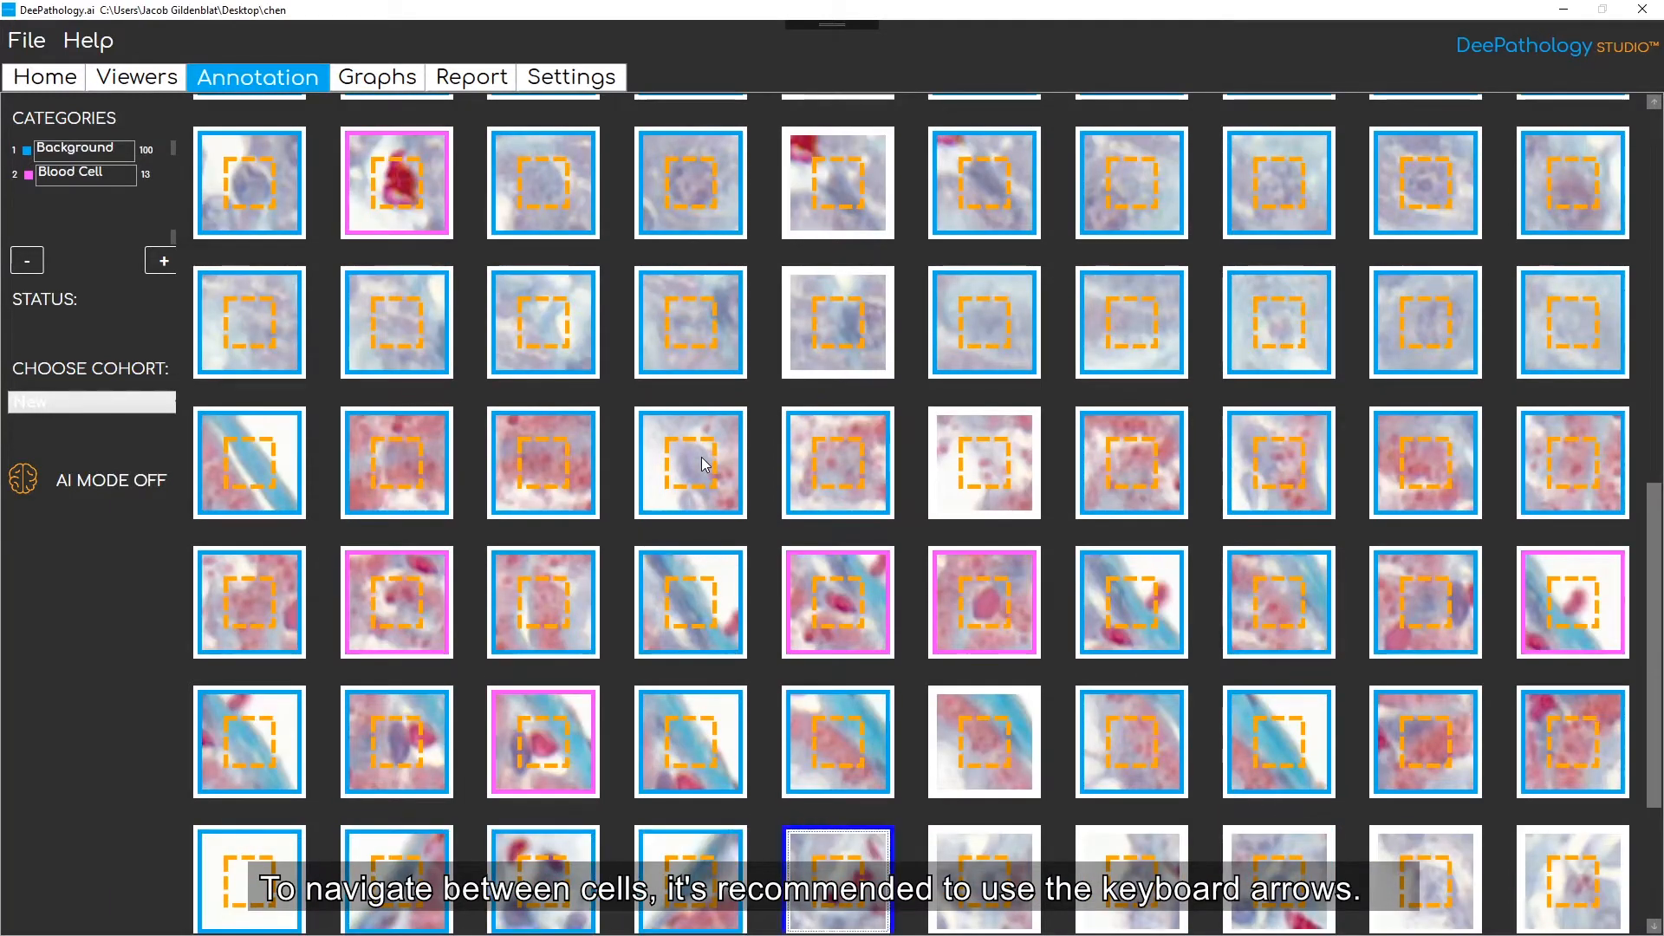
pyautogui.press('1')
pyautogui.press('Right')
pyautogui.press('1')
pyautogui.press('Right')
pyautogui.press('1')
pyautogui.press('Right')
pyautogui.press('1')
pyautogui.press('Right')
pyautogui.press('Right')
pyautogui.press('1')
# Step: Label the fourteenth row's eighth crop as Blood Cell and the others as Background, skipping the third
pyautogui.press('Down')
pyautogui.press('1')
pyautogui.press('Left')
pyautogui.press('1')
pyautogui.press('Left')
pyautogui.press('2')
pyautogui.press('Left')
pyautogui.press('1')
pyautogui.press('Left')
pyautogui.press('1')
pyautogui.press('Left')
pyautogui.press('1')
pyautogui.press('Left')
pyautogui.press('1')
pyautogui.press('Left')
pyautogui.press('Left')
pyautogui.press('1')
pyautogui.press('Left')
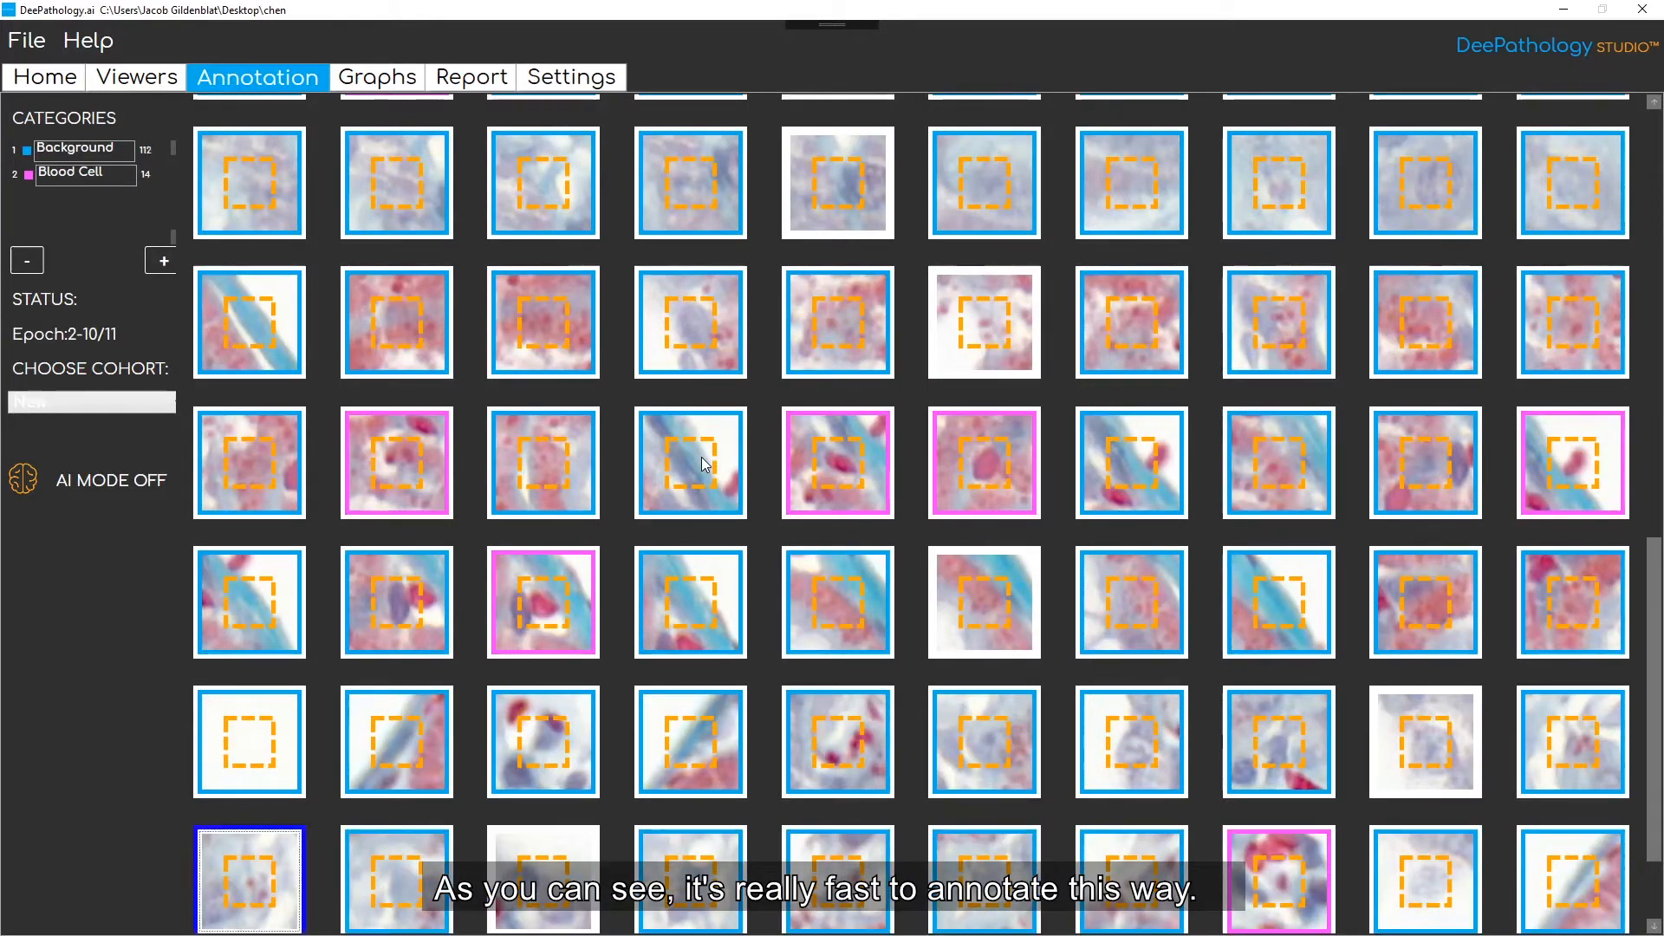
pyautogui.press('1')
# Step: Label the fifteenth row's crops as Background, leaving the fourth and ninth ones unlabelled
pyautogui.press('Down')
pyautogui.press('1')
pyautogui.press('Right')
pyautogui.press('1')
pyautogui.press('Right')
pyautogui.press('1')
pyautogui.press('Right')
pyautogui.press('1')
pyautogui.press('Right')
pyautogui.press('1')
pyautogui.press('Right')
pyautogui.press('1')
pyautogui.press('Right')
pyautogui.press('1')
pyautogui.press('Right')
pyautogui.press('1')
pyautogui.press('Right')
pyautogui.press('Right')
pyautogui.press('1')
# Step: Label the sixteenth row's crops as Background, leaving the fifth one unlabelled
pyautogui.press('Down')
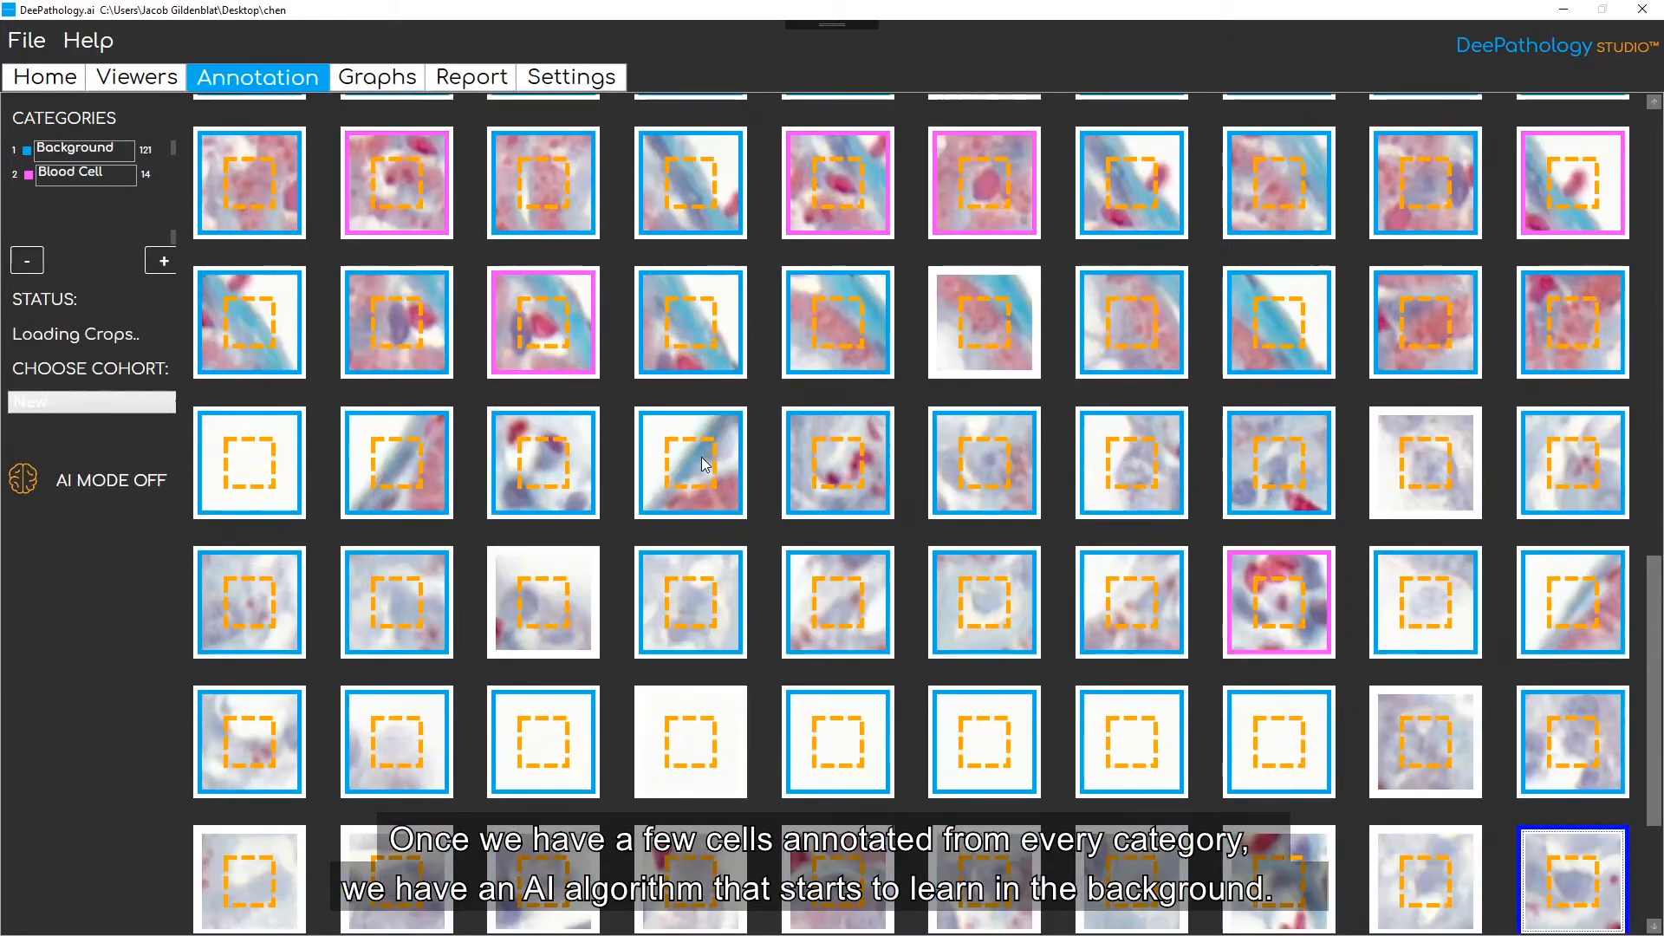
pyautogui.press('1')
pyautogui.press('Left')
pyautogui.press('1')
pyautogui.press('Left')
pyautogui.press('1')
pyautogui.press('Left')
pyautogui.press('1')
pyautogui.press('Left')
pyautogui.press('1')
pyautogui.press('Left')
pyautogui.press('Left')
pyautogui.press('1')
pyautogui.press('Left')
pyautogui.press('1')
pyautogui.press('Left')
pyautogui.press('1')
pyautogui.press('Left')
pyautogui.press('1')
# Step: Label the seventeenth row's sixth crop as Blood Cell and the others as Background, leaving the fourth one unlabelled
pyautogui.press('Down')
pyautogui.press('1')
pyautogui.press('Right')
pyautogui.press('1')
pyautogui.press('Right')
pyautogui.press('1')
pyautogui.press('Right')
pyautogui.press('Right')
pyautogui.press('1')
pyautogui.press('Right')
pyautogui.press('2')
pyautogui.press('Right')
pyautogui.press('1')
pyautogui.press('Right')
pyautogui.press('1')
pyautogui.press('Right')
pyautogui.press('1')
pyautogui.press('Right')
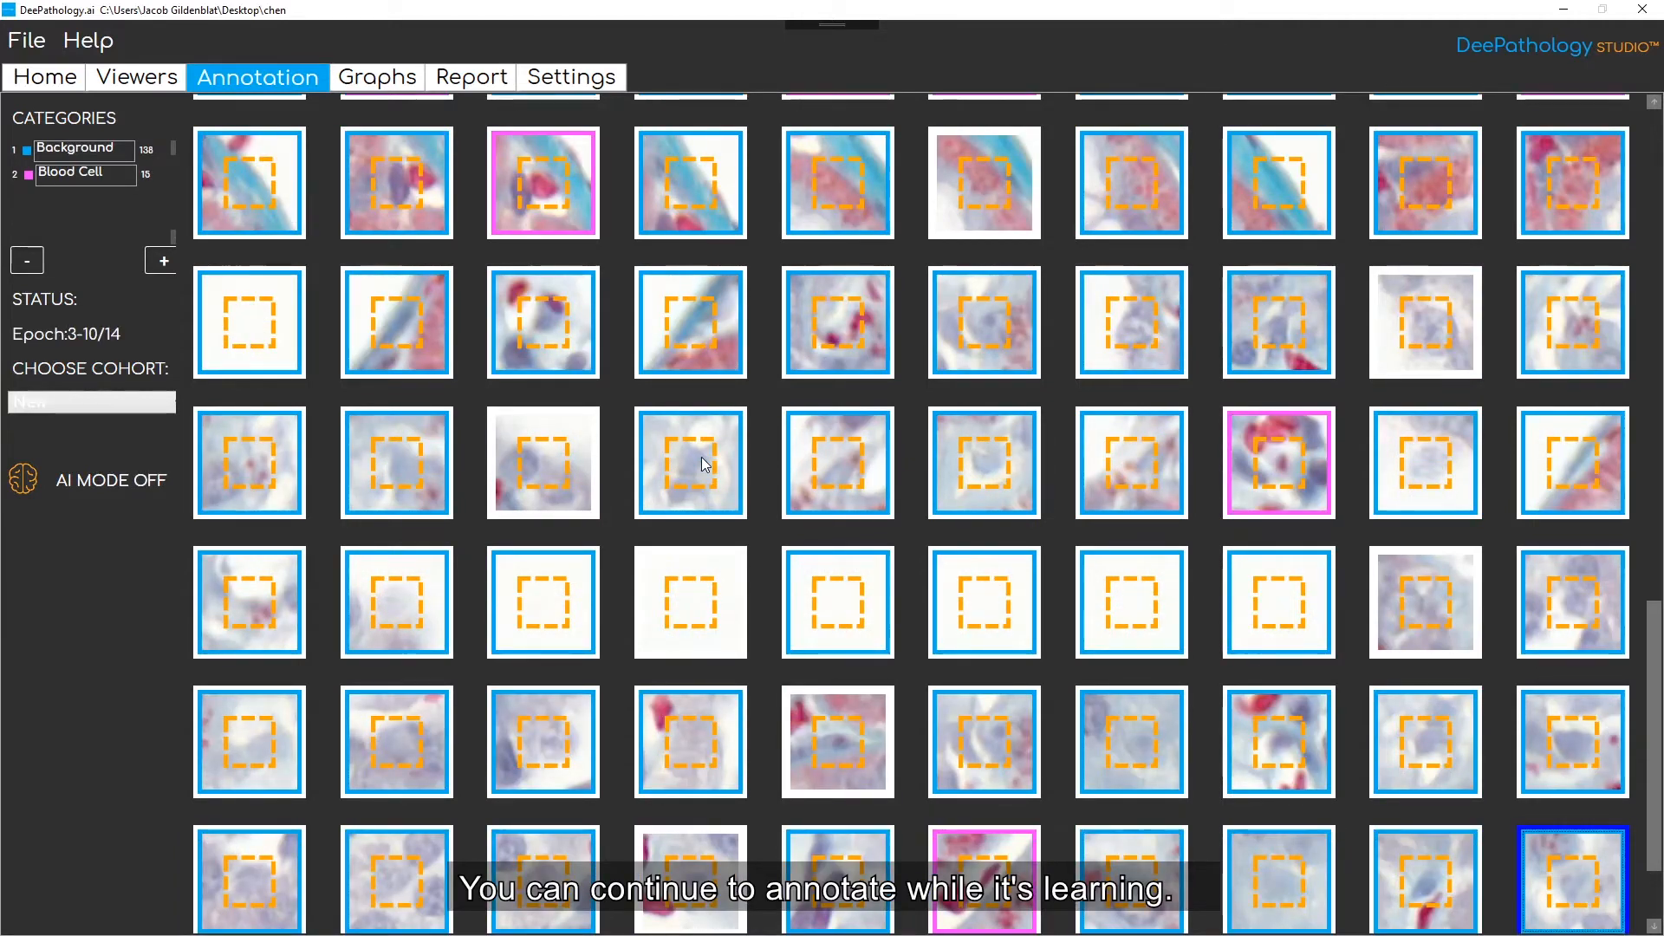
pyautogui.press('1')
# Step: Label the eighteenth row's crops as Background, leaving the fifth one unlabelled
pyautogui.press('Down')
pyautogui.press('1')
pyautogui.press('Left')
pyautogui.press('1')
pyautogui.press('Left')
pyautogui.press('1')
pyautogui.press('Left')
pyautogui.press('1')
pyautogui.press('Left')
pyautogui.press('1')
pyautogui.press('Left')
pyautogui.press('Left')
pyautogui.press('1')
pyautogui.press('Left')
pyautogui.press('1')
pyautogui.press('Left')
pyautogui.press('Left')
pyautogui.press('1')
pyautogui.press('1')
pyautogui.press('Right')
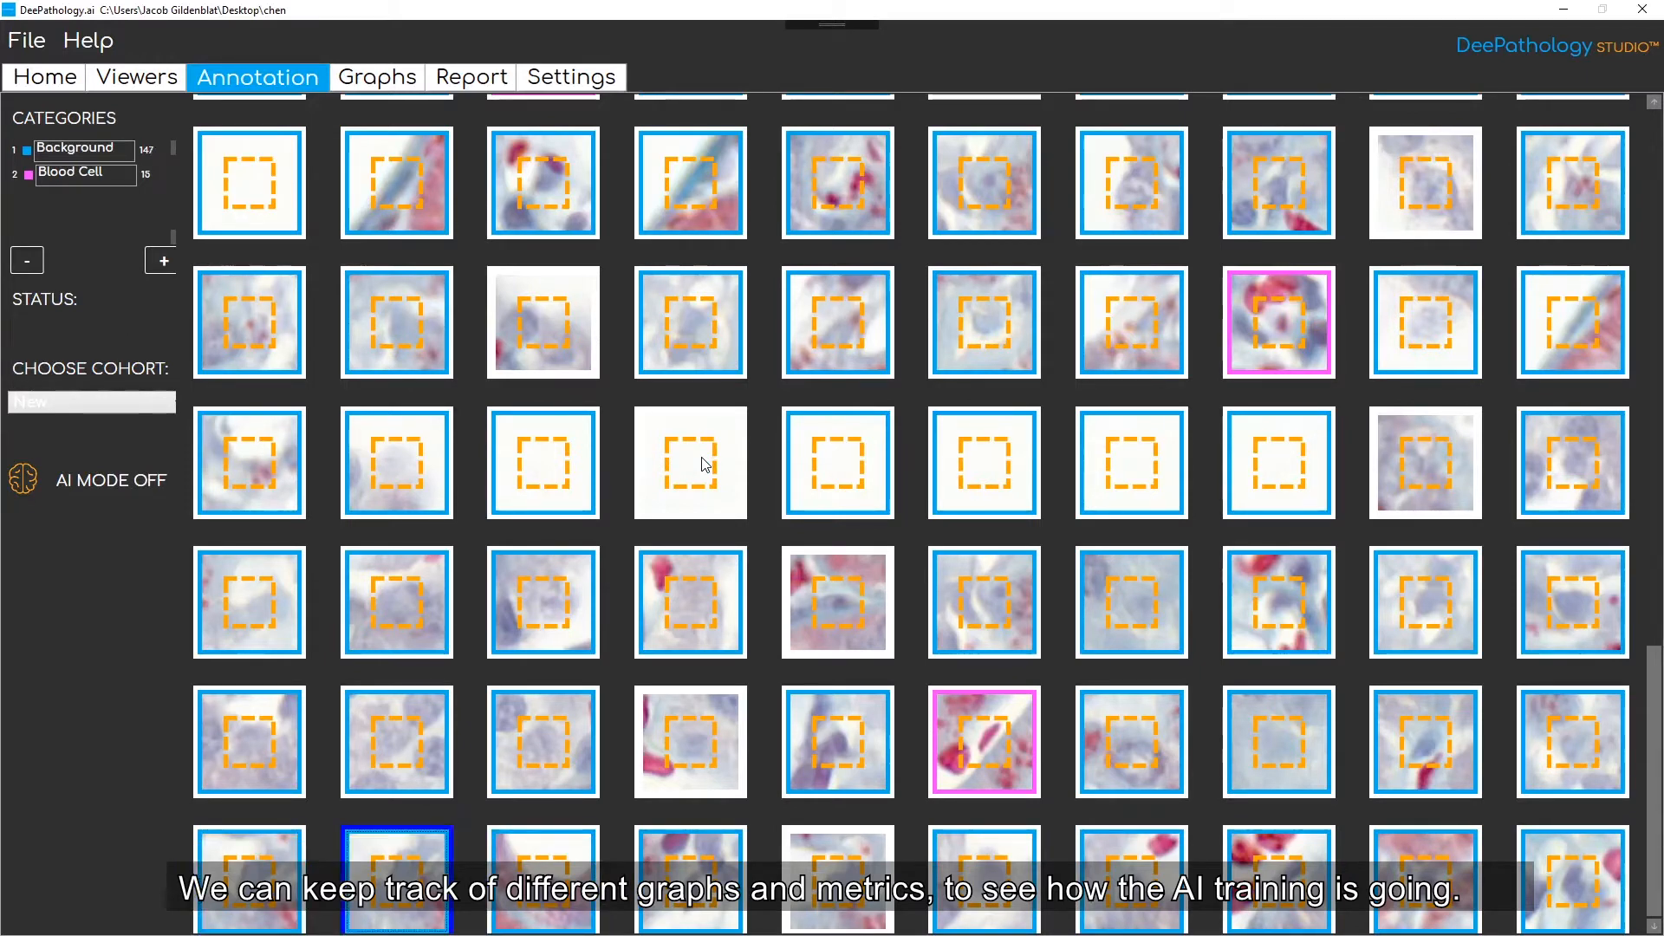
# Step: Check the classification training graph for loss and accuracy per epoch, and return to the annotation gallery
pyautogui.click(392, 82)
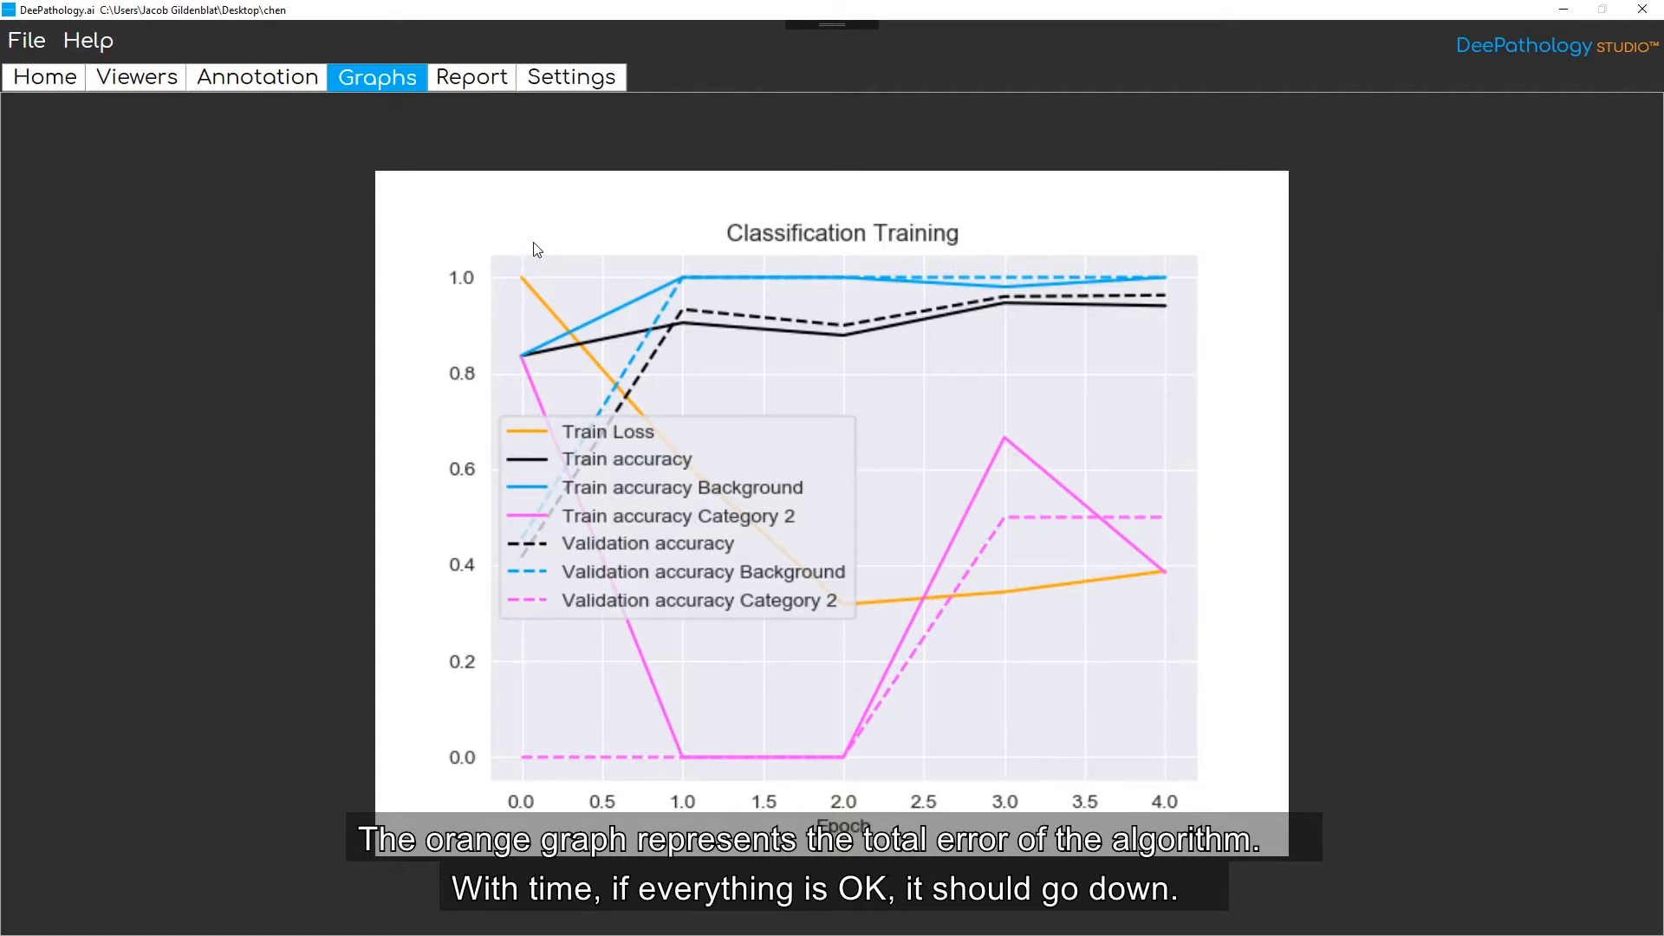
pyautogui.click(246, 80)
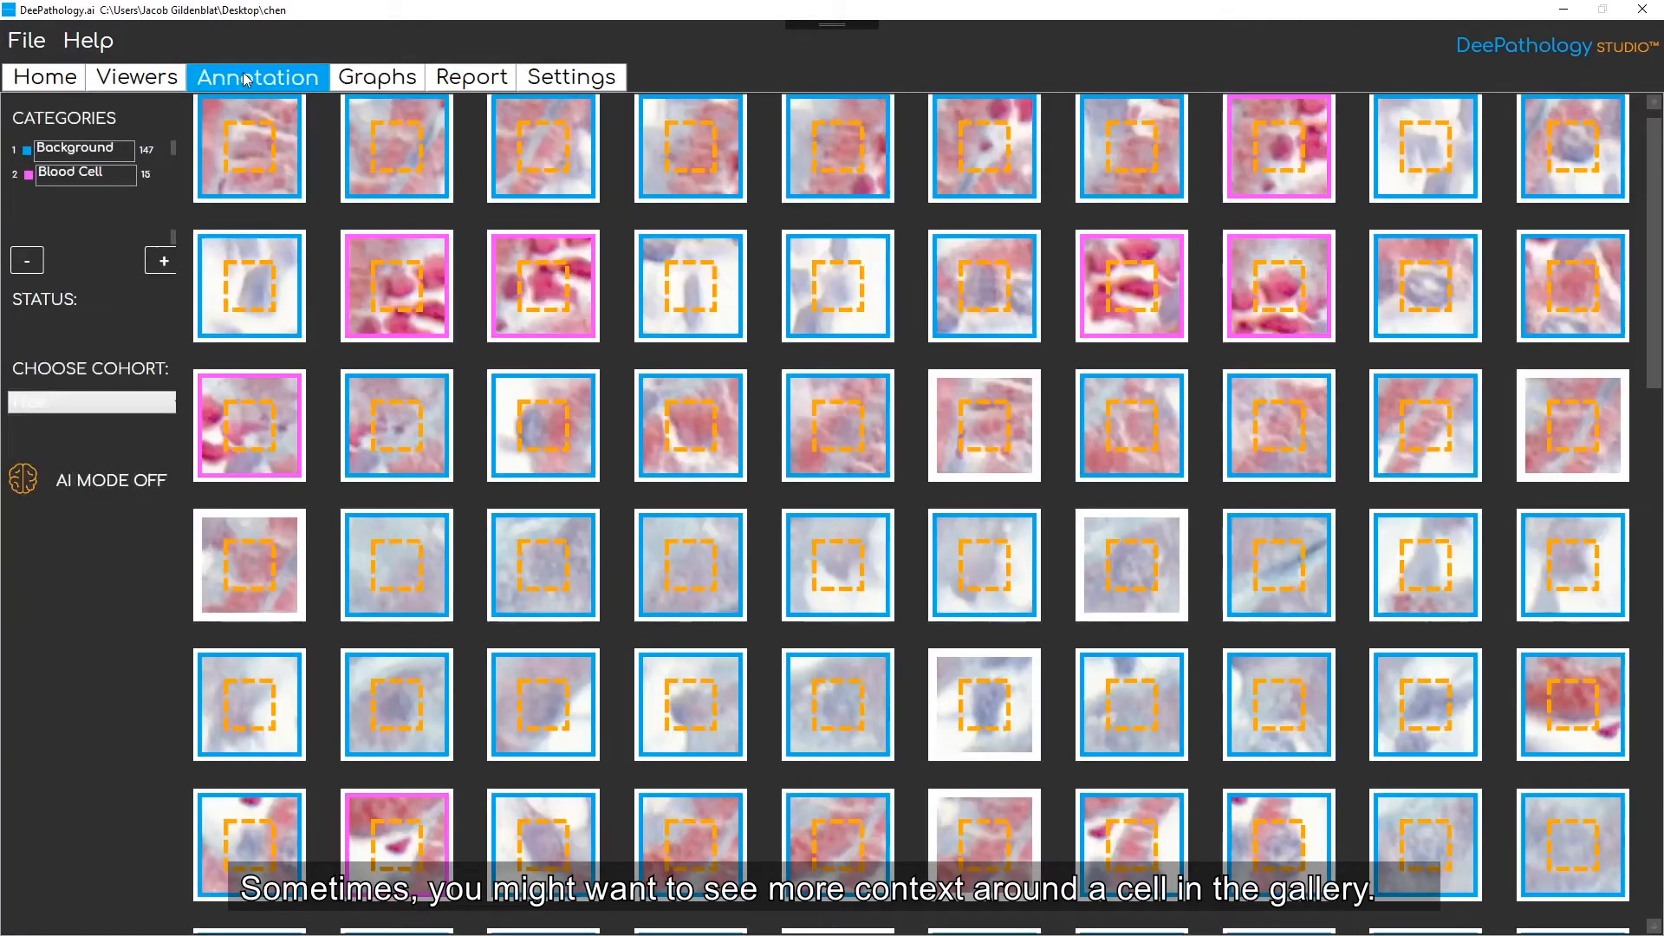
# Step: View the second row's third crop, a Blood Cell, in its surrounding slide context, and return to the annotation gallery
pyautogui.rightClick(551, 298)
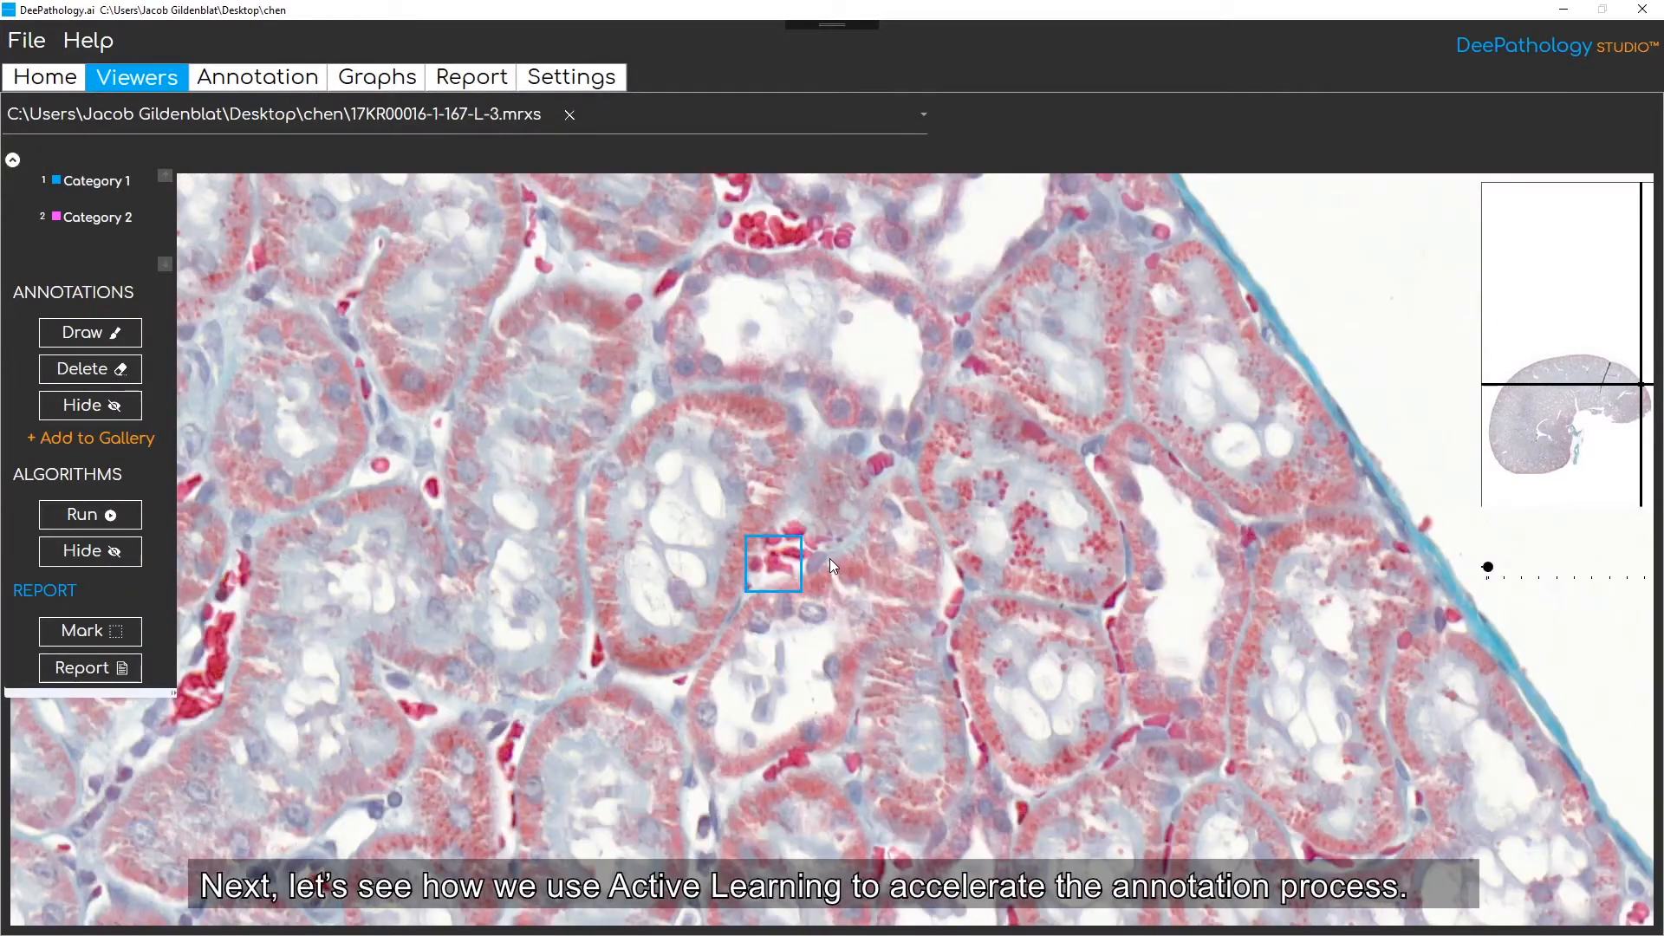
pyautogui.click(240, 86)
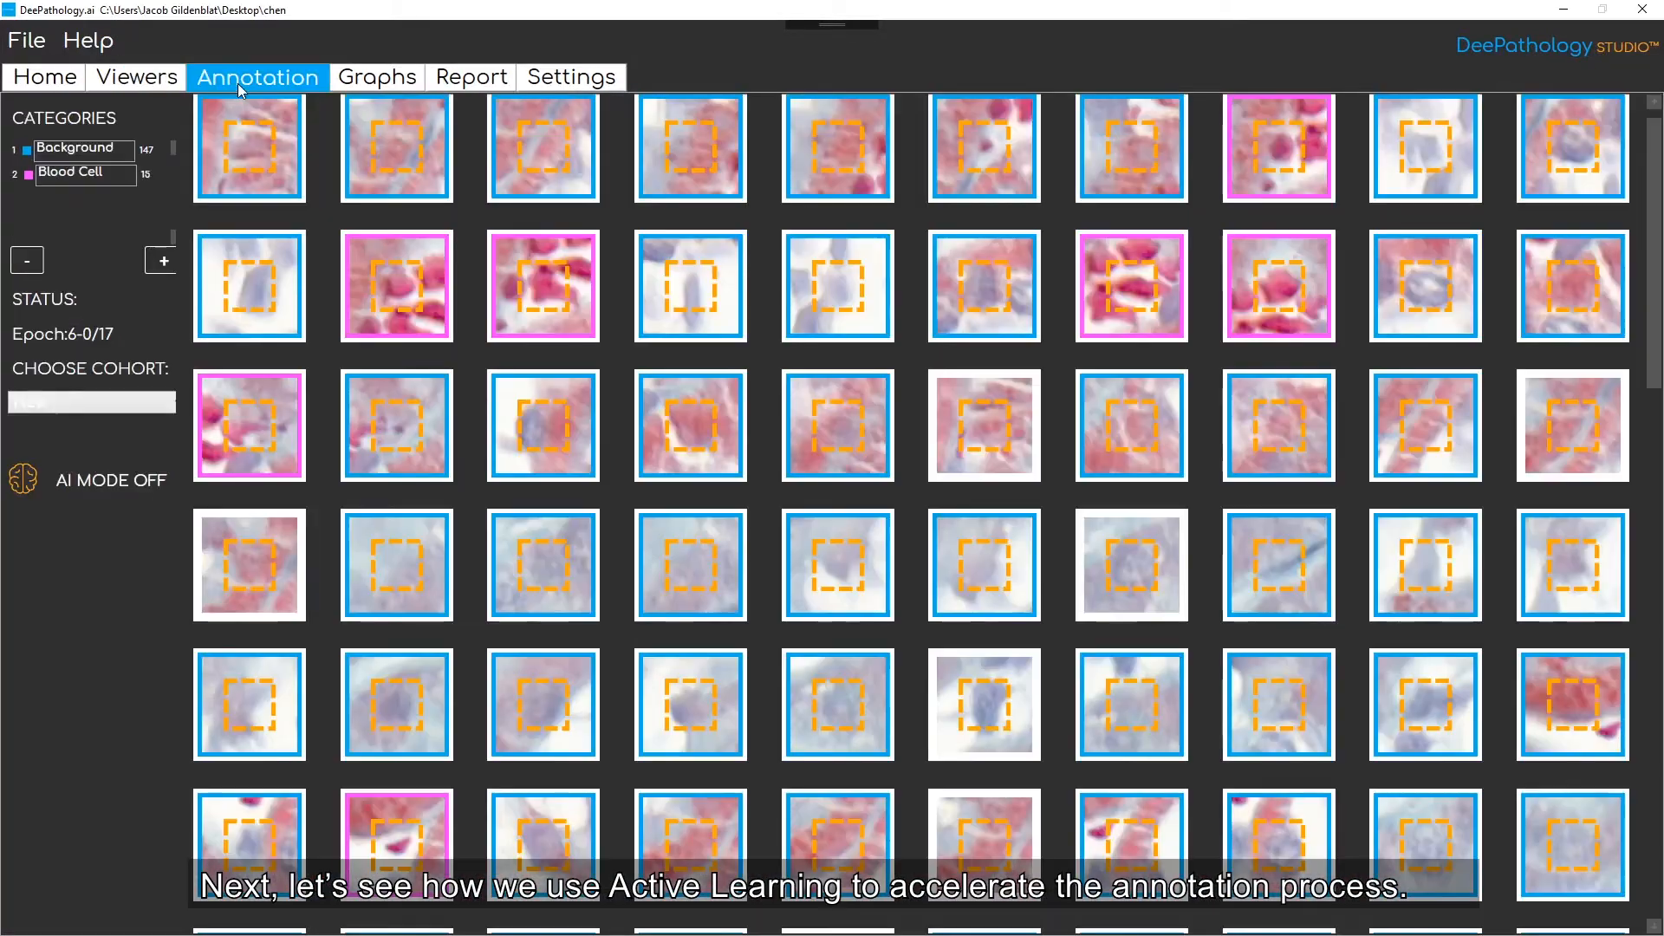
# Step: Label the twentieth row's tenth crop as Background and the others as Blood Cell, leaving the eighth one unlabelled
pyautogui.scroll(-10, 601, 585)
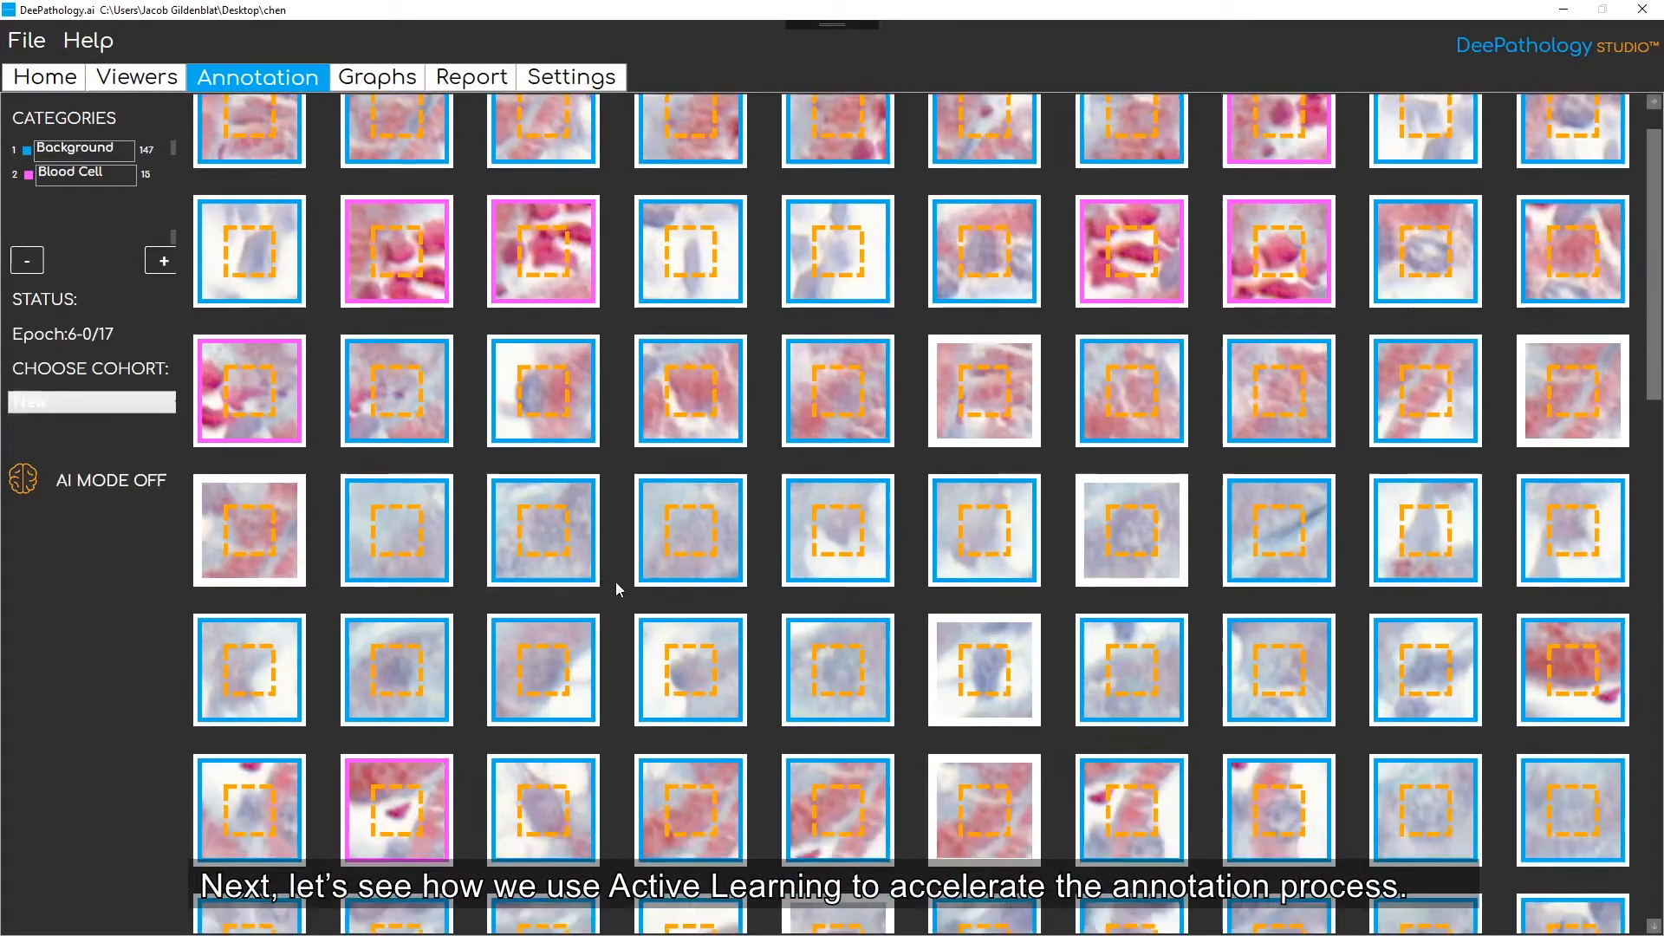
pyautogui.scroll(-10, 539, 696)
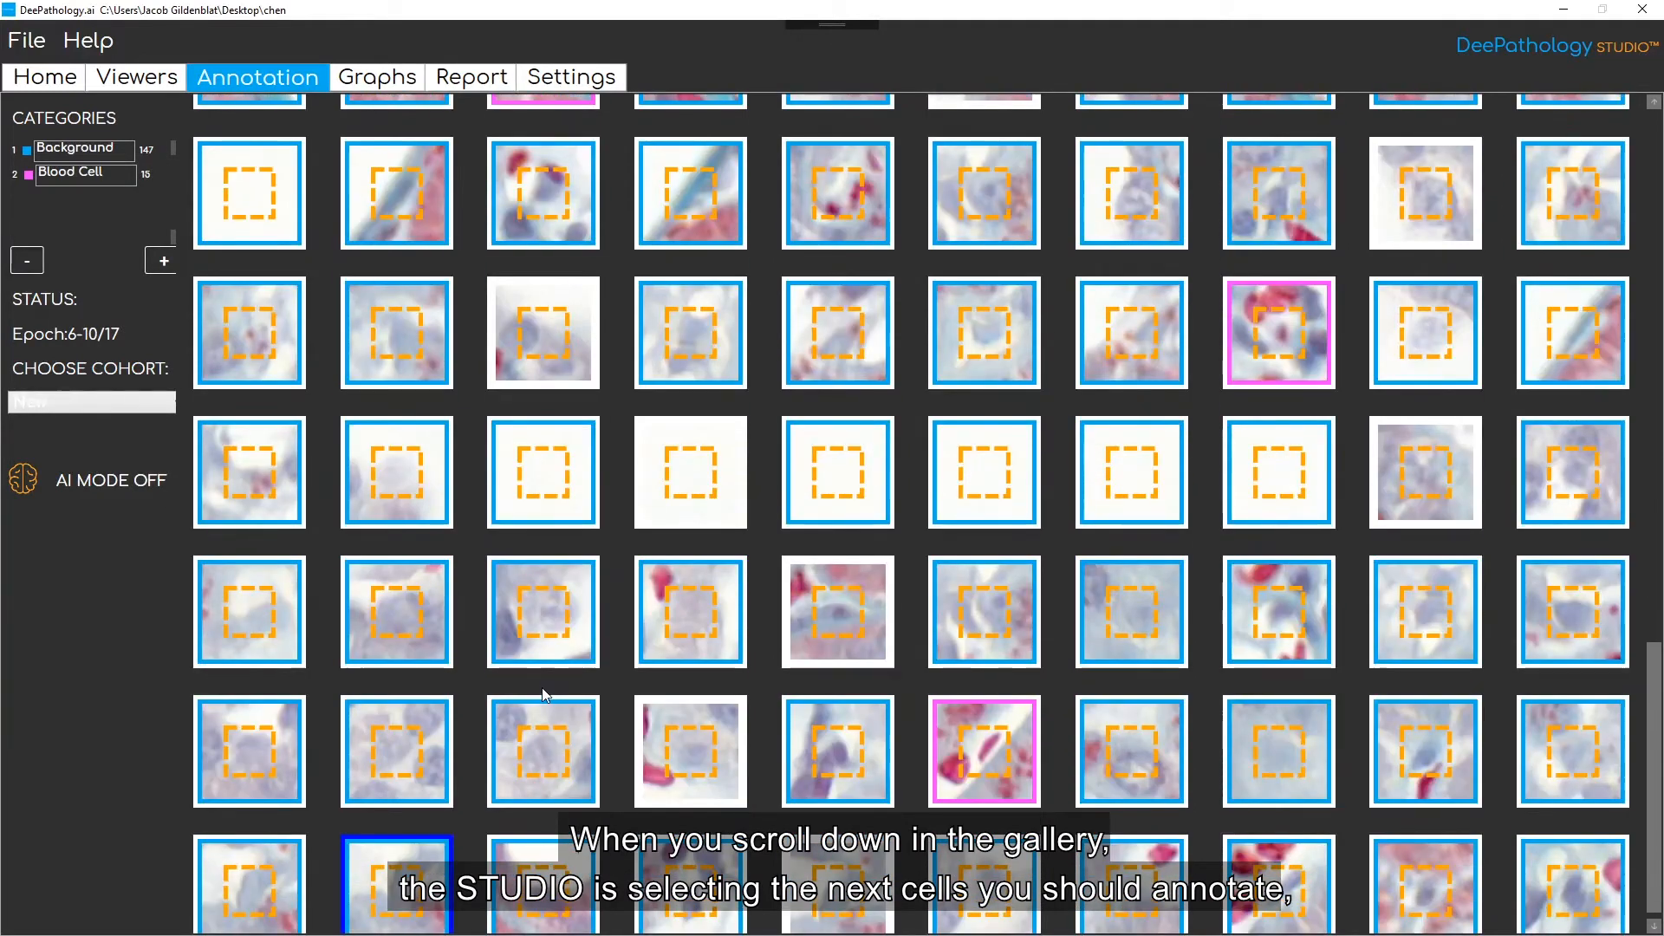
pyautogui.scroll(-2, 543, 692)
pyautogui.scroll(-5, 535, 702)
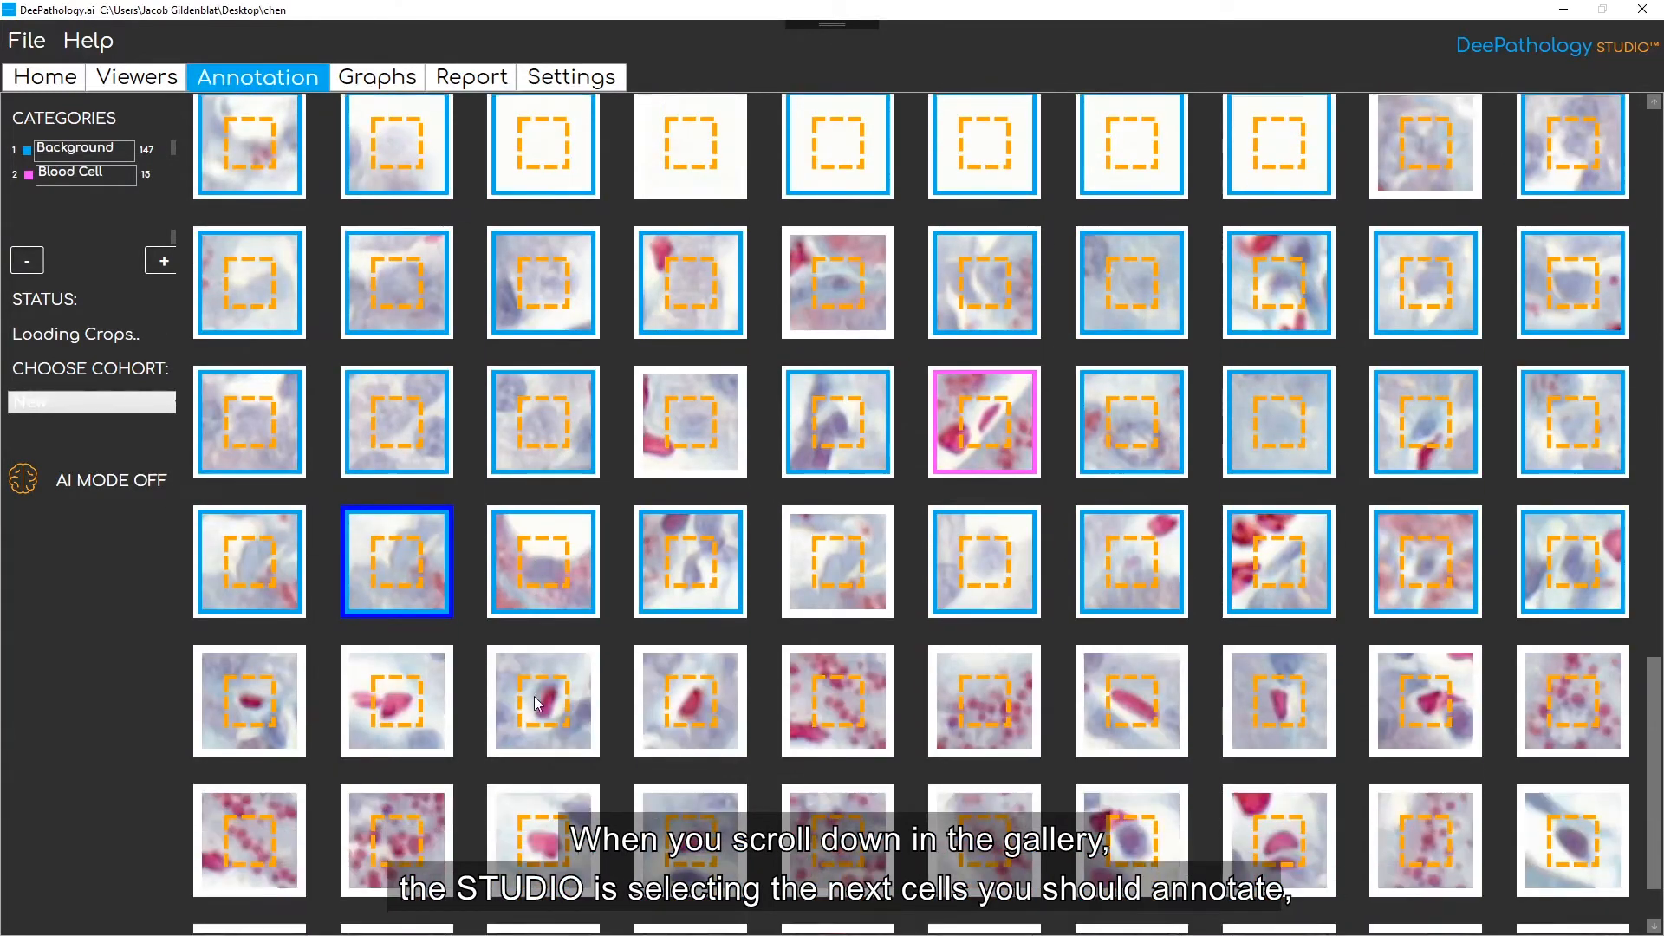
pyautogui.scroll(-3, 537, 693)
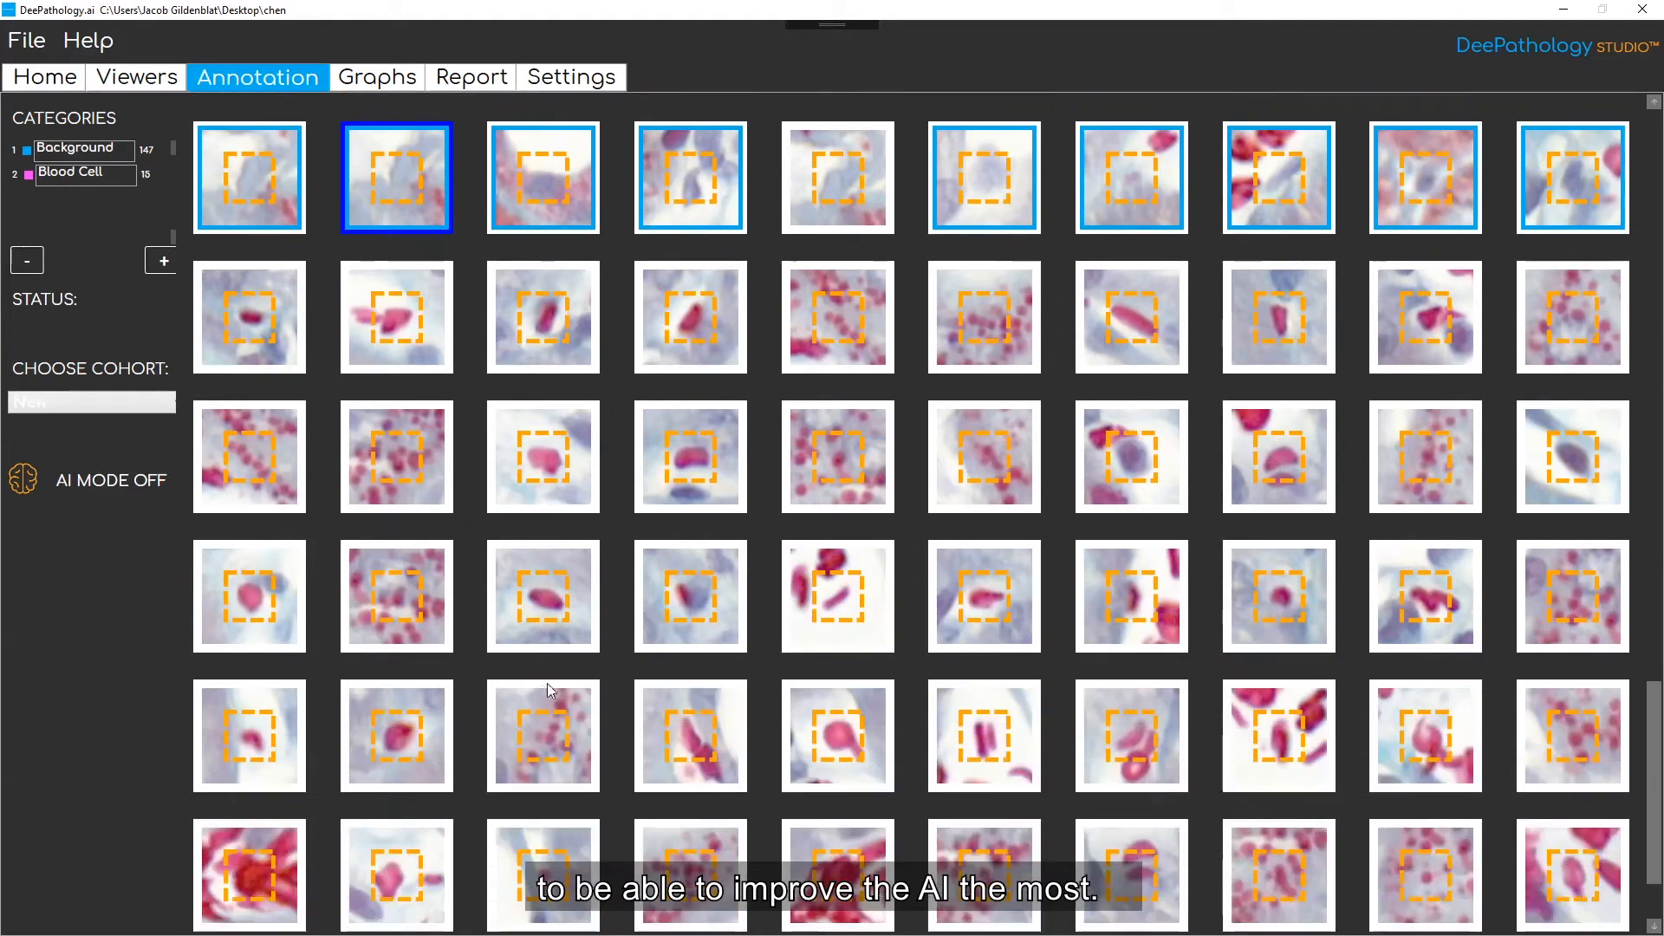
pyautogui.scroll(-2, 705, 691)
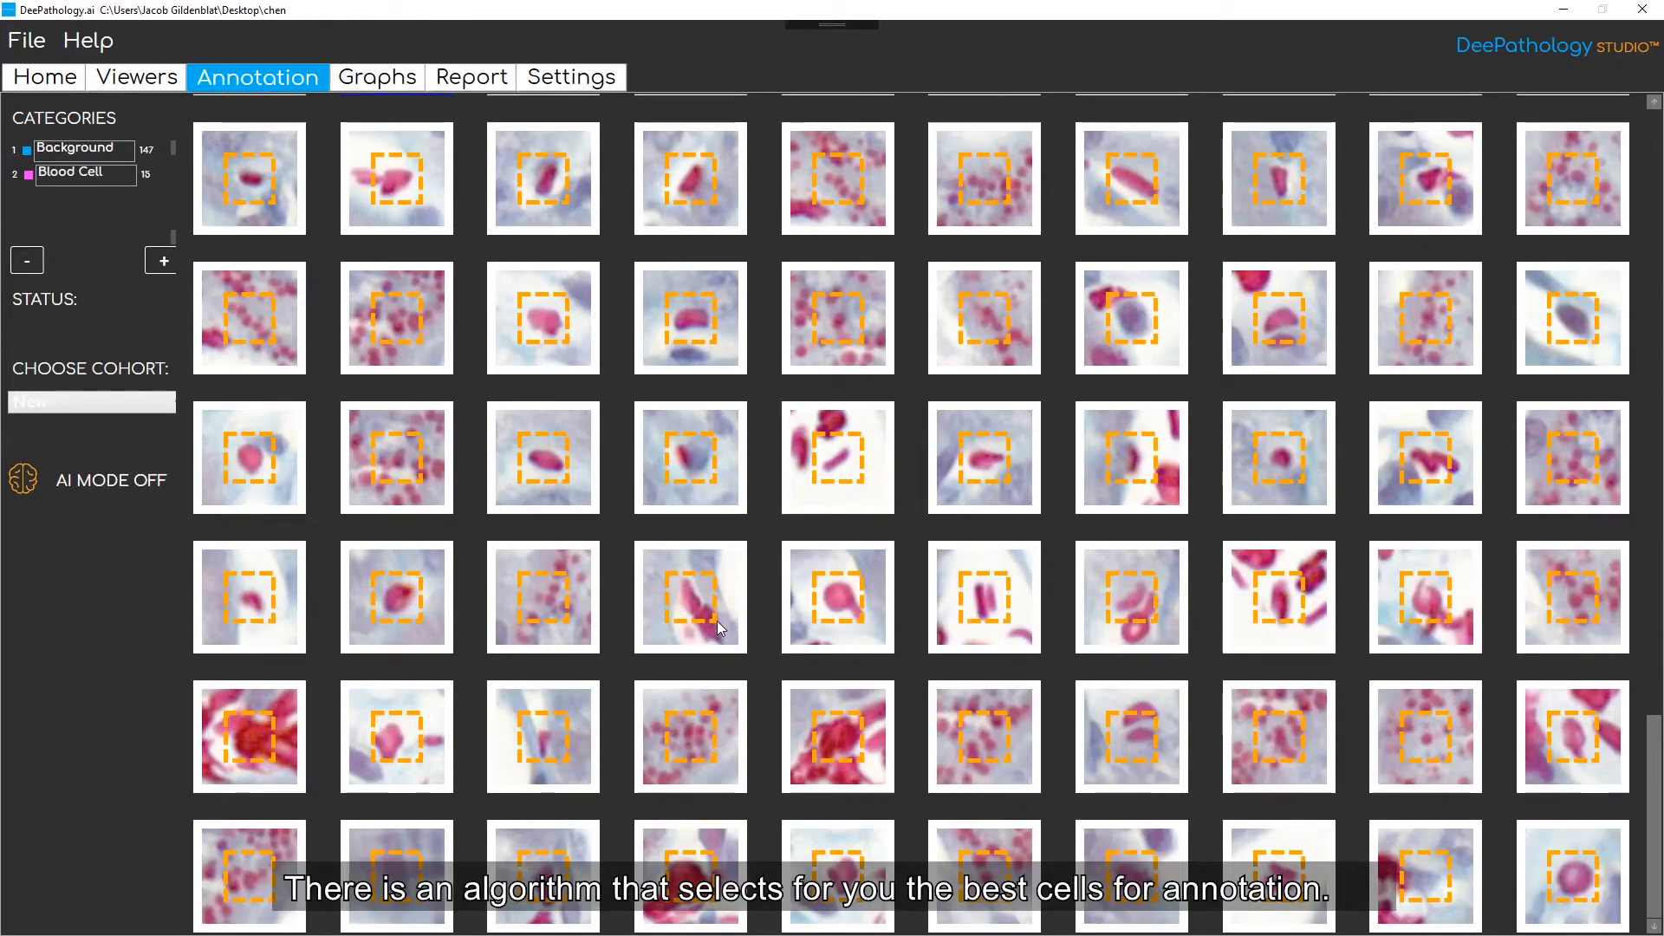
pyautogui.scroll(-2, 716, 621)
pyautogui.scroll(-1, 709, 614)
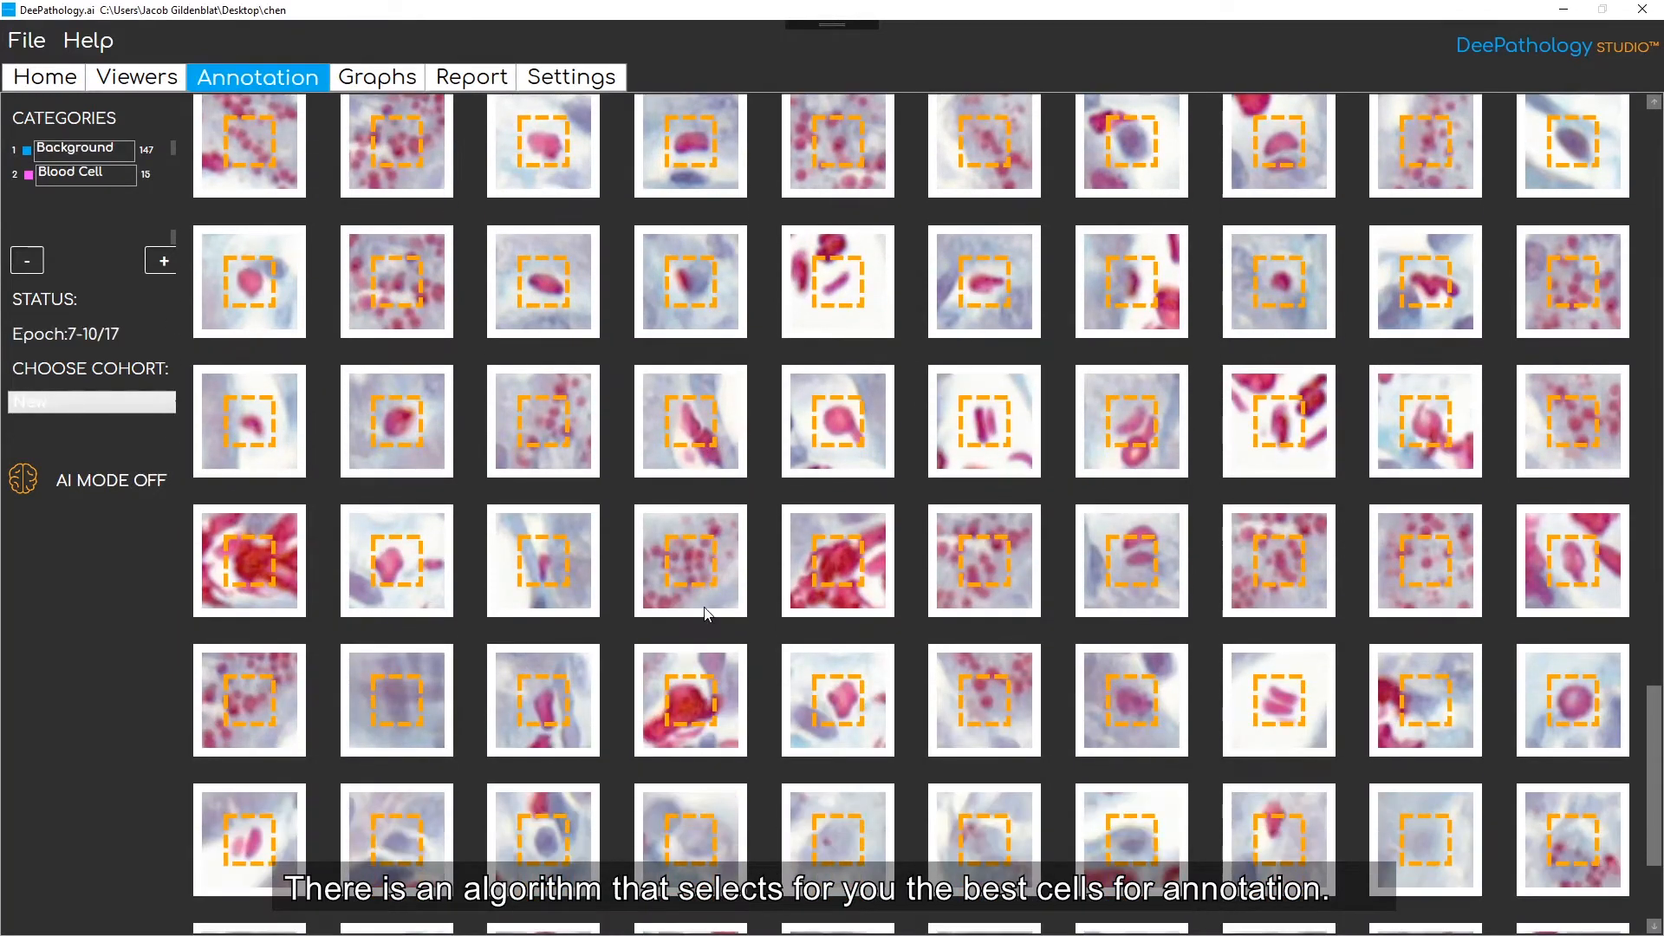
pyautogui.click(277, 157)
pyautogui.press('2')
pyautogui.press('2')
pyautogui.press('2')
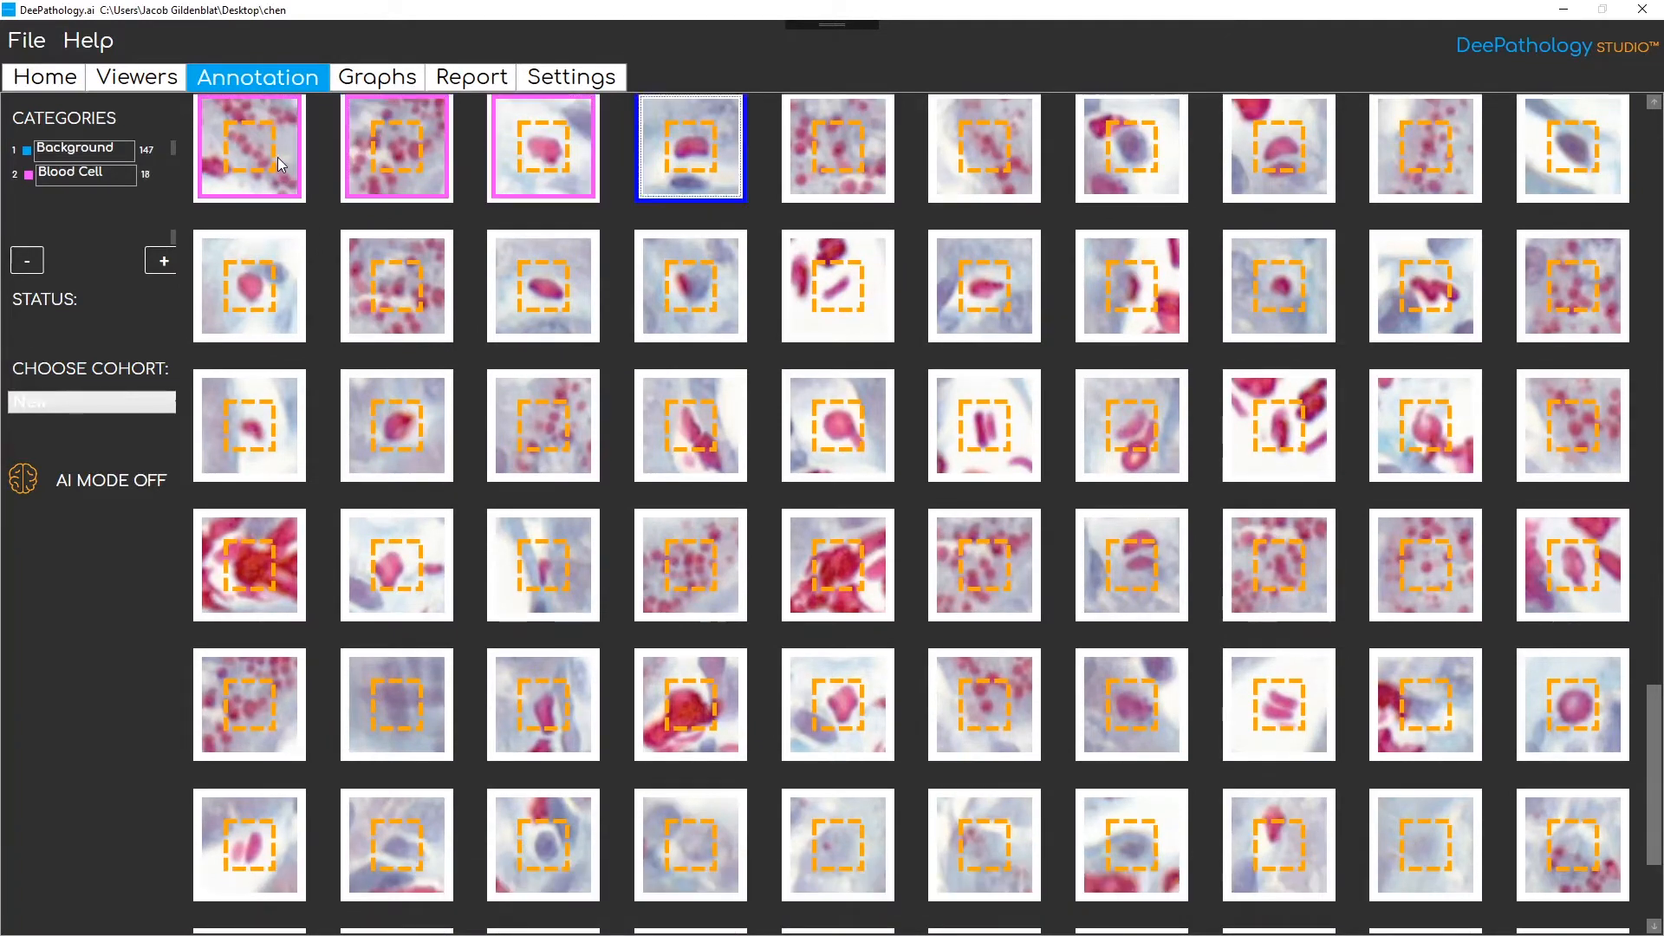
pyautogui.press('2')
pyautogui.press('2')
pyautogui.press('2')
pyautogui.press('2')
pyautogui.press('Right')
pyautogui.press('2')
pyautogui.press('1')
# Step: Label the twenty-first row's crops as Blood Cell, leaving the fourth one unlabelled
pyautogui.press('1')
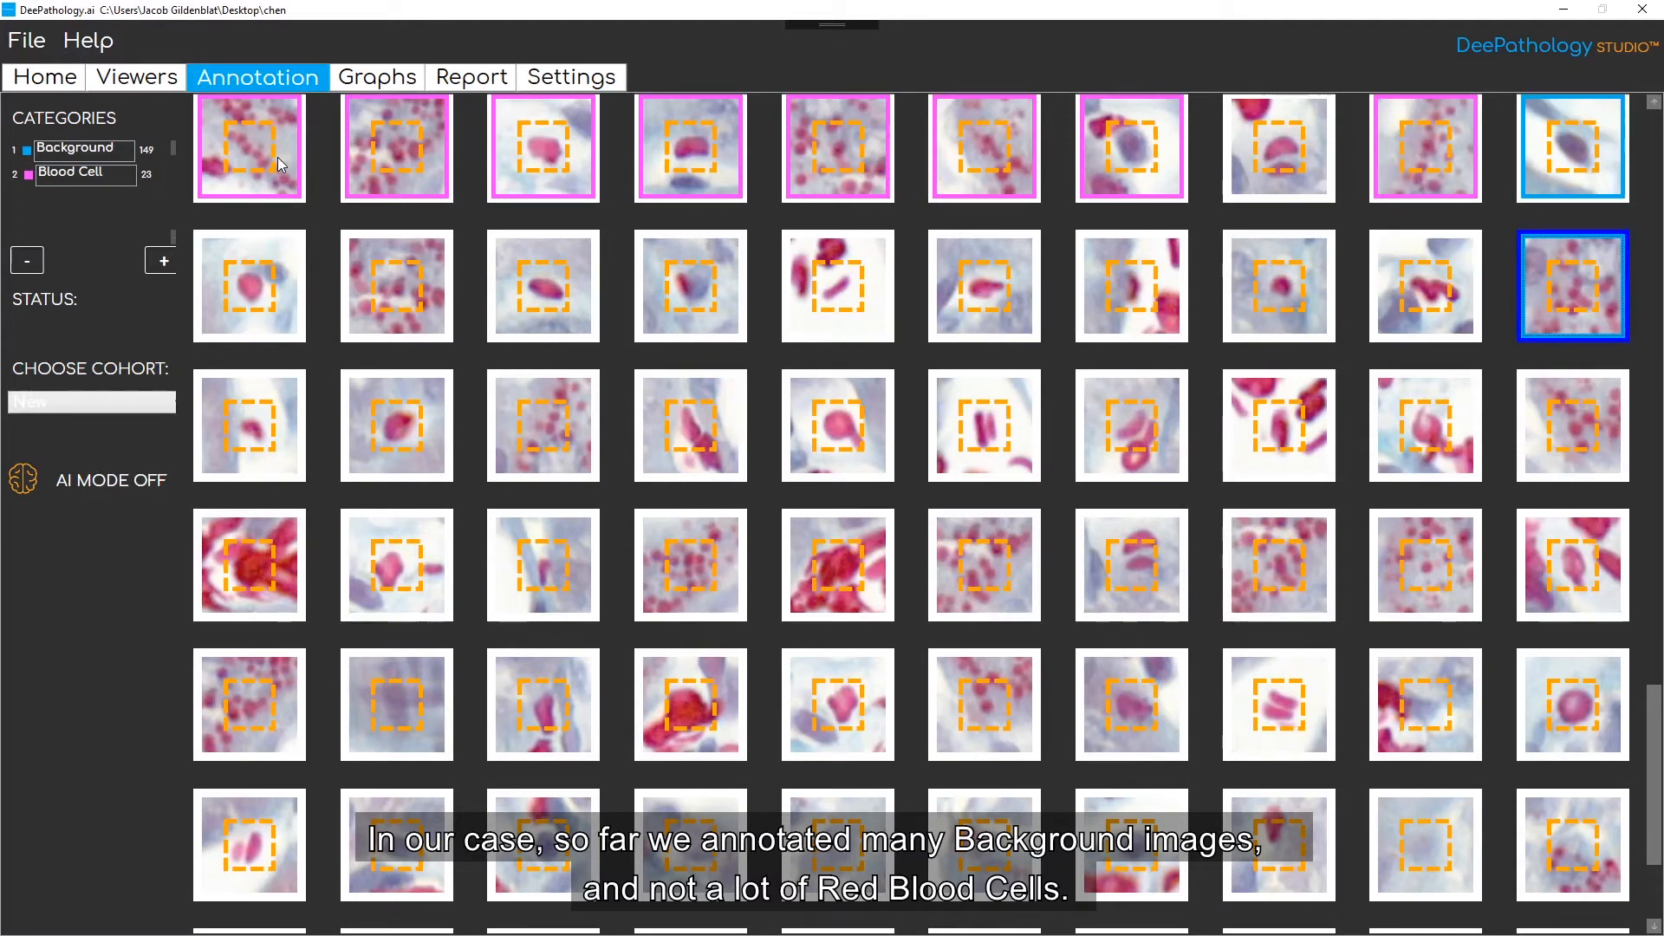
pyautogui.press('Left')
pyautogui.press('2')
pyautogui.press('Left')
pyautogui.press('2')
pyautogui.press('Left')
pyautogui.press('2')
pyautogui.press('Left')
pyautogui.press('2')
pyautogui.press('Left')
pyautogui.press('2')
pyautogui.press('Left')
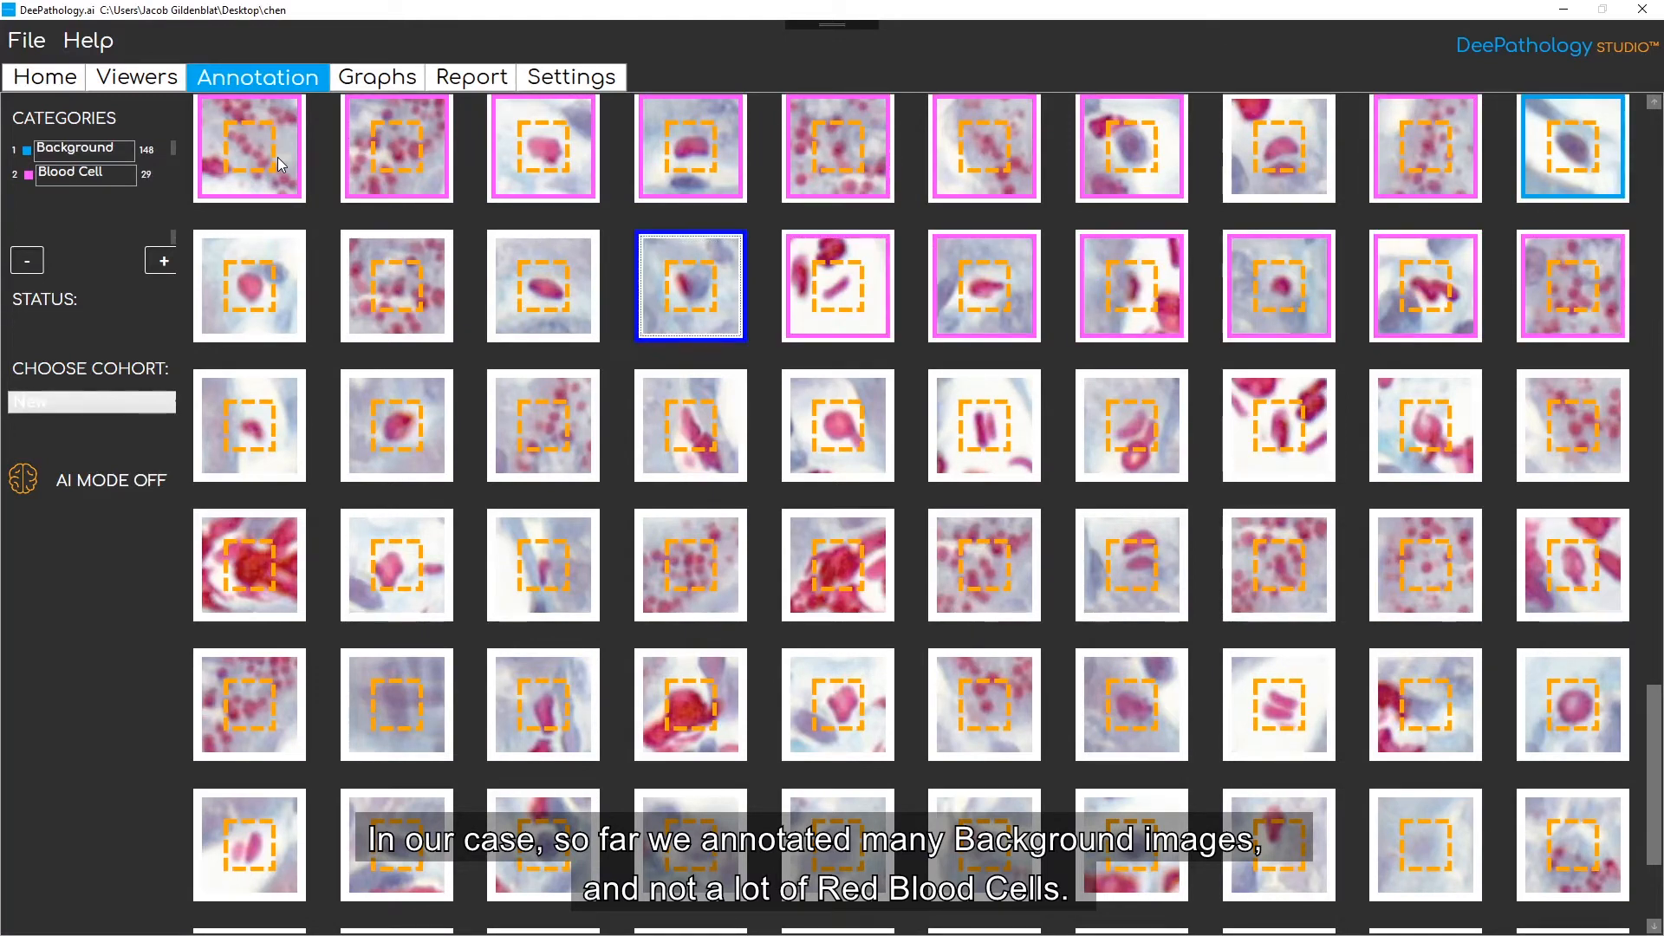
pyautogui.press('Left')
pyautogui.press('2')
pyautogui.press('Left')
pyautogui.press('2')
pyautogui.press('Left')
pyautogui.press('2')
# Step: Label the twenty-second row's crops as Blood Cell, leaving the seventh one unlabelled
pyautogui.press('Down')
pyautogui.press('2')
pyautogui.press('Right')
pyautogui.press('2')
pyautogui.press('Right')
pyautogui.press('2')
pyautogui.press('Right')
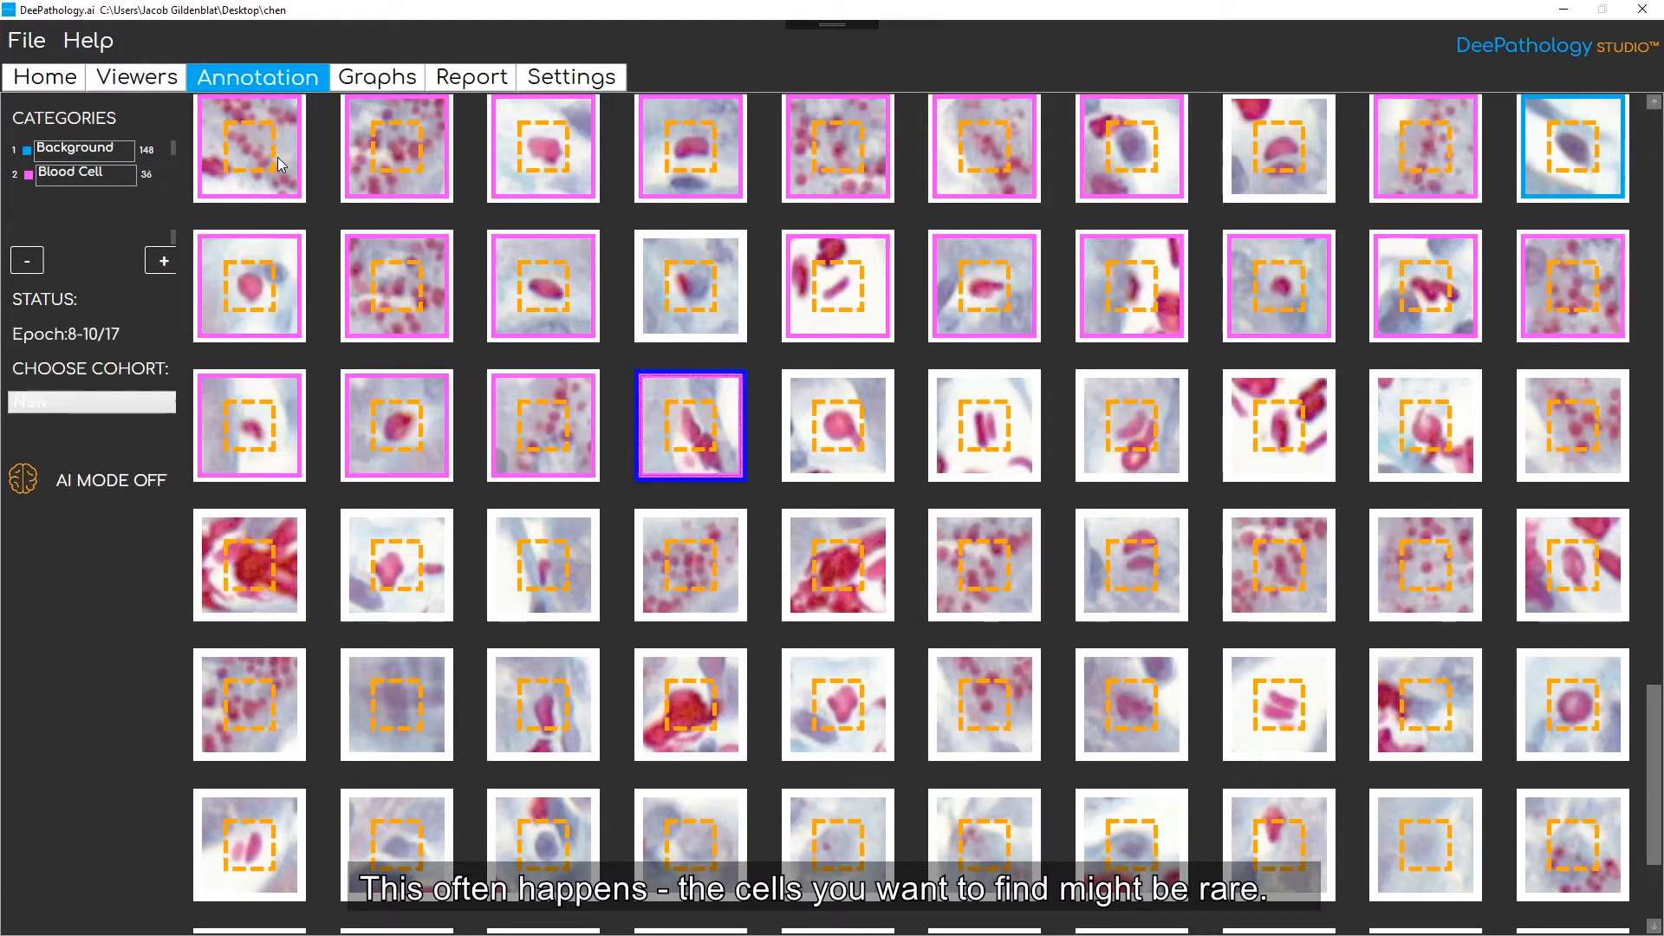
pyautogui.press('2')
pyautogui.press('Right')
pyautogui.press('2')
pyautogui.press('Right')
pyautogui.press('2')
pyautogui.press('Right')
pyautogui.press('Right')
pyautogui.press('2')
pyautogui.press('Right')
pyautogui.press('2')
pyautogui.press('Right')
pyautogui.press('2')
# Step: Label the twenty-third row's crops as Blood Cell, leaving the third and ninth ones unlabelled
pyautogui.press('Down')
pyautogui.press('2')
pyautogui.press('Left')
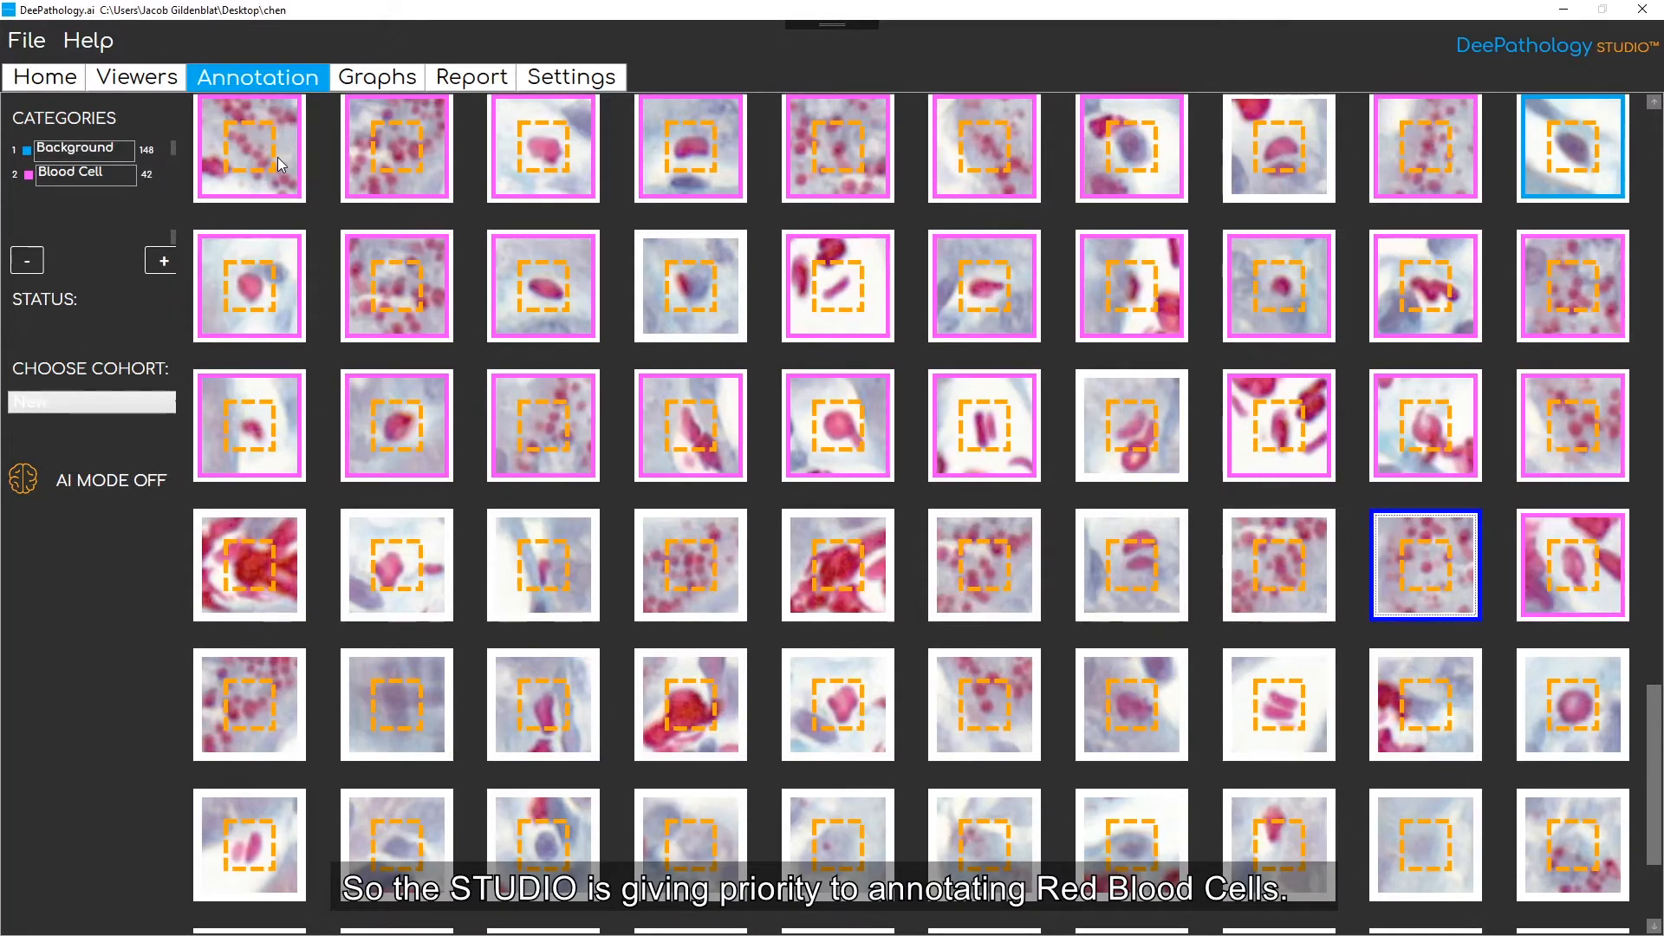
pyautogui.press('Left')
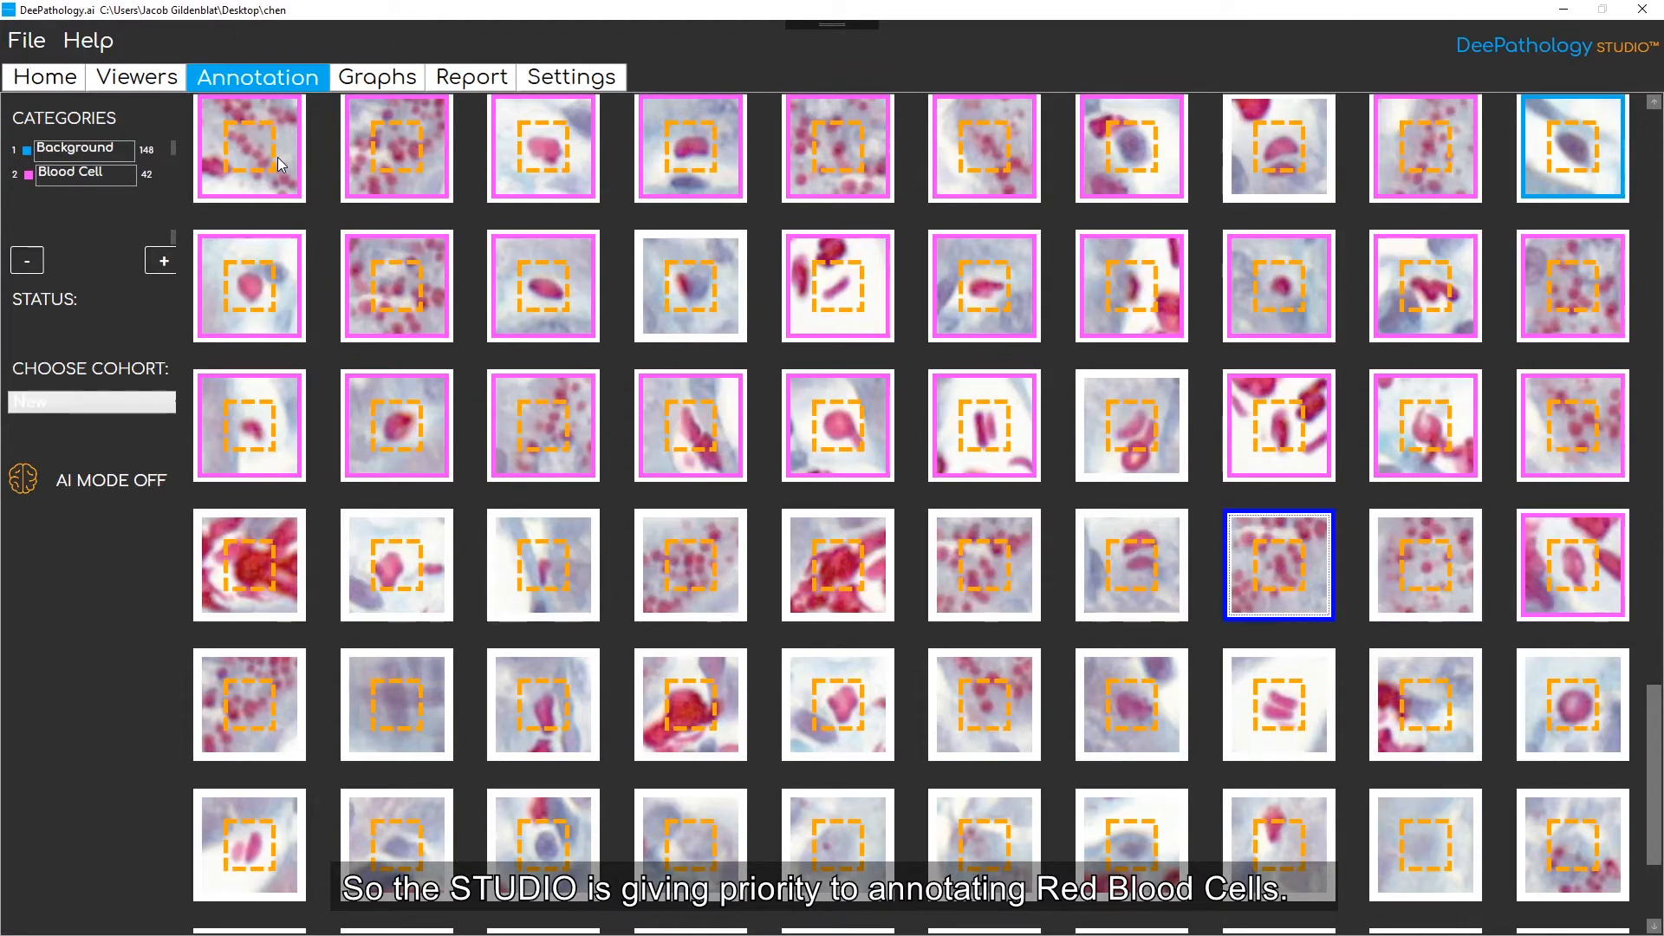
pyautogui.press('2')
pyautogui.press('Left')
pyautogui.press('2')
pyautogui.press('Left')
pyautogui.press('2')
pyautogui.press('Left')
pyautogui.press('2')
pyautogui.press('Left')
pyautogui.press('2')
pyautogui.press('Left')
pyautogui.press('Left')
pyautogui.press('2')
pyautogui.press('Left')
pyautogui.press('2')
# Step: Label the twenty-fourth row's second crop as Background and all its other crops as Blood Cell
pyautogui.press('Down')
pyautogui.press('2')
pyautogui.press('Right')
pyautogui.press('1')
pyautogui.press('Right')
pyautogui.press('2')
pyautogui.press('Right')
pyautogui.press('2')
pyautogui.press('Right')
pyautogui.press('2')
pyautogui.press('Right')
pyautogui.press('2')
pyautogui.press('Right')
pyautogui.press('2')
pyautogui.press('Right')
pyautogui.press('2')
pyautogui.press('Right')
pyautogui.press('2')
pyautogui.press('Right')
pyautogui.press('2')
# Step: Label the twenty-fifth row's first and eighth crops as Blood Cell and the others as Background, leaving the fourth one unlabelled
pyautogui.press('Down')
pyautogui.press('1')
pyautogui.press('Left')
pyautogui.press('1')
pyautogui.press('Left')
pyautogui.press('2')
pyautogui.press('Left')
pyautogui.press('1')
pyautogui.press('Left')
pyautogui.press('1')
pyautogui.press('Left')
pyautogui.press('1')
pyautogui.press('Left')
pyautogui.press('Left')
pyautogui.press('1')
pyautogui.press('Left')
pyautogui.press('1')
pyautogui.press('Left')
pyautogui.press('2')
# Step: Label the twenty-sixth row's seventh and eighth crops as Blood Cell and the others as Background, leaving the tenth one unlabelled
pyautogui.press('Down')
pyautogui.press('1')
pyautogui.press('Right')
pyautogui.press('1')
pyautogui.press('Right')
pyautogui.press('1')
pyautogui.press('Right')
pyautogui.press('1')
pyautogui.press('Right')
pyautogui.press('1')
pyautogui.press('Right')
pyautogui.press('1')
pyautogui.press('Right')
pyautogui.press('2')
pyautogui.press('Right')
pyautogui.press('2')
pyautogui.press('Right')
pyautogui.press('2')
pyautogui.press('Right')
pyautogui.press('Left')
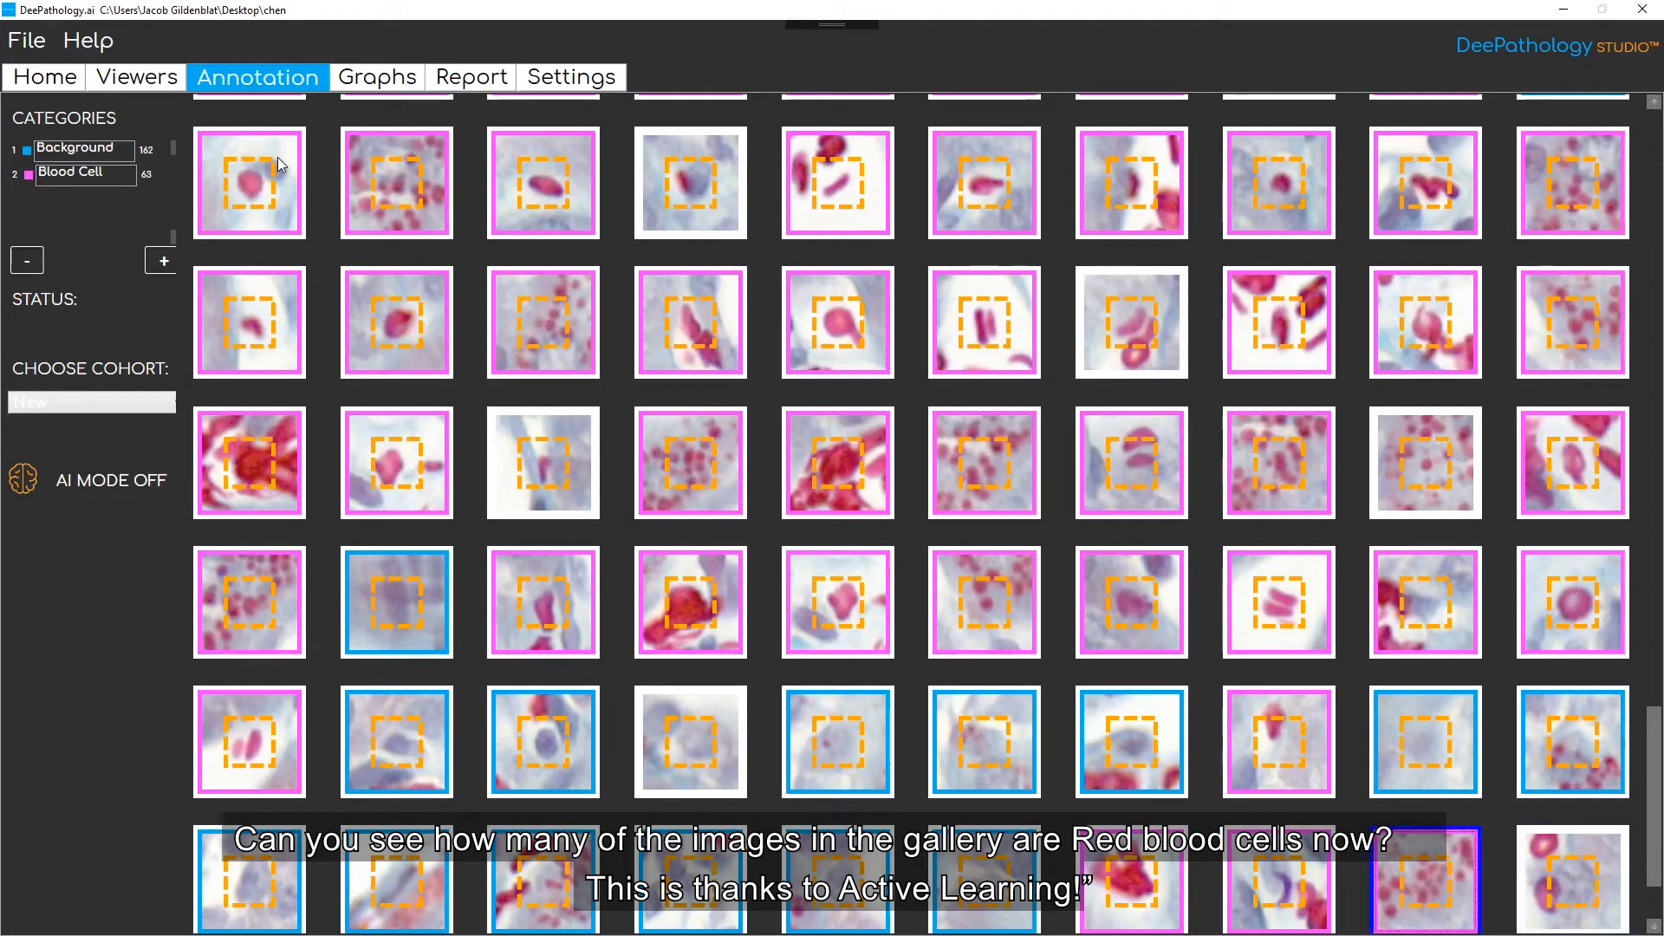
pyautogui.press('Right')
# Step: Label the twenty-seventh row's first, second, third, sixth and tenth crops as Blood Cell and the others as Background
pyautogui.press('Down')
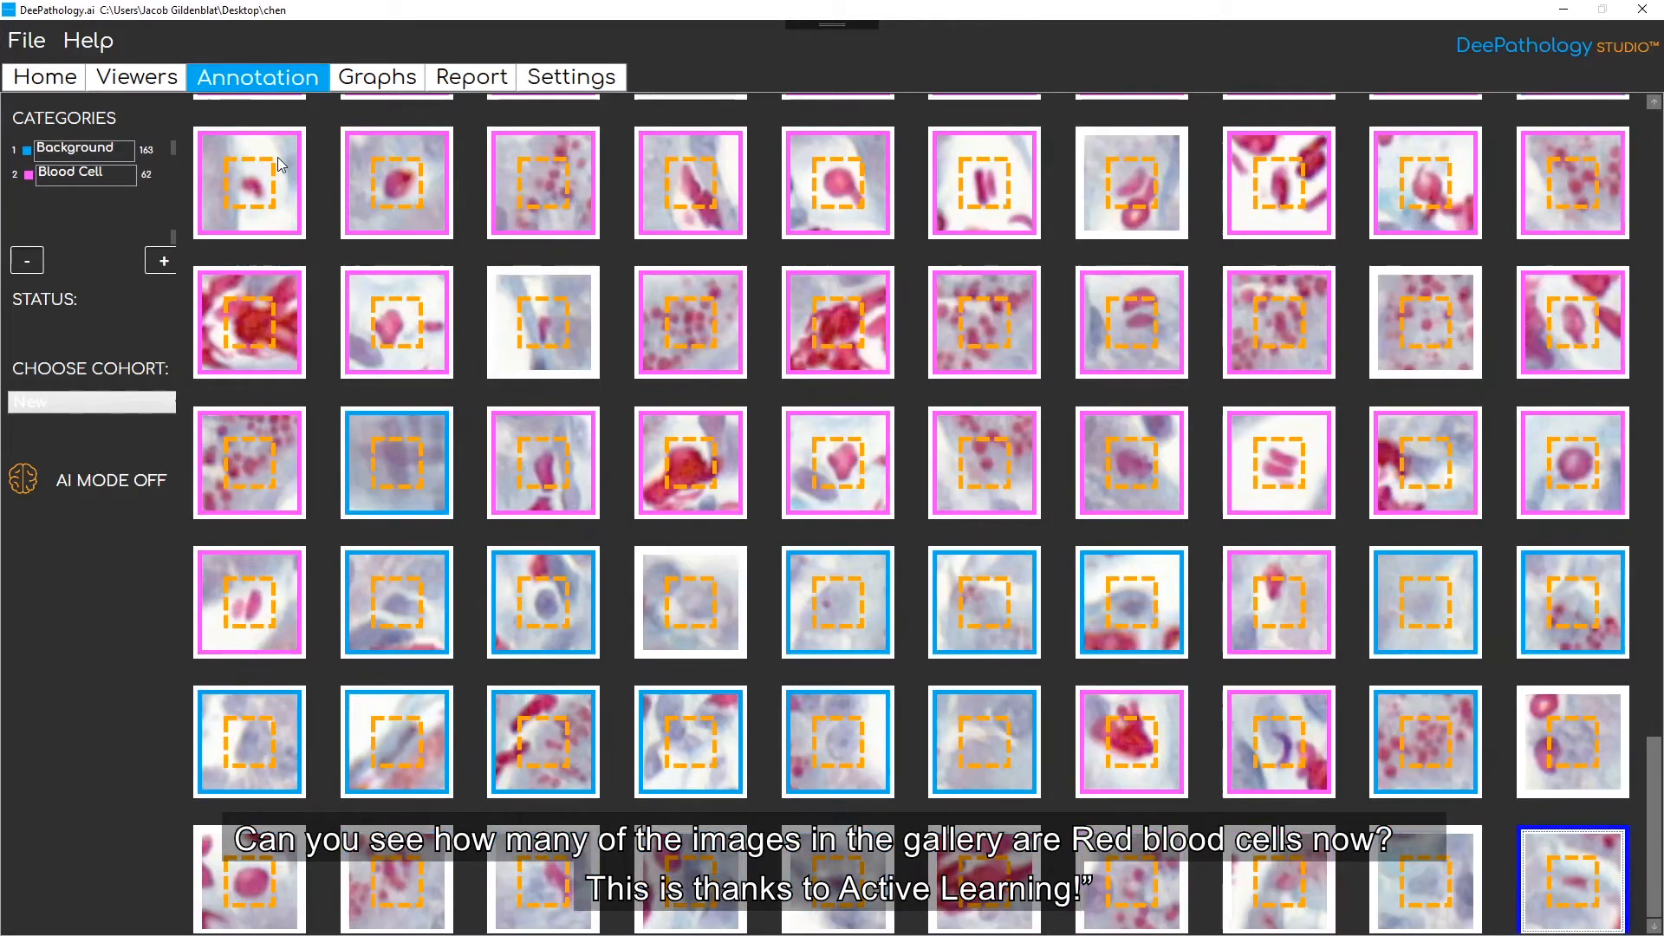
pyautogui.press('2')
pyautogui.press('Left')
pyautogui.press('1')
pyautogui.press('Left')
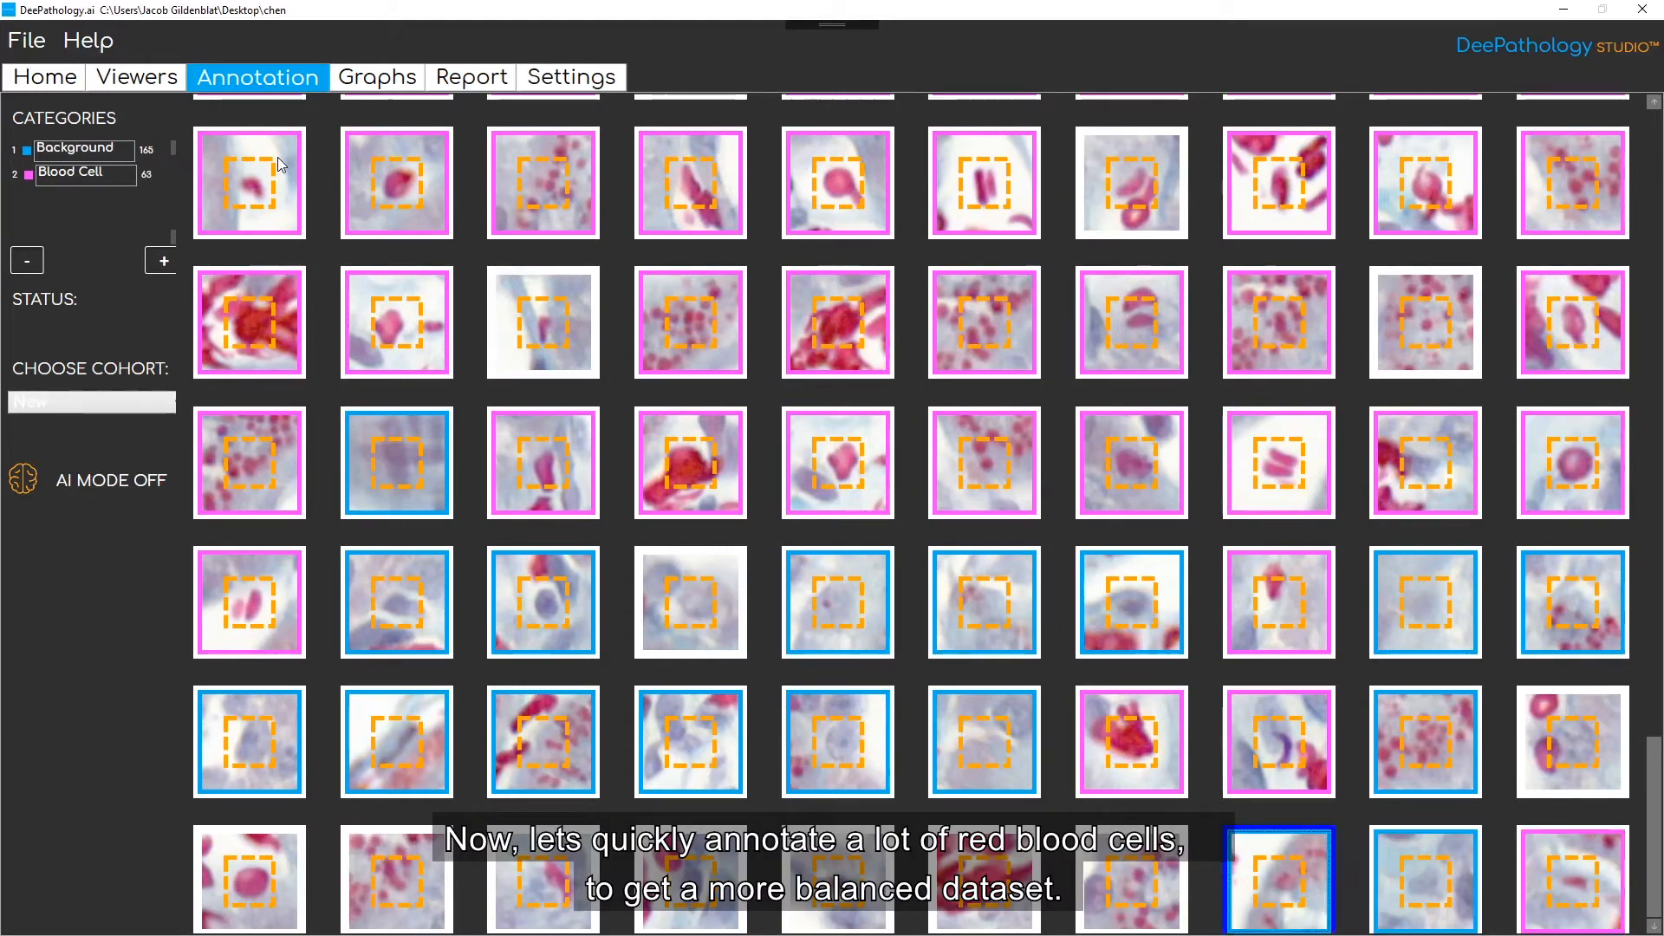
pyautogui.press('1')
pyautogui.press('Left')
pyautogui.press('1')
pyautogui.press('Left')
pyautogui.press('2')
pyautogui.press('Left')
pyautogui.press('1')
pyautogui.press('Left')
pyautogui.press('1')
pyautogui.press('Left')
pyautogui.press('Left')
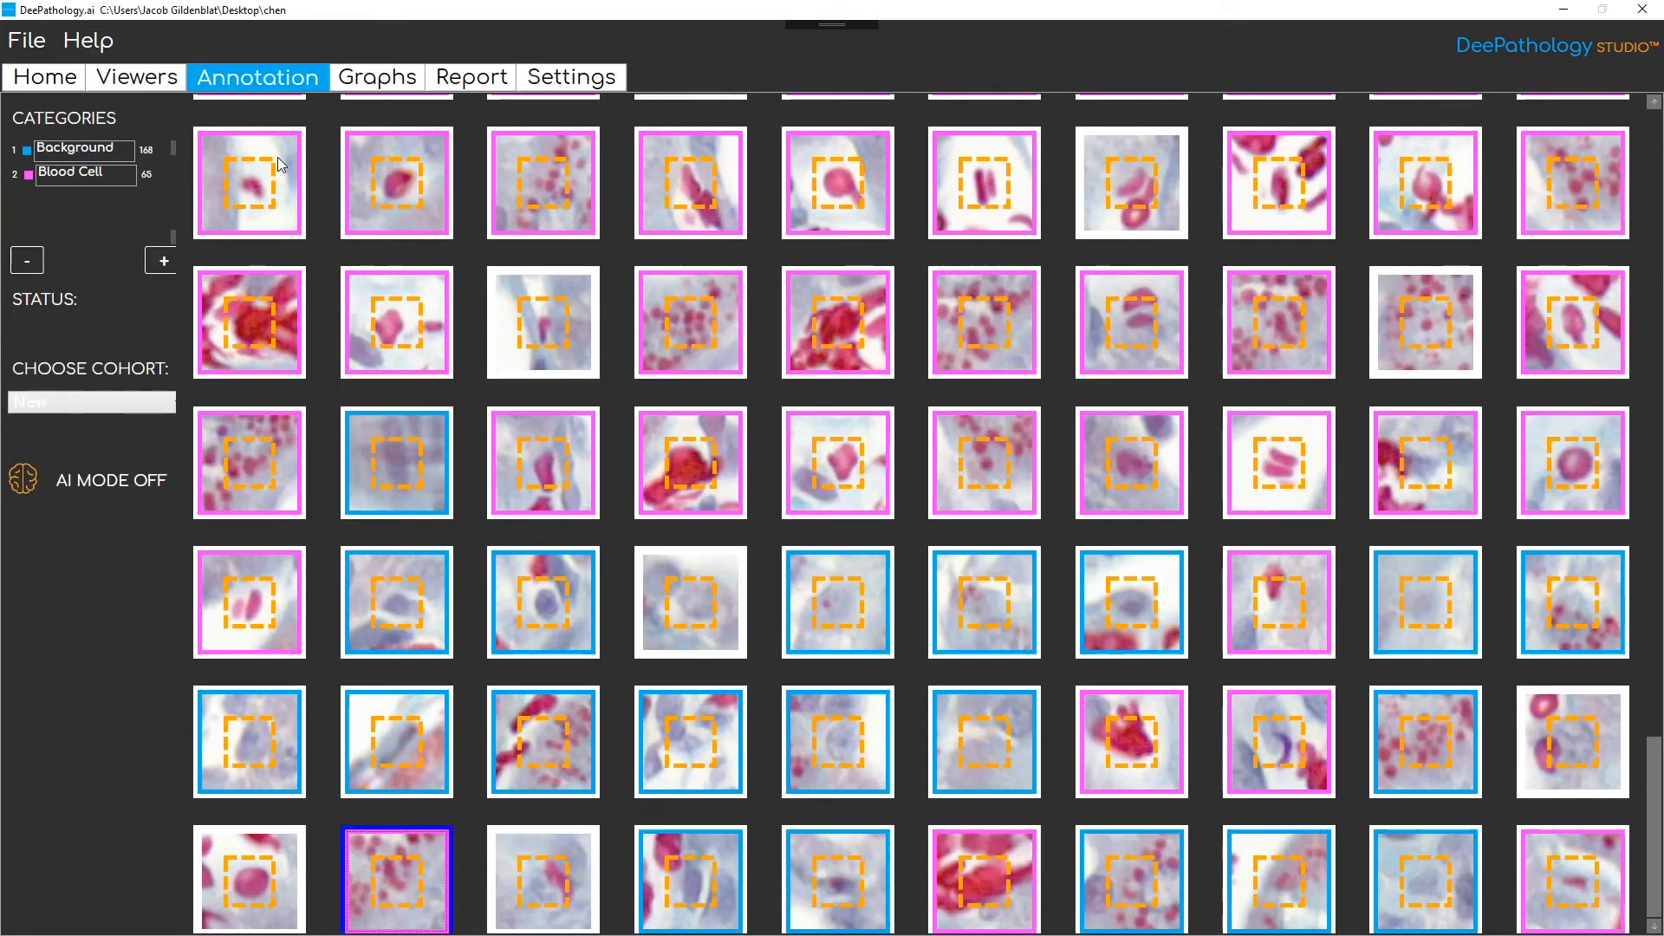
pyautogui.press('Right')
pyautogui.press('2')
pyautogui.press('2')
pyautogui.press('Left')
pyautogui.press('Left')
pyautogui.press('2')
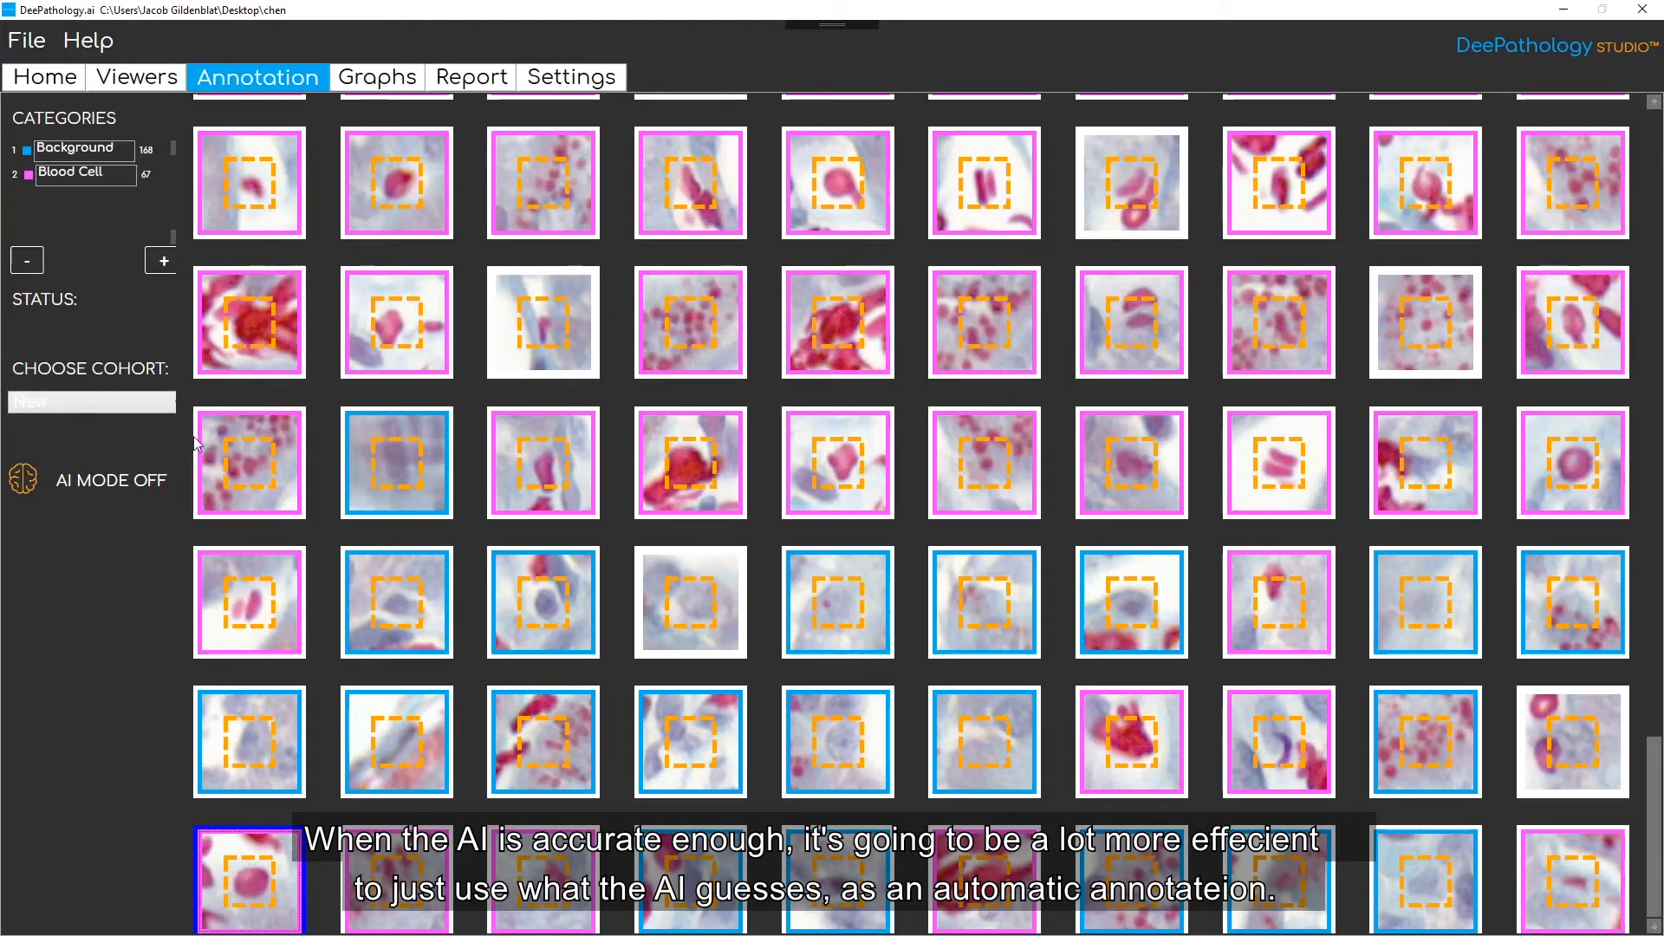
# Step: Turn on AI mode and load new gallery rows with automatically assigned labels
pyautogui.click(145, 487)
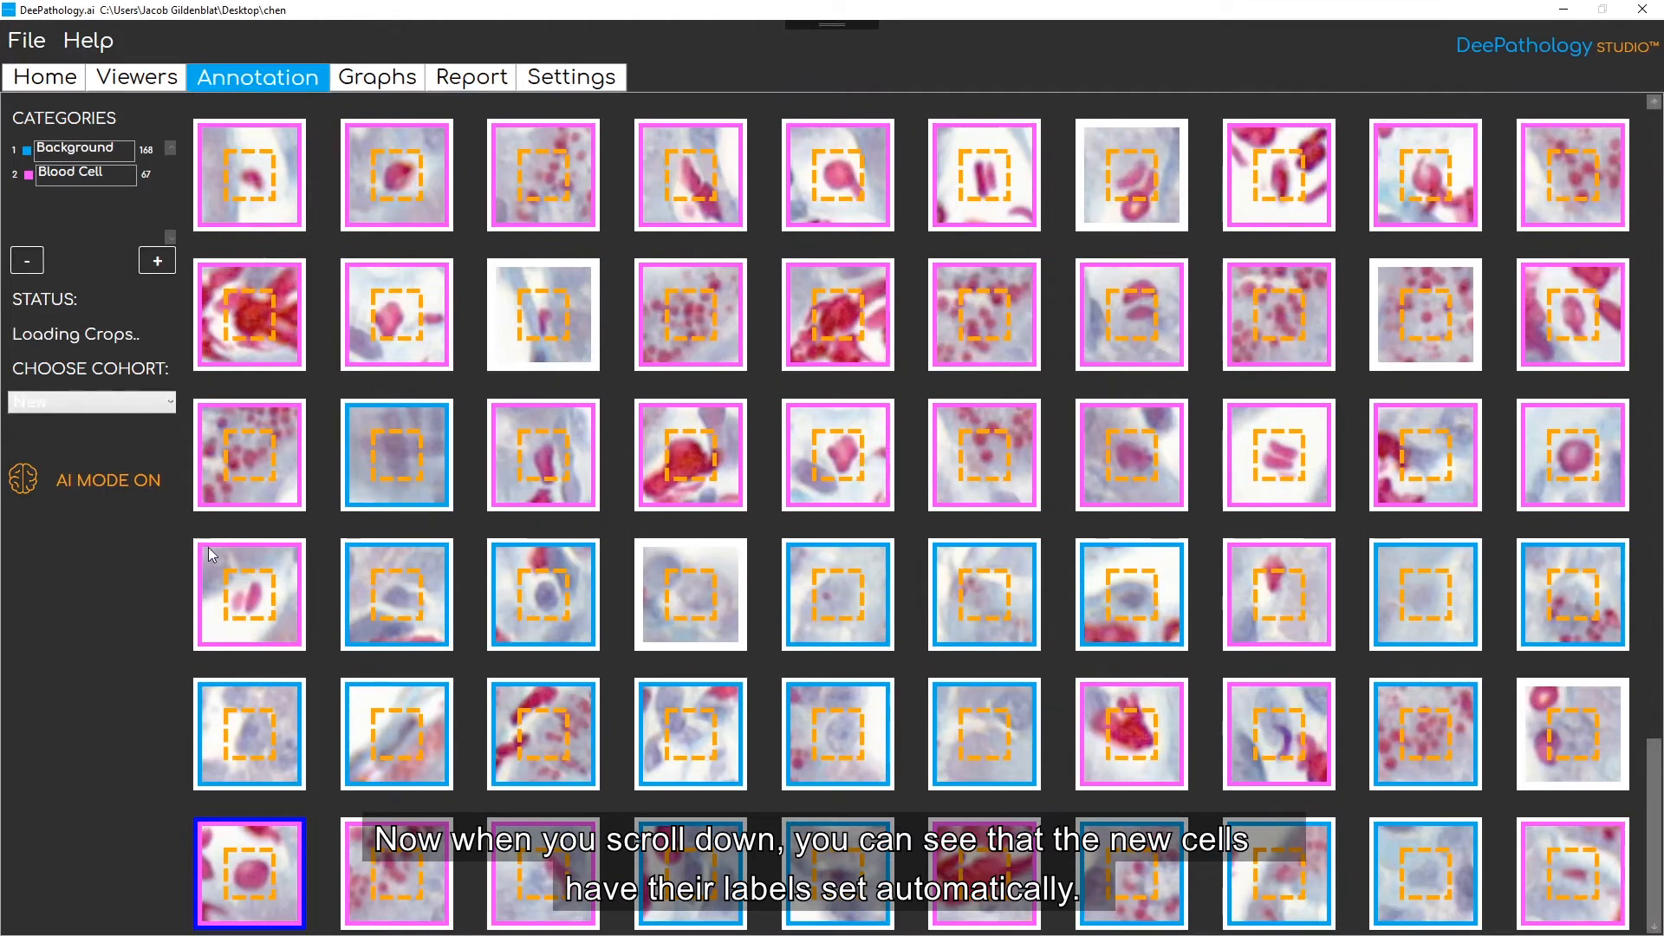
pyautogui.scroll(-1, 250, 550)
pyautogui.scroll(-3, 249, 550)
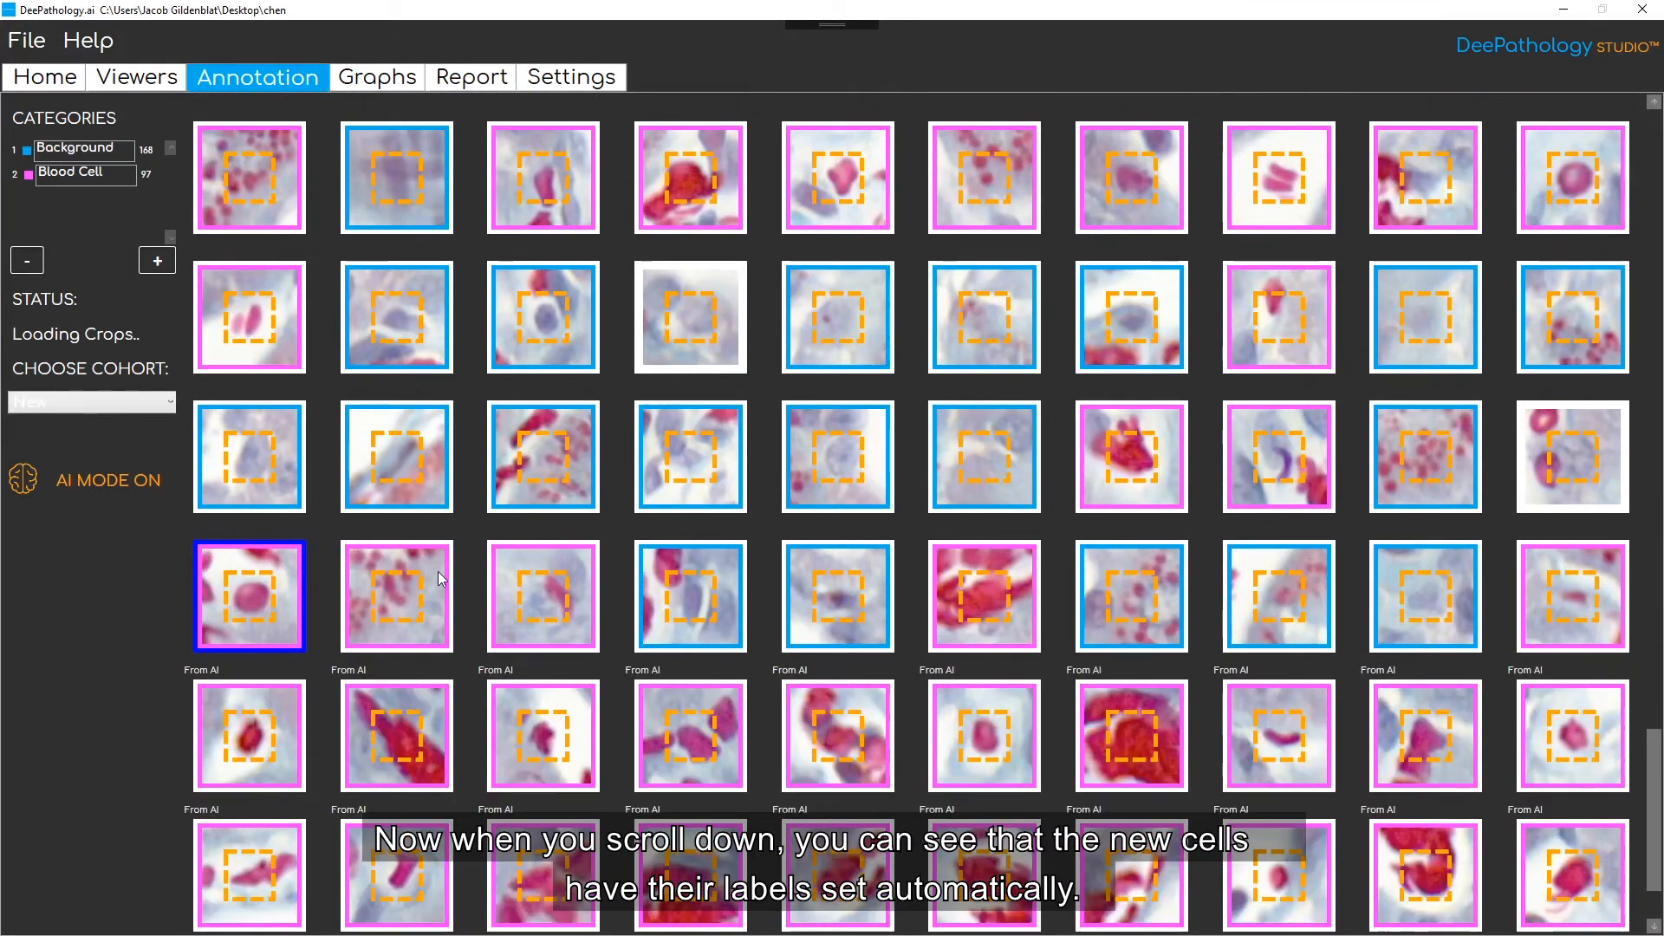
pyautogui.scroll(-1, 440, 579)
pyautogui.scroll(-4, 440, 579)
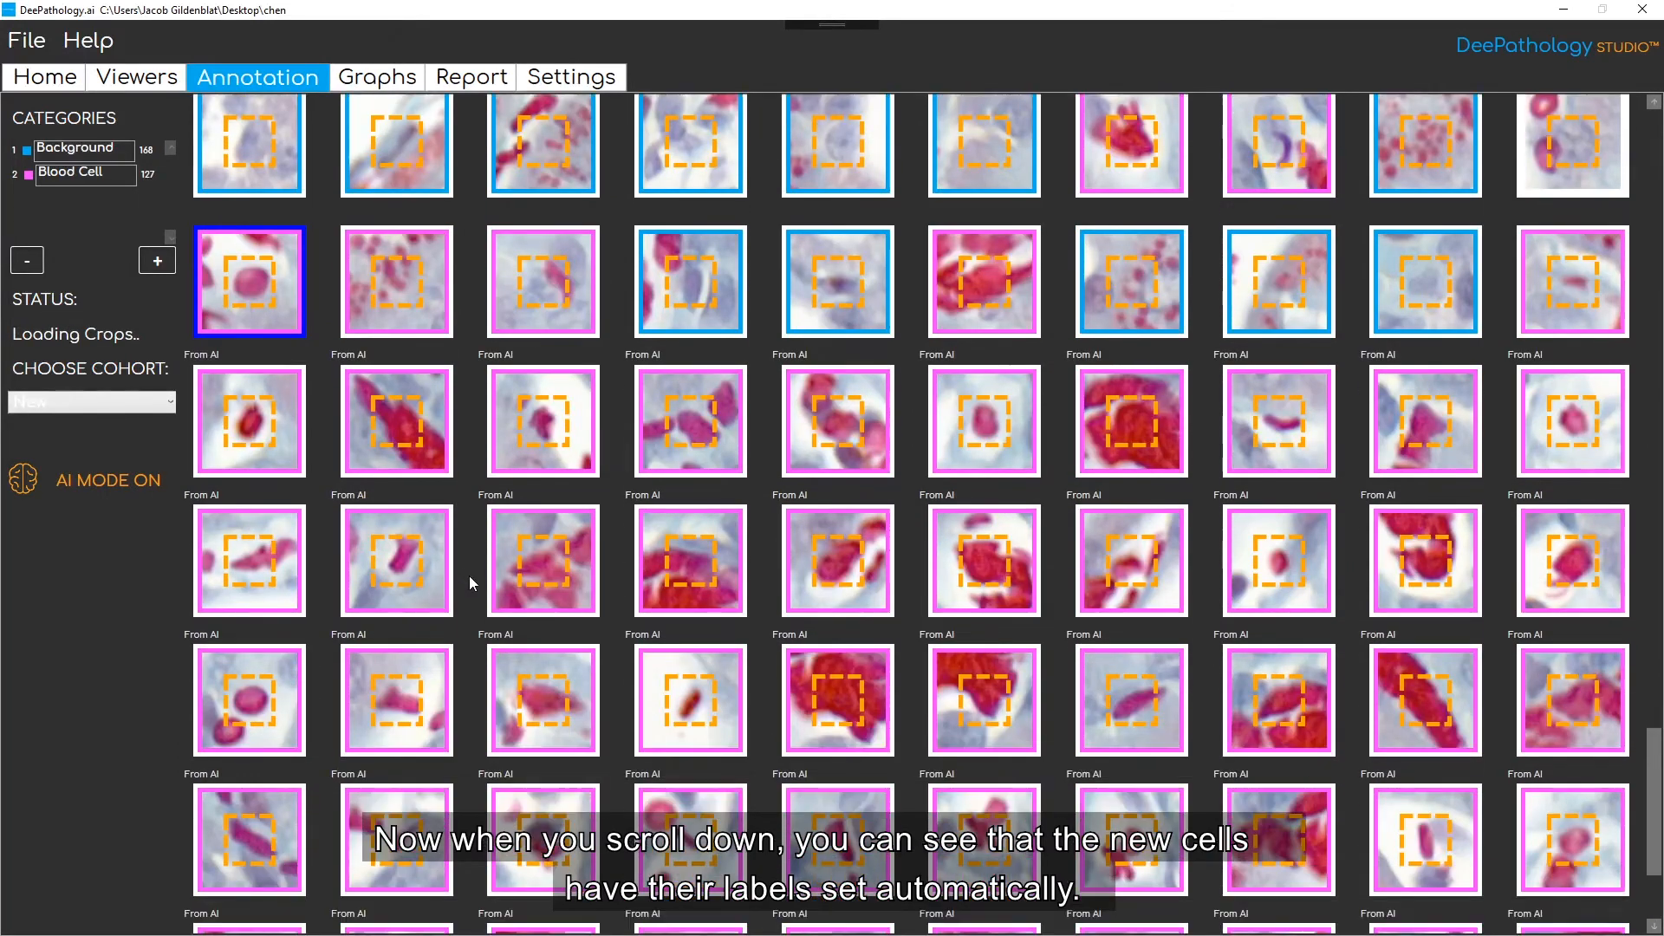
# Step: Correct the label of the tenth crop in the sixth AI-labelled row to Background, and load further AI-labelled crops
pyautogui.scroll(-3, 648, 612)
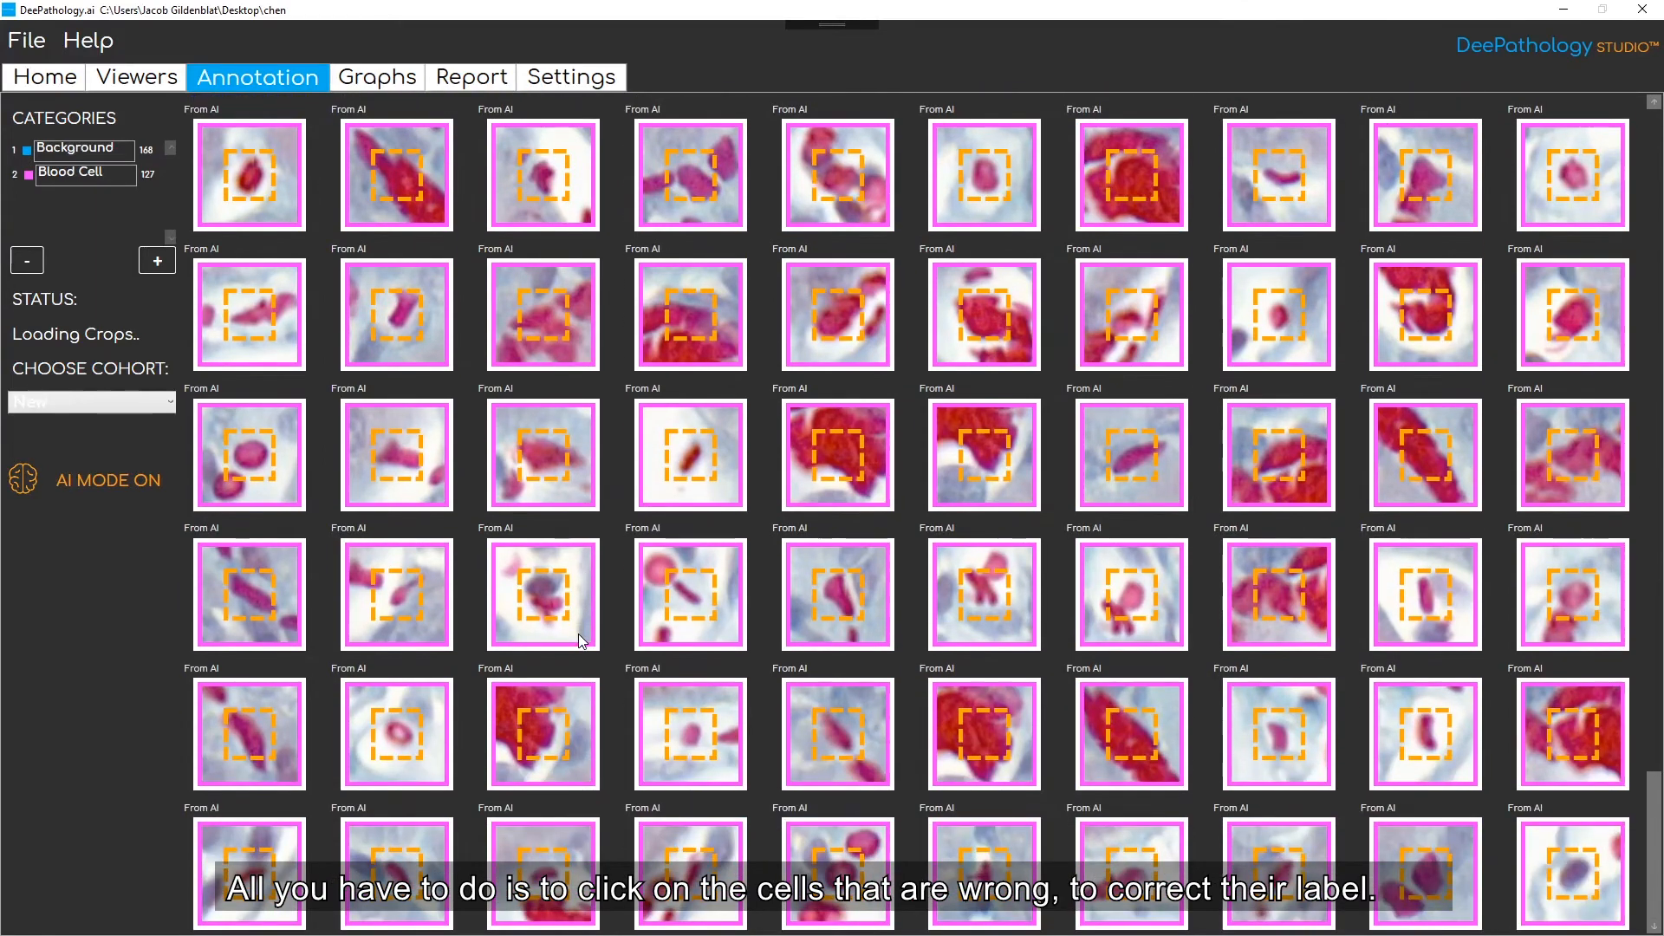
pyautogui.scroll(-2, 650, 612)
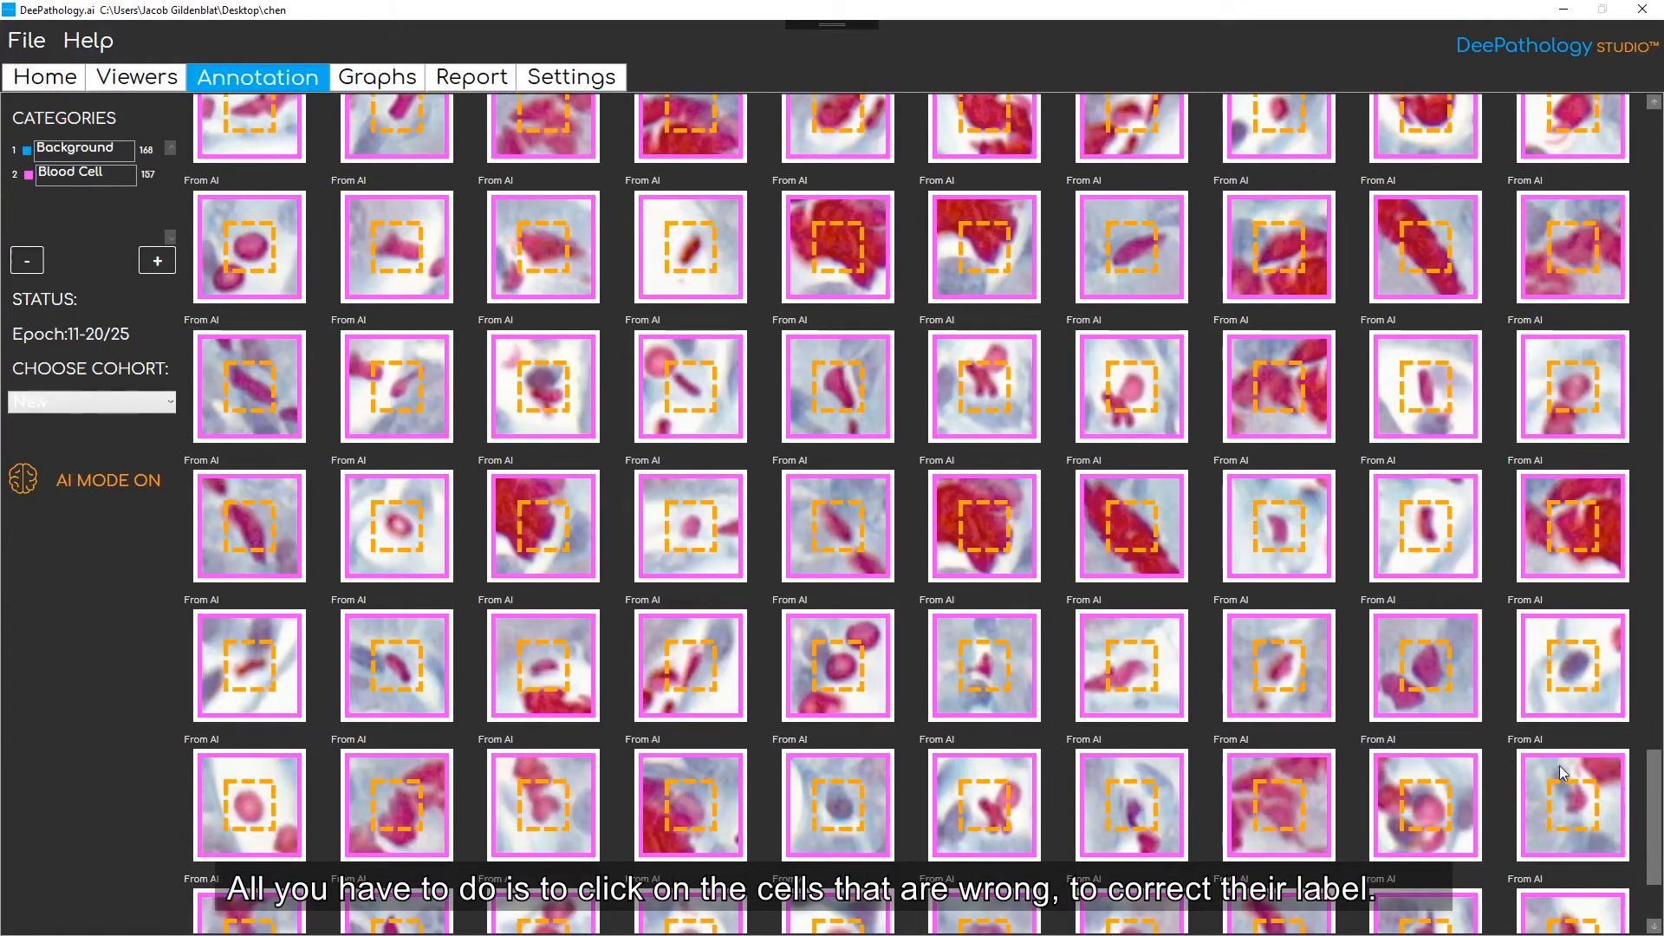
pyautogui.click(1604, 695)
pyautogui.scroll(-2, 1583, 687)
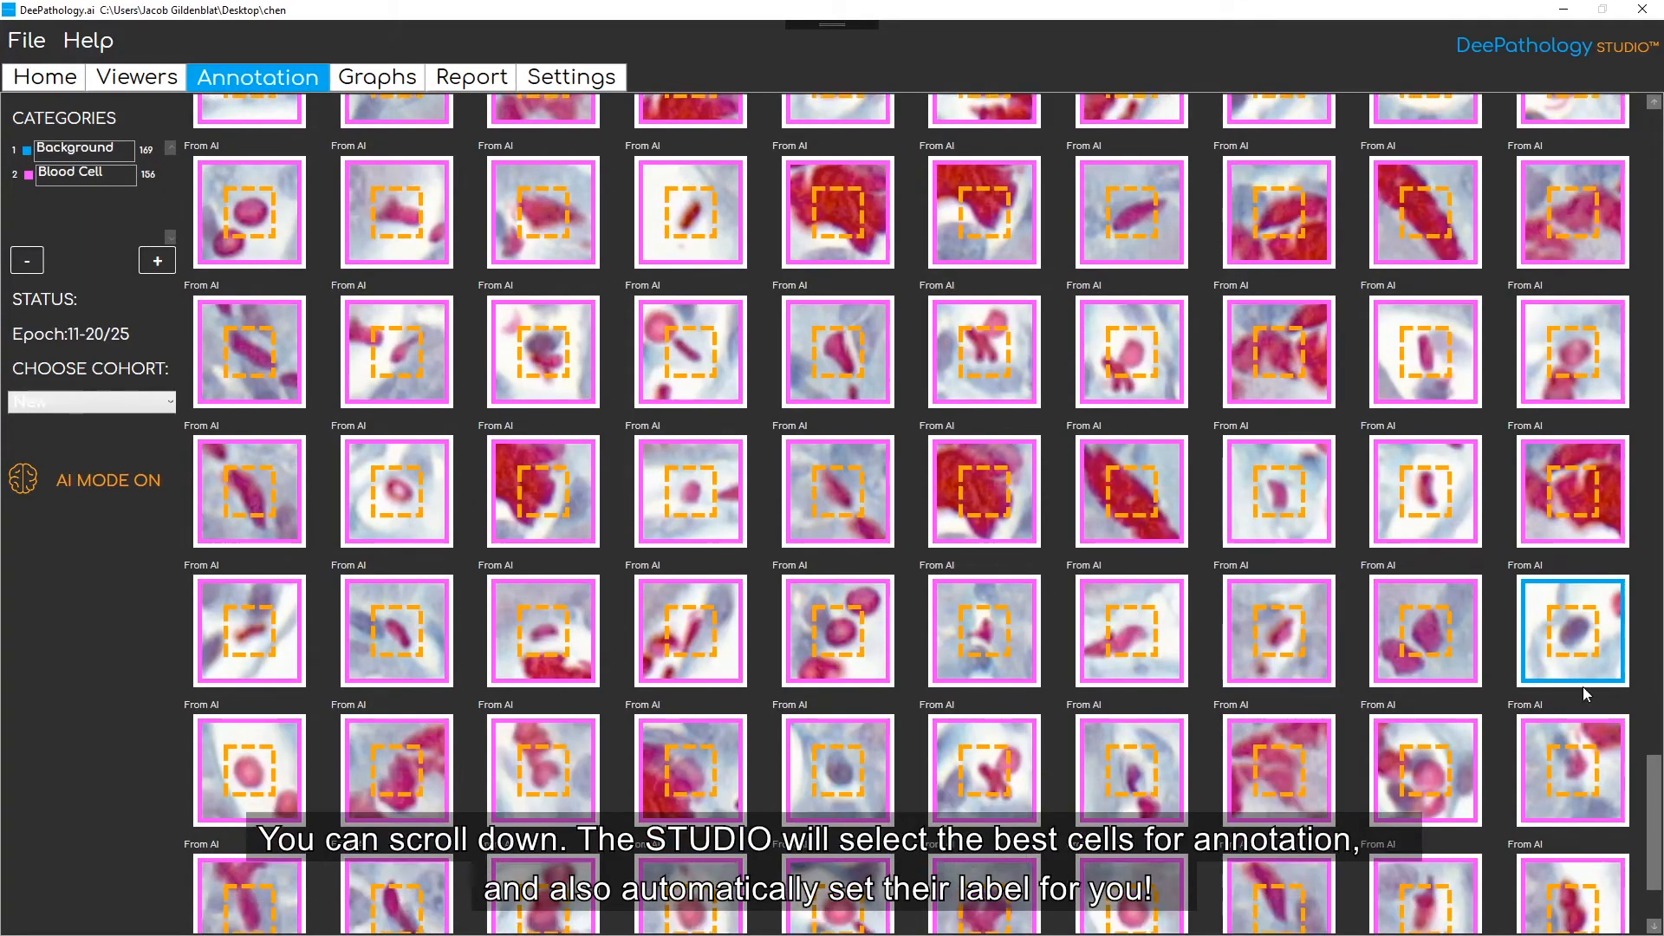
pyautogui.scroll(-4, 1544, 695)
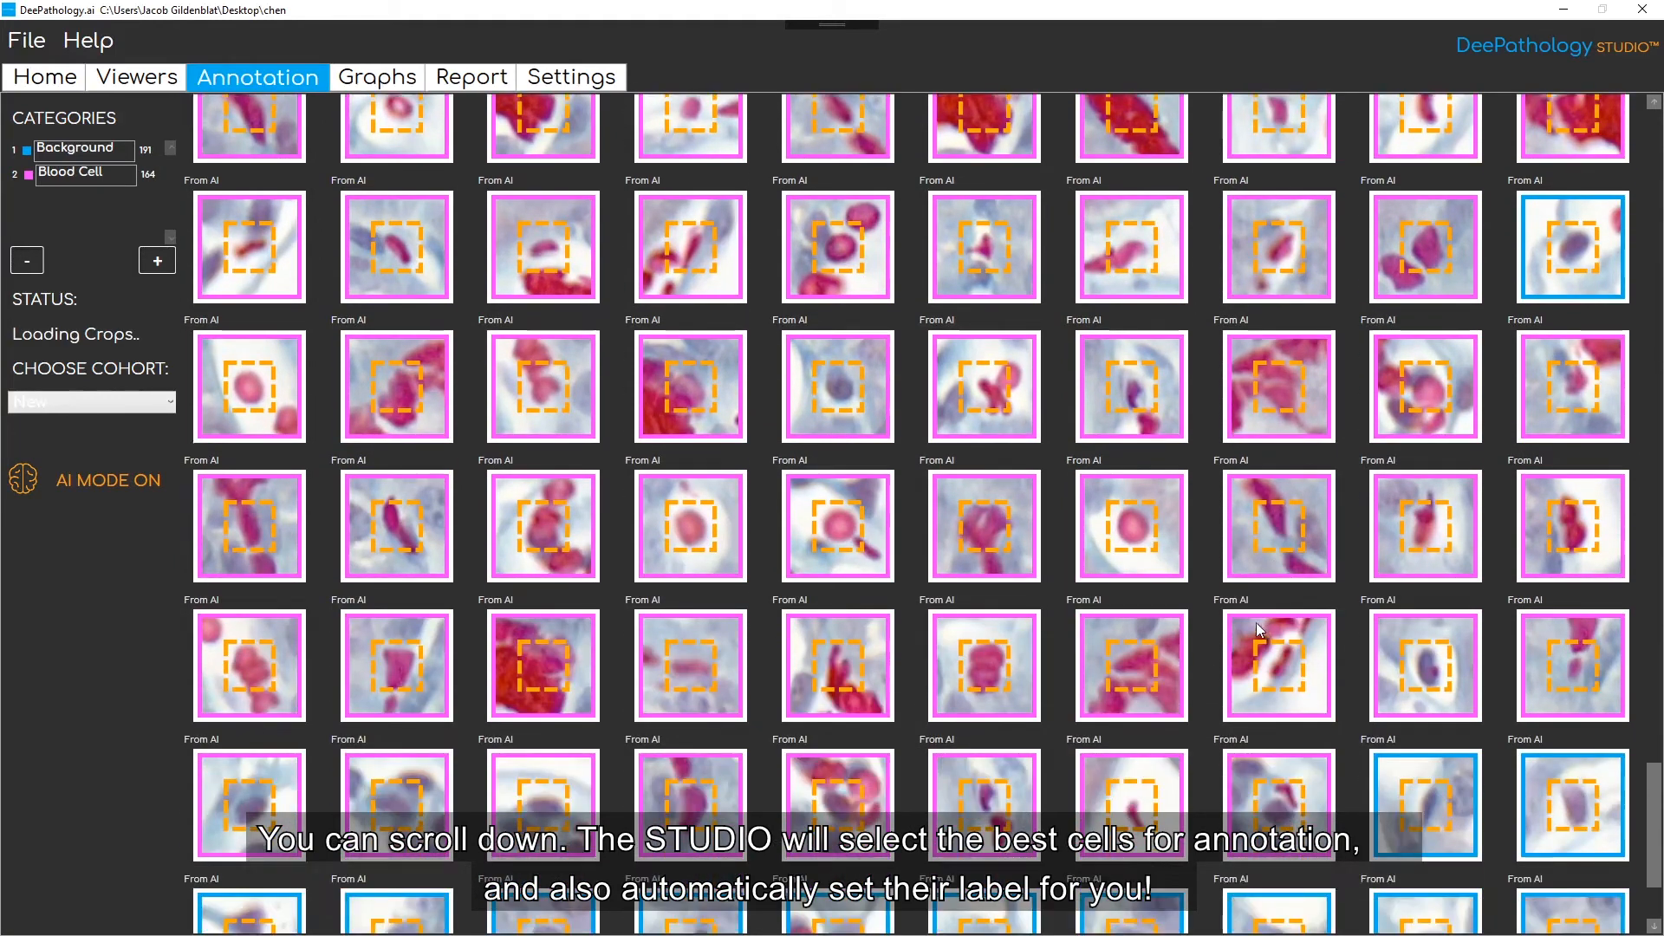
pyautogui.scroll(-2, 1204, 628)
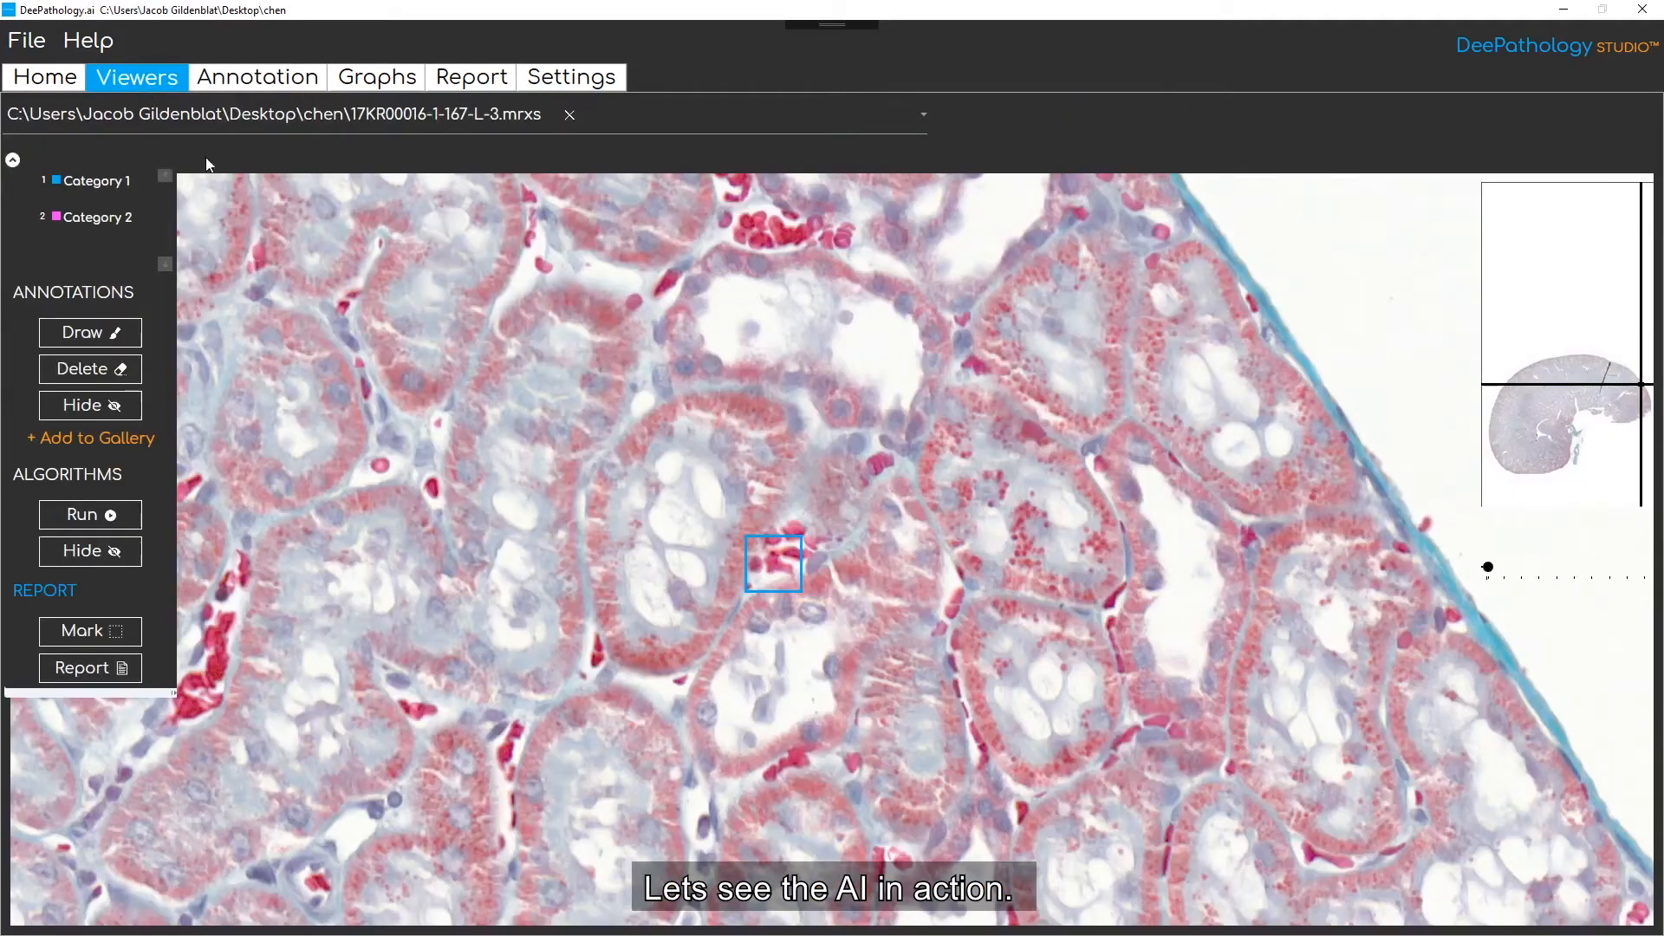
# Step: Run the algorithm on a close-up field of view inside the tissue of slide 17KR00016-1-167-L-3.mrxs
pyautogui.scroll(-4, 682, 510)
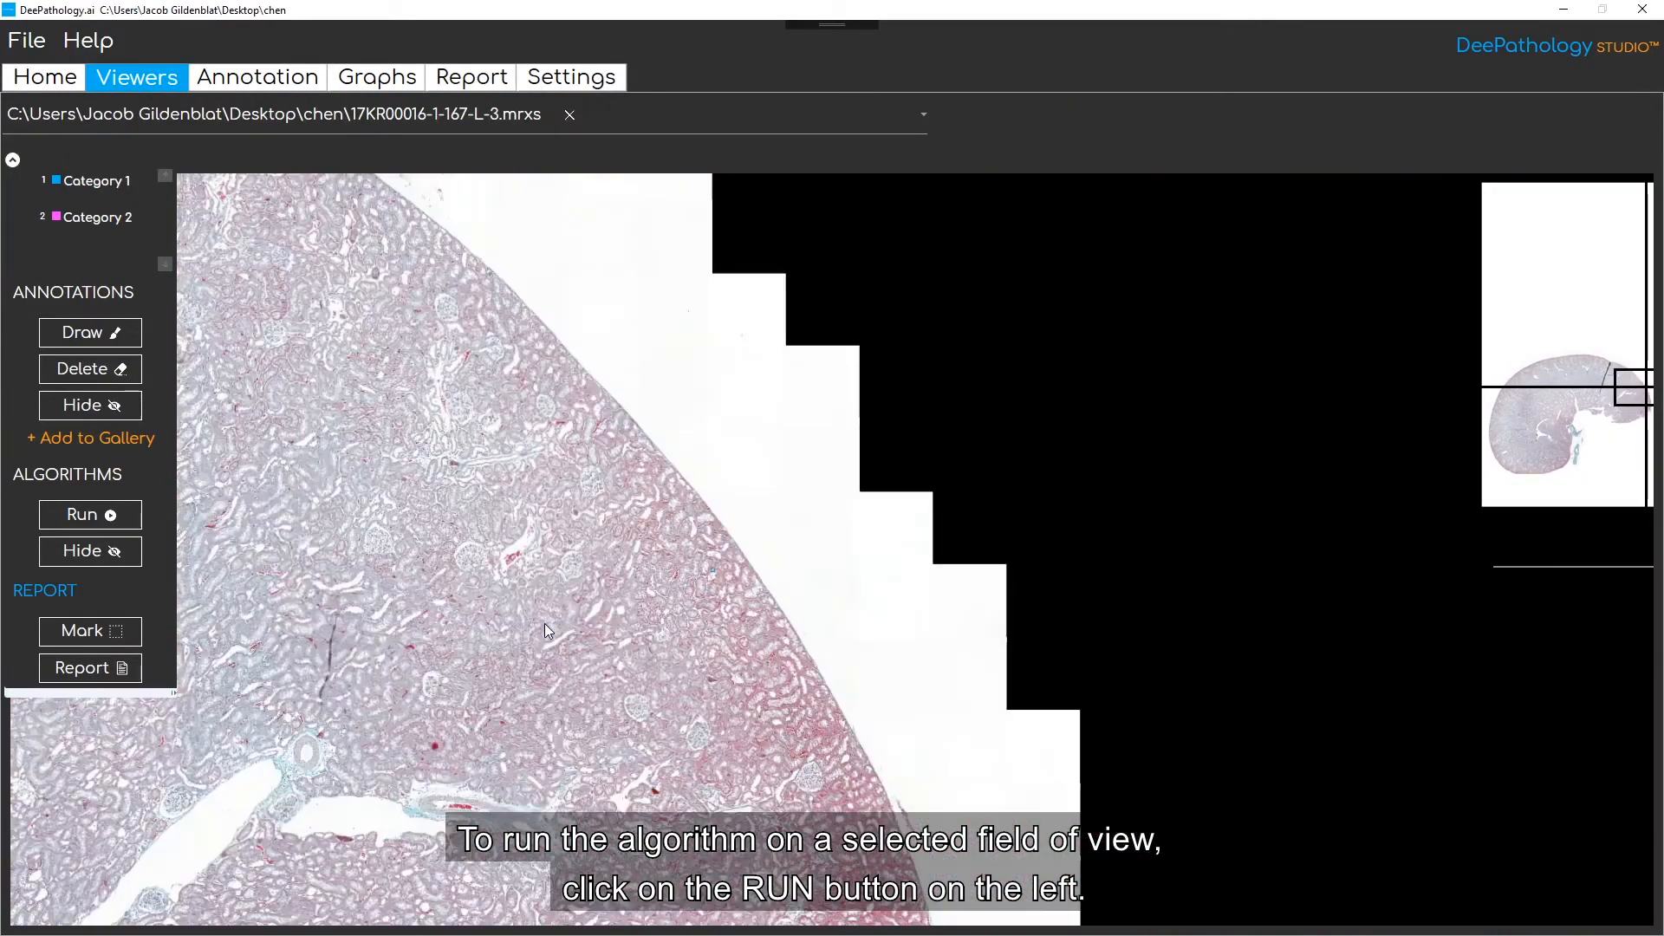
pyautogui.moveTo(544, 622); pyautogui.dragTo(934, 548)
pyautogui.scroll(-1, 789, 557)
pyautogui.scroll(6, 606, 598)
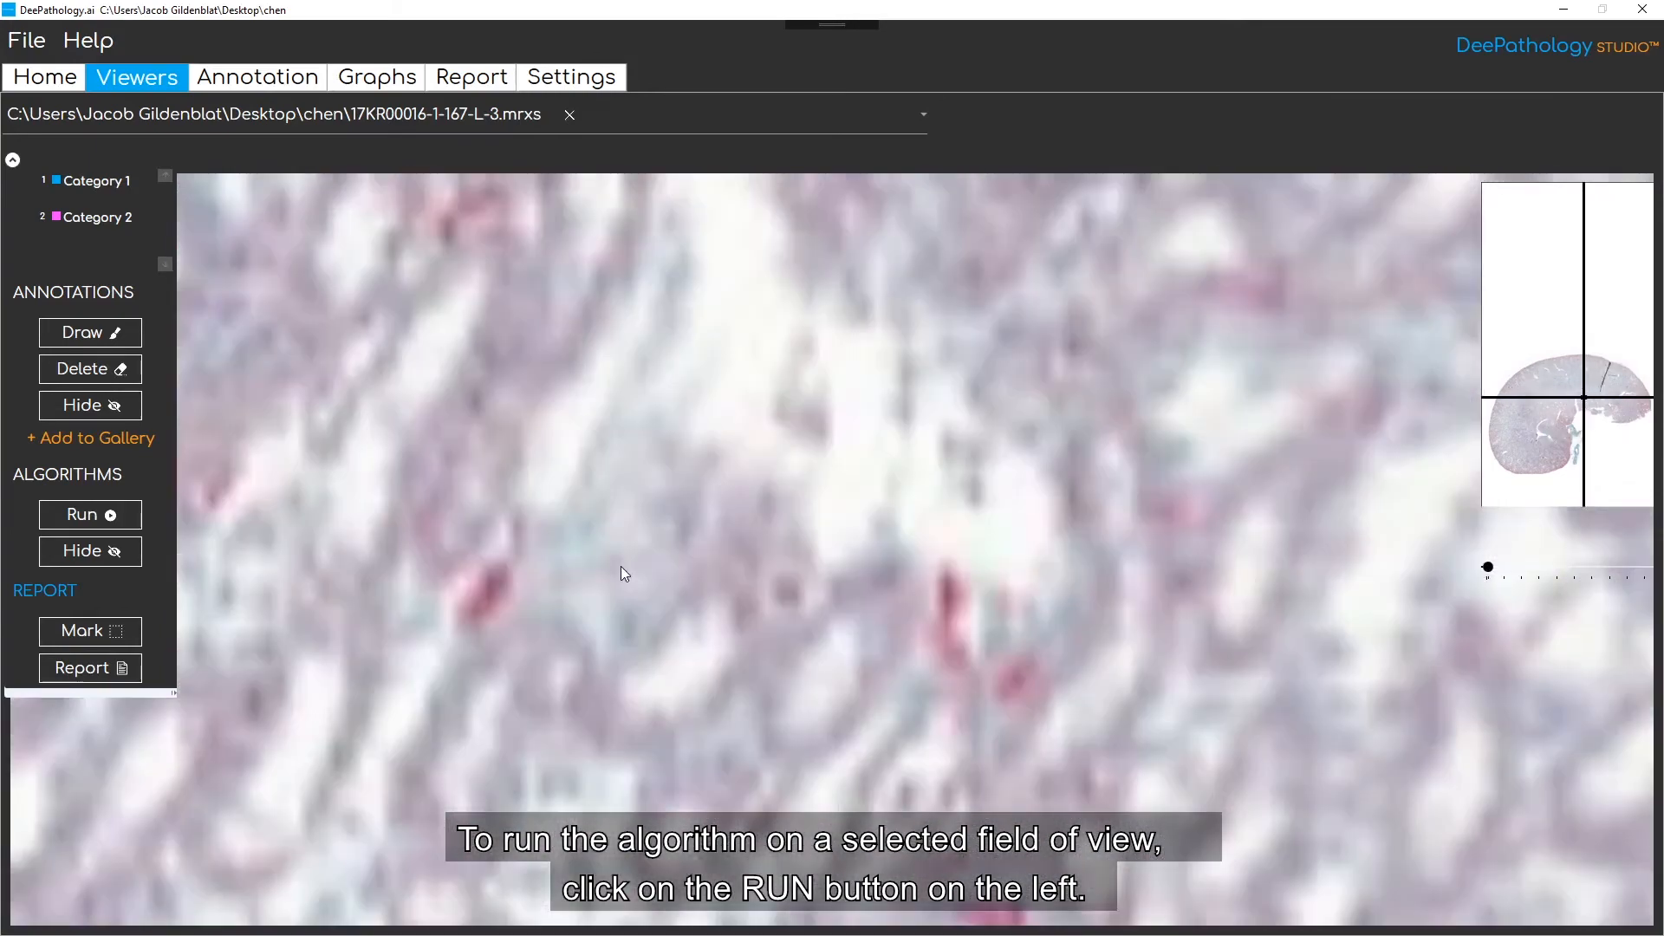
pyautogui.click(50, 511)
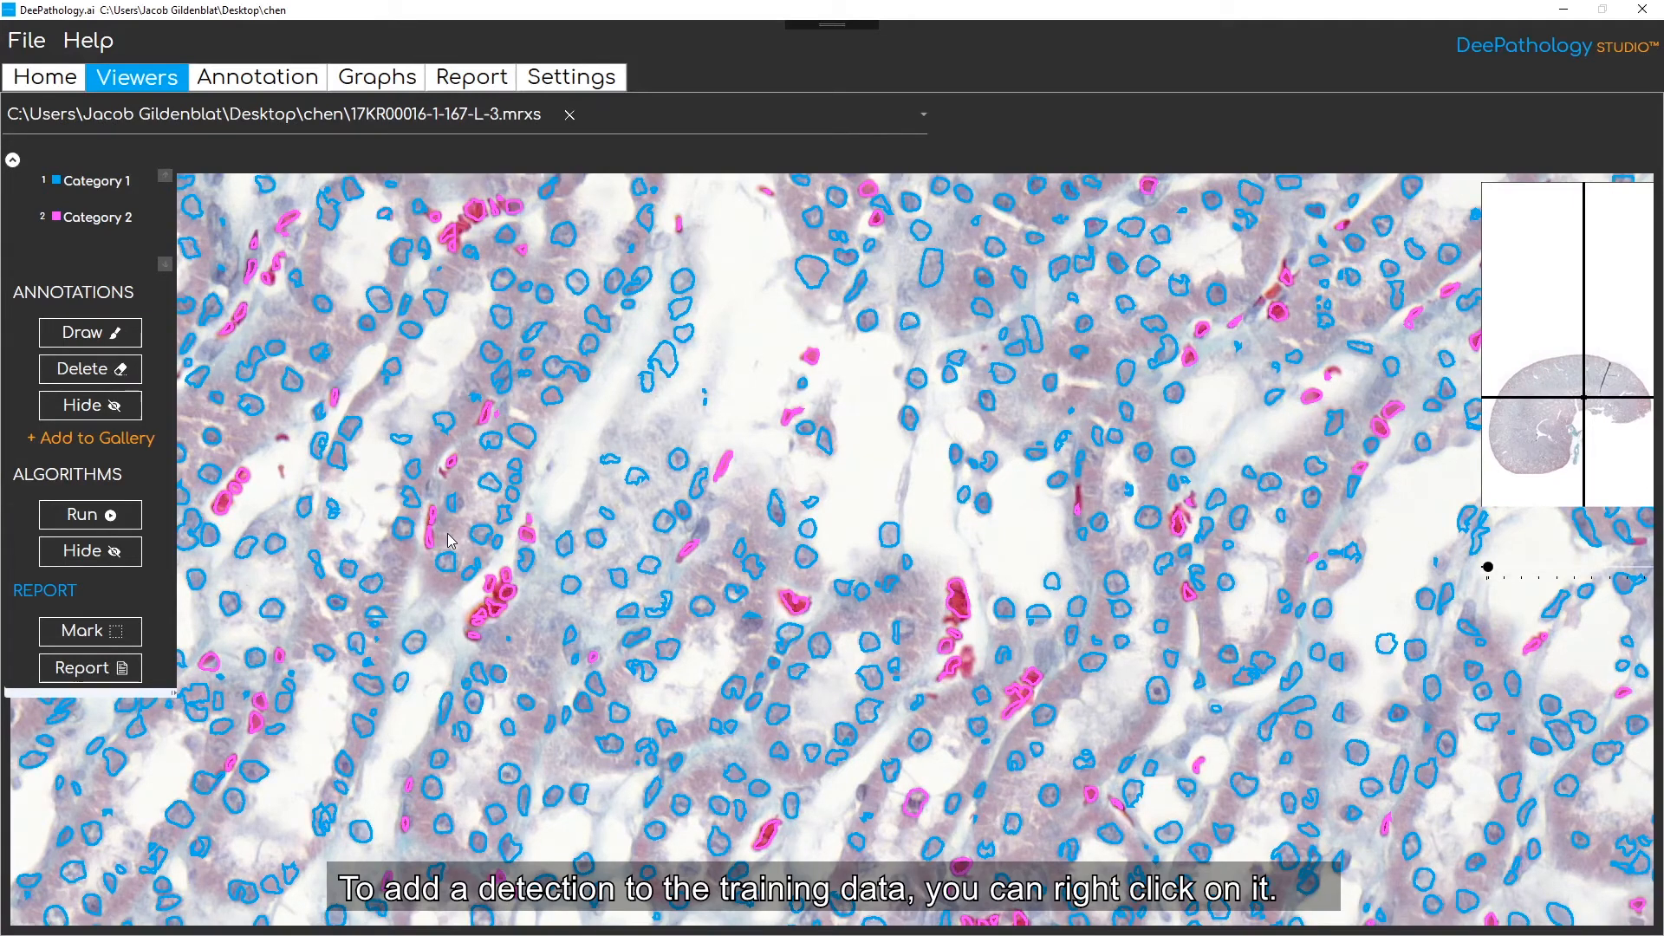
# Step: Add three Category 1 detections and two Category 2 detections around the central white area to the training data
pyautogui.rightClick(668, 362)
pyautogui.rightClick(811, 273)
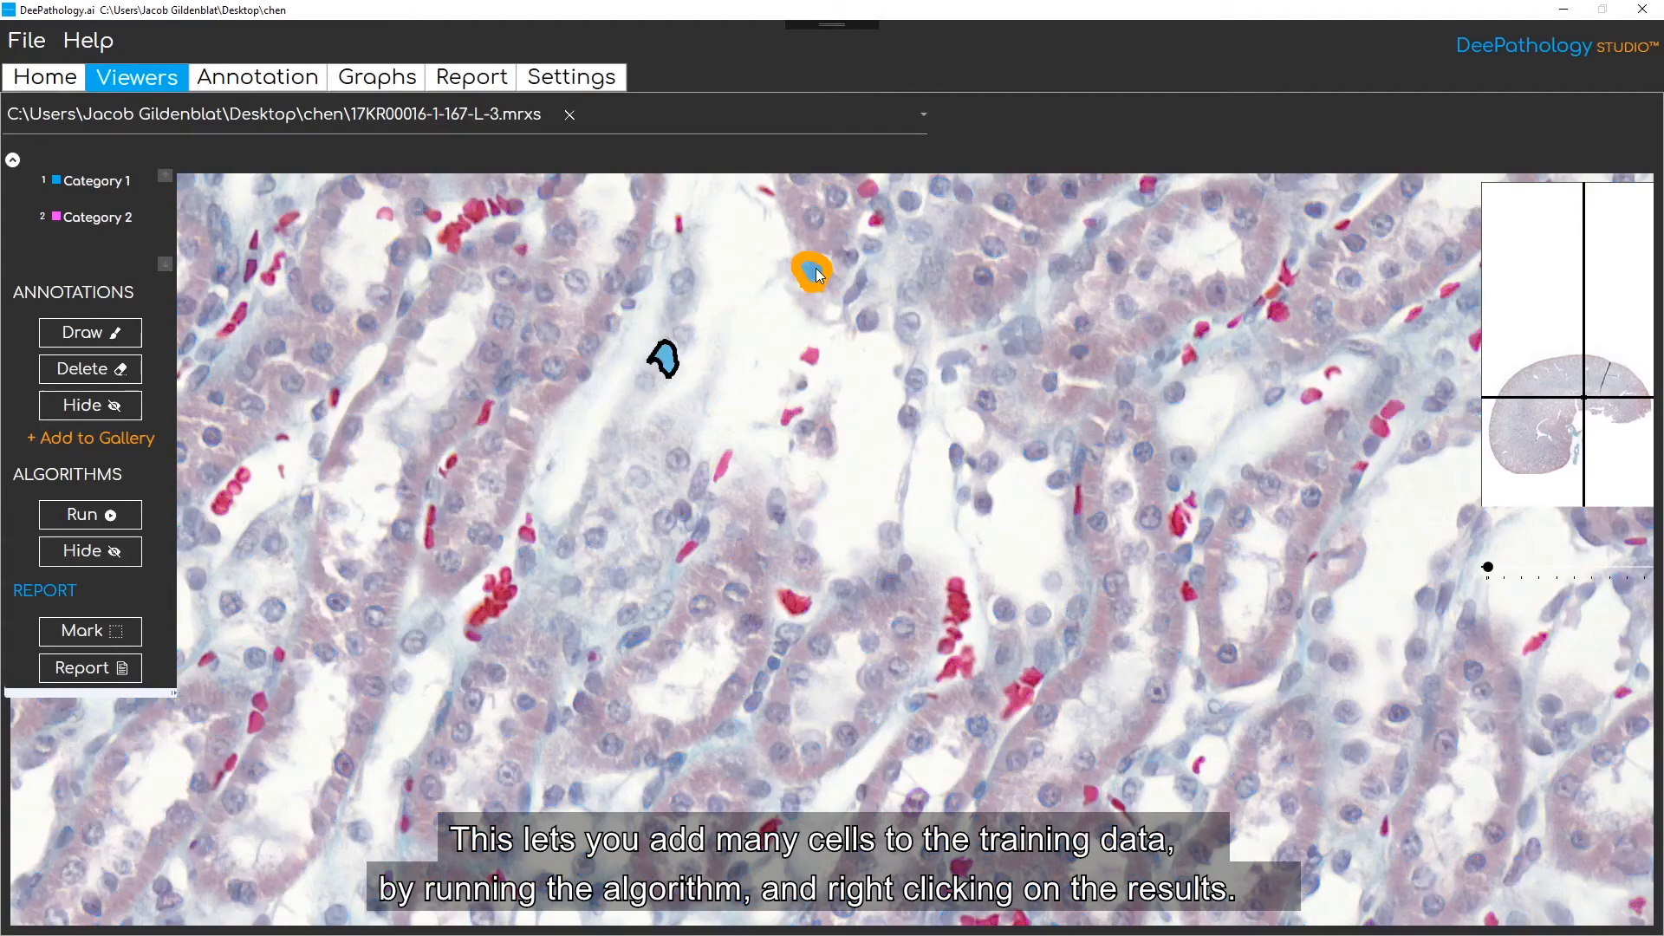
pyautogui.rightClick(866, 321)
pyautogui.rightClick(793, 602)
pyautogui.rightClick(967, 609)
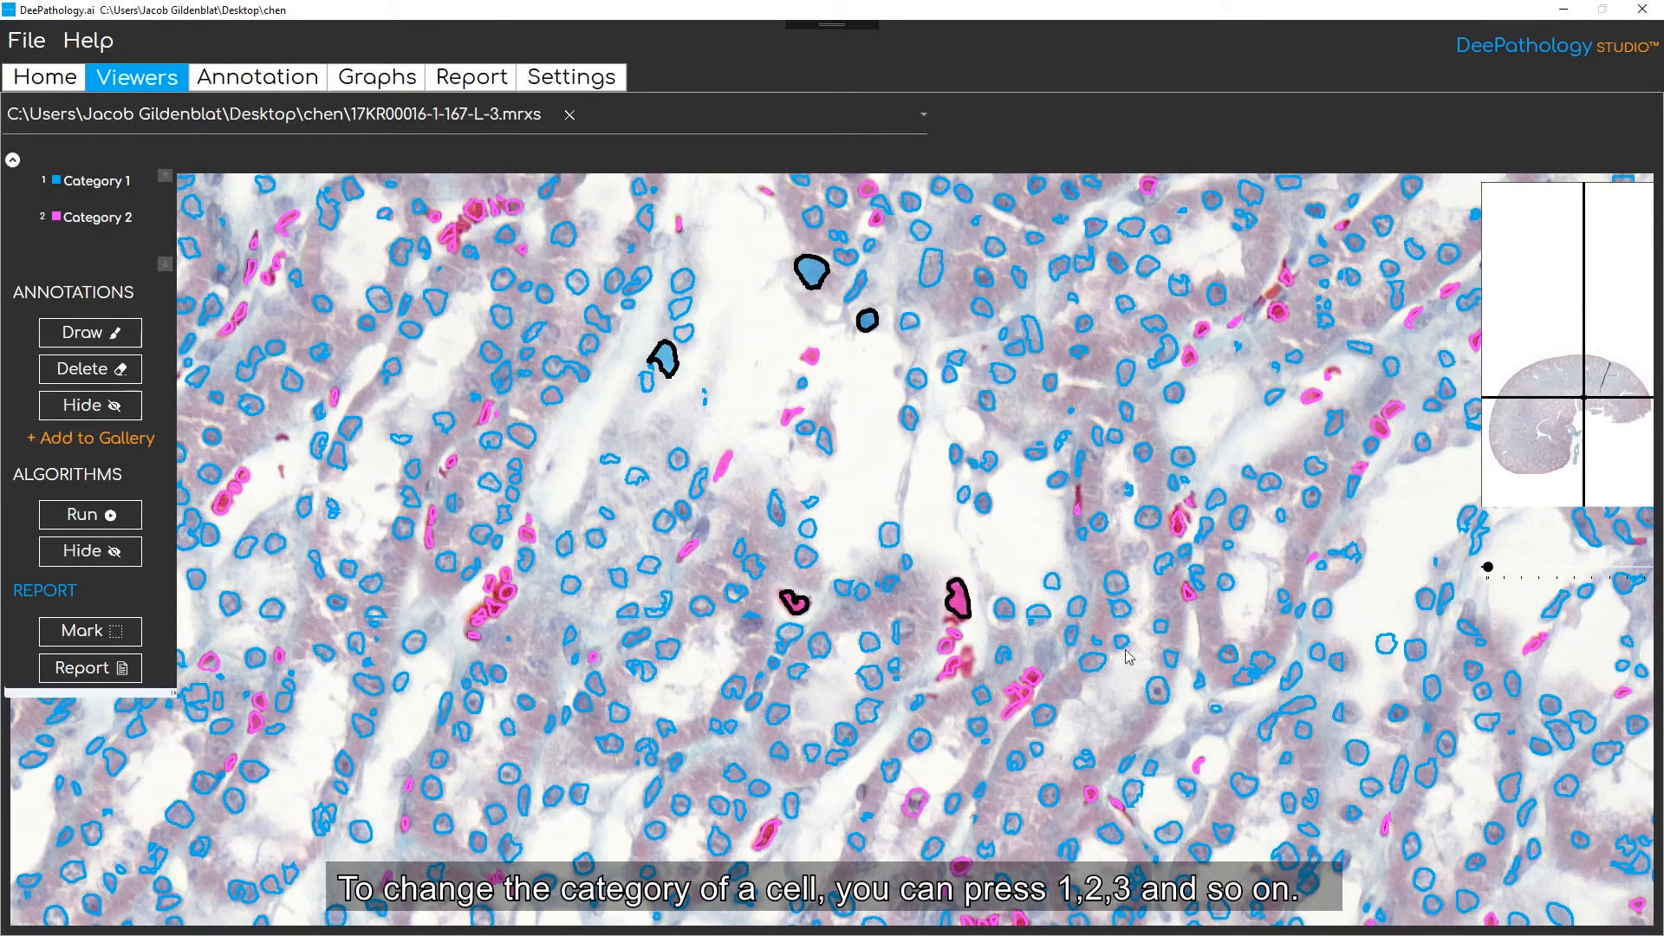
# Step: Add the narrow elongated cell beside the central white area to the training data as Category 2
pyautogui.moveTo(1088, 502); pyautogui.dragTo(1073, 514)
pyautogui.click(1082, 505)
pyautogui.press('2')
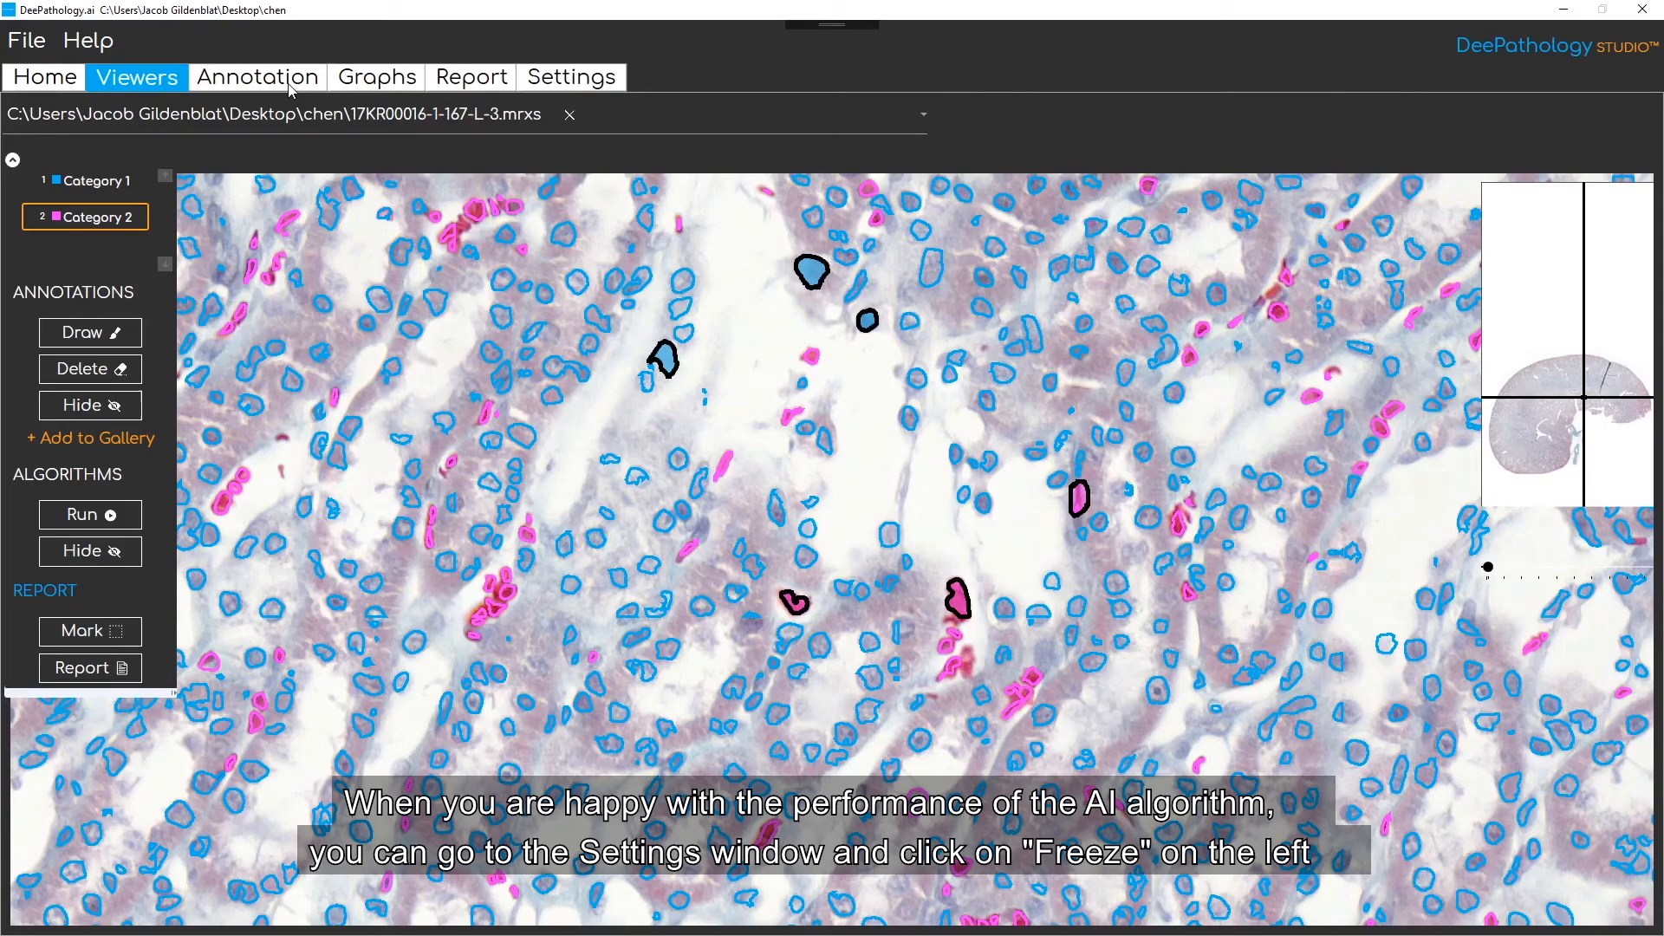
# Step: Set the model's freeze status to Frozen and apply the settings
pyautogui.click(538, 87)
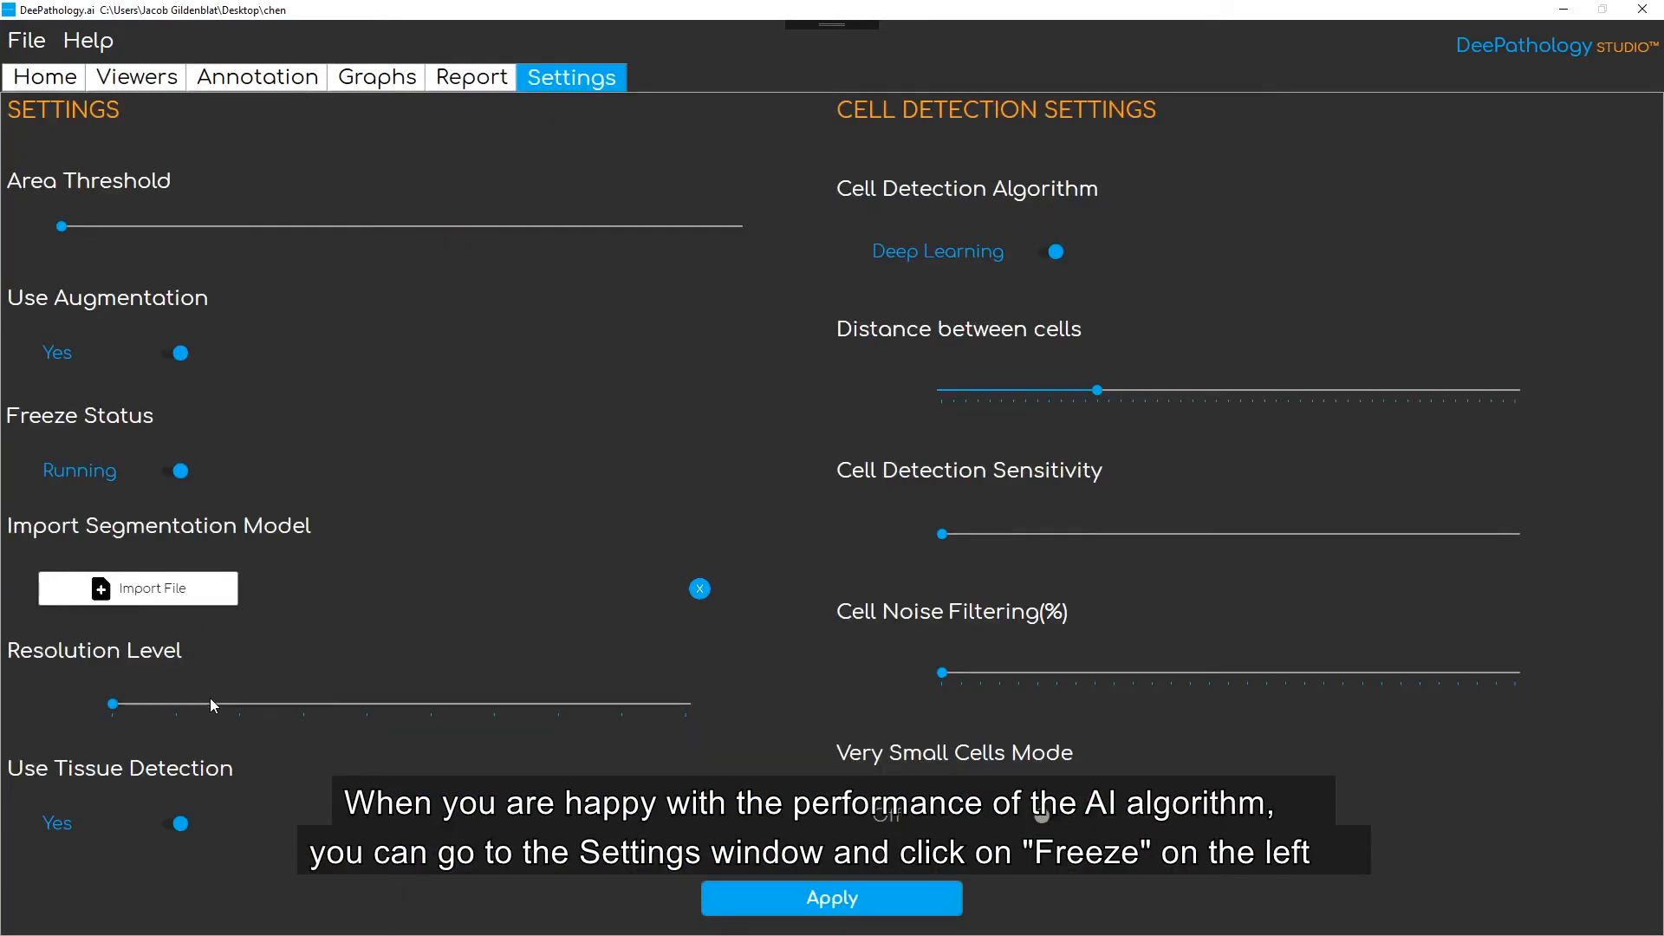
pyautogui.click(165, 469)
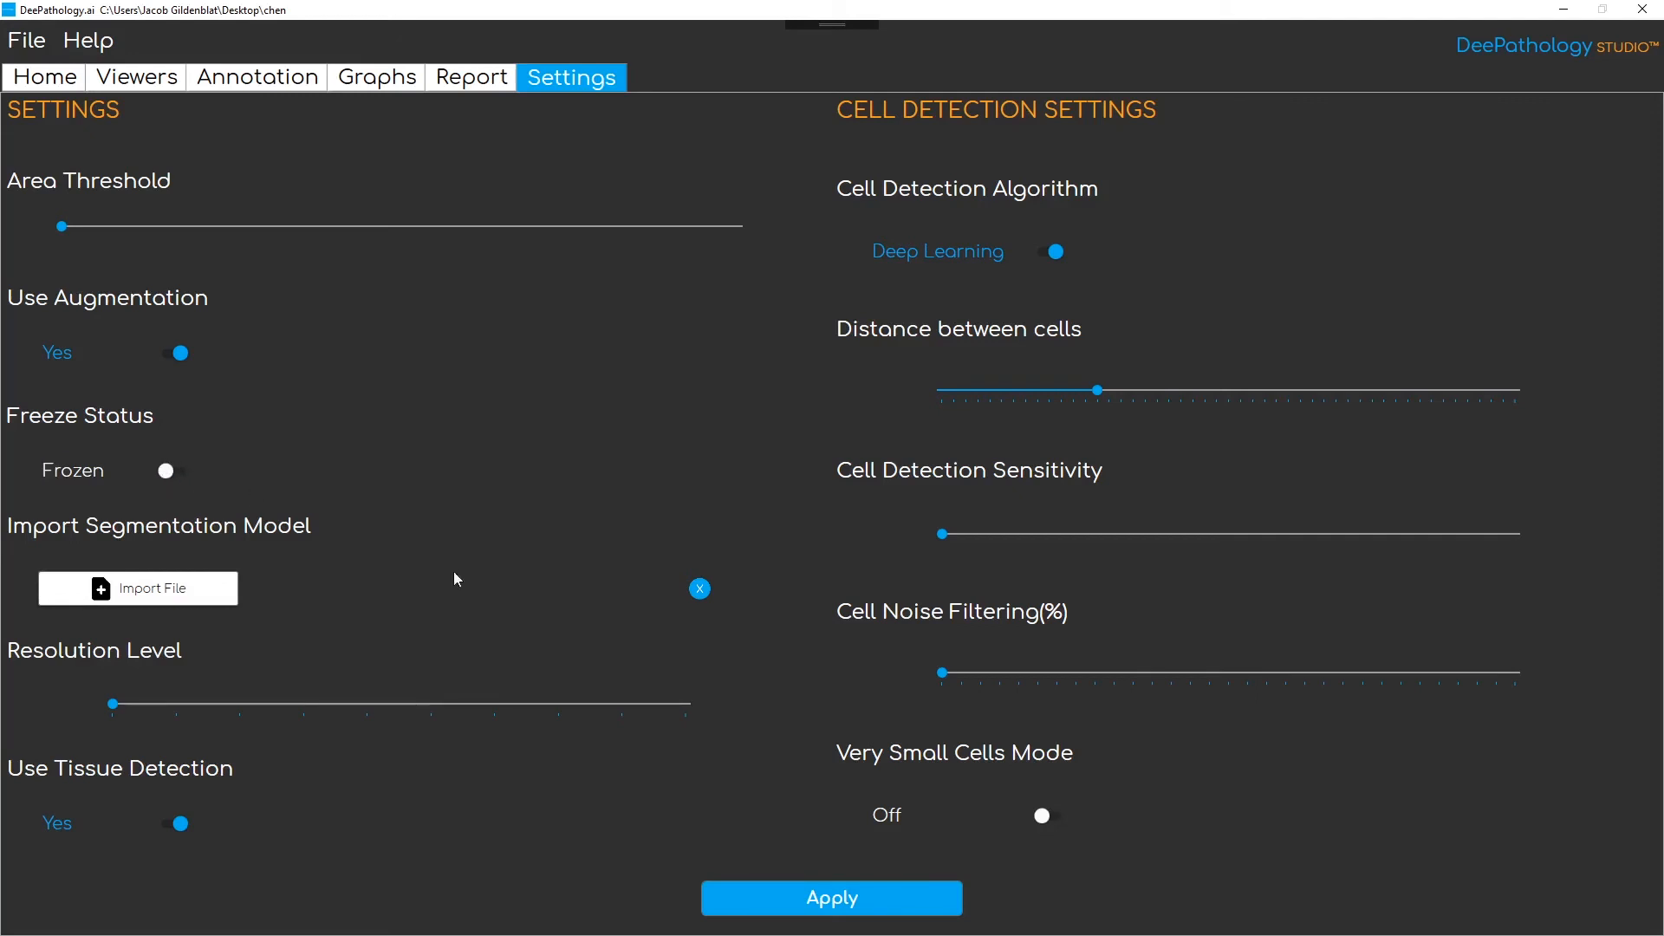
pyautogui.click(799, 900)
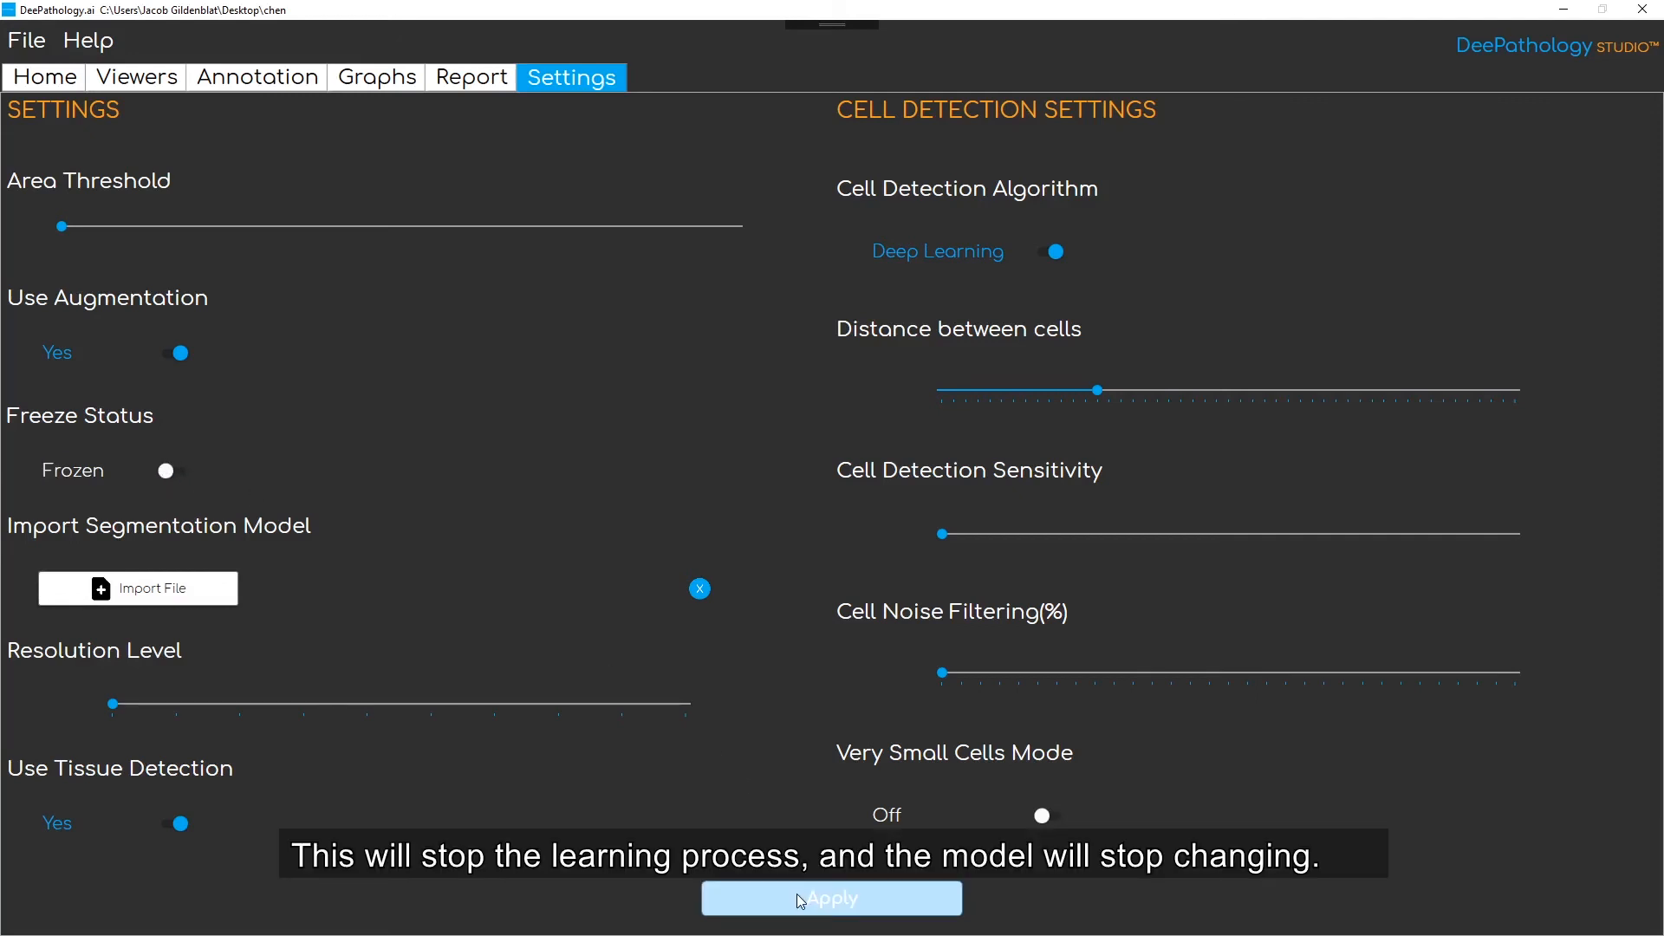